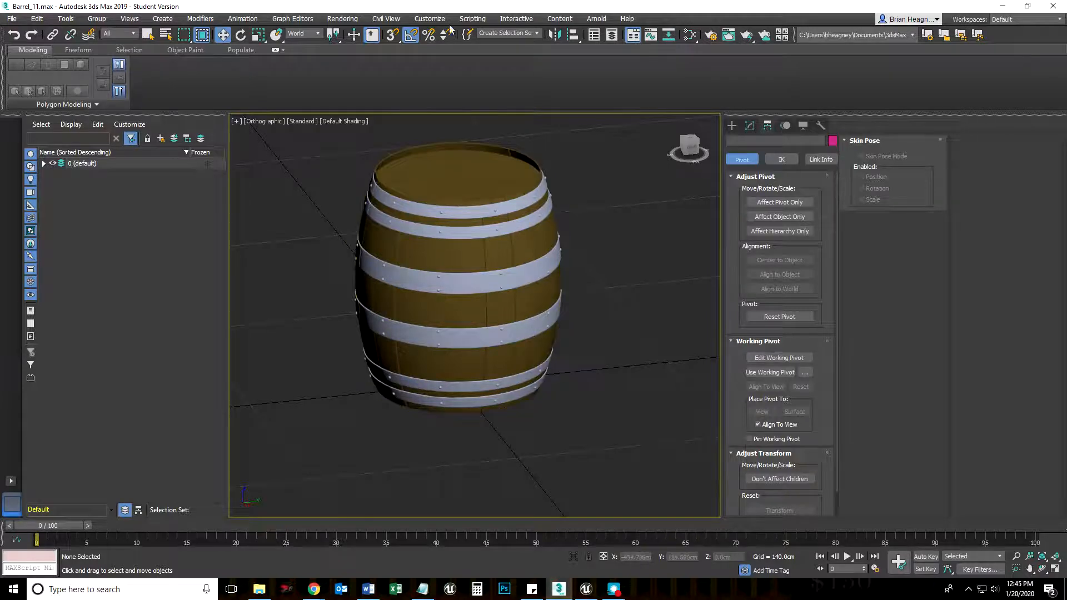
{"action": "scroll", "coordinate": [398, 284], "scroll_direction": "up", "scroll_amount": 5}
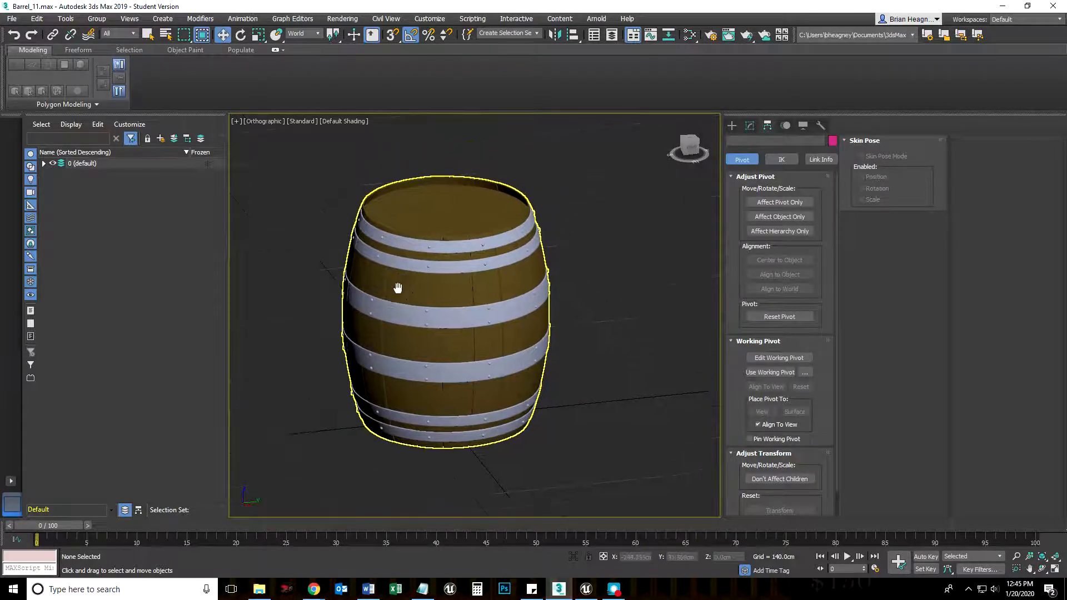
{"action": "scroll", "coordinate": [460, 290], "scroll_direction": "down", "scroll_amount": 5}
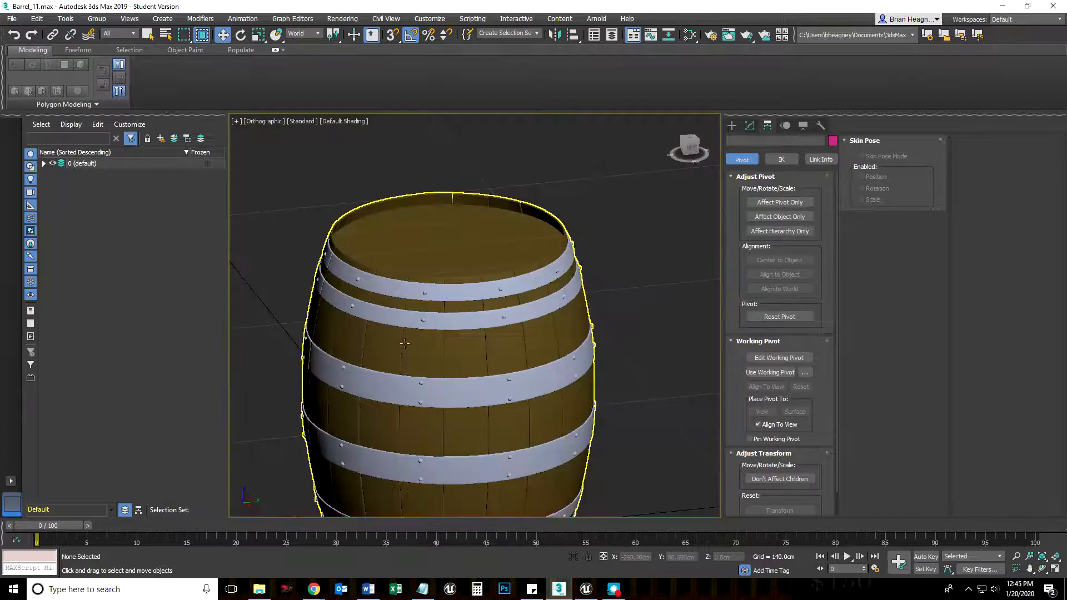
{"action": "middle_click_drag", "start_coordinate": [430, 375], "coordinate": [410, 307]}
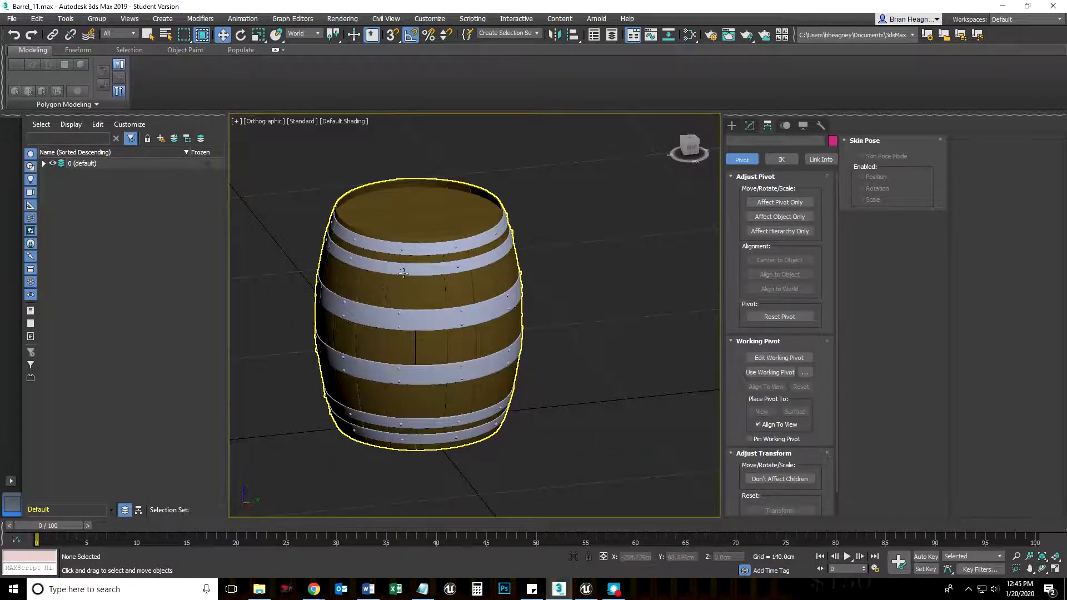
{"action": "scroll", "coordinate": [398, 274], "scroll_direction": "up", "scroll_amount": 2}
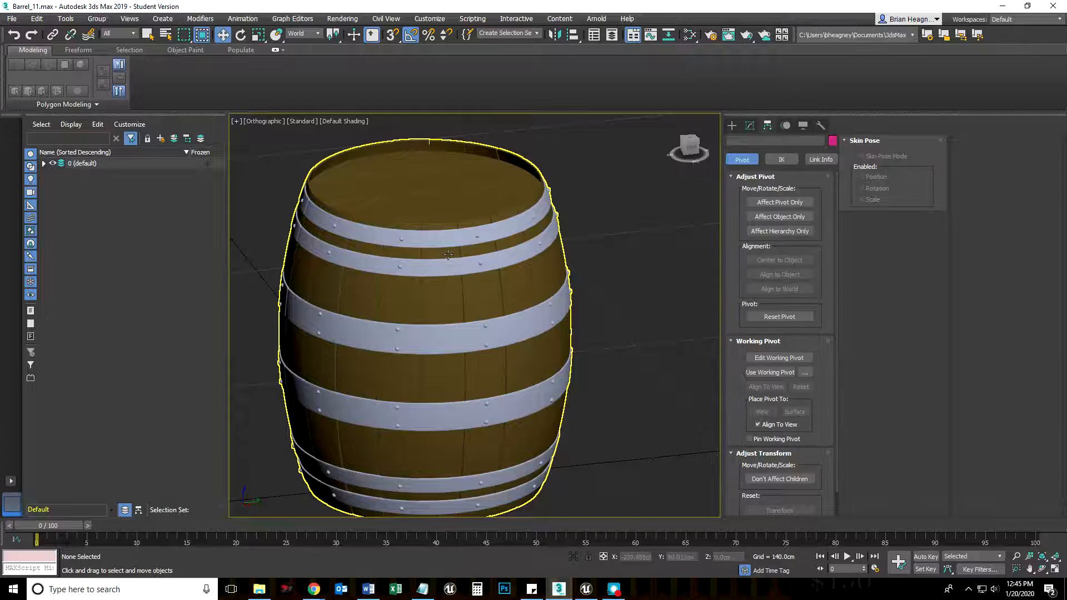
{"action": "scroll", "coordinate": [392, 318], "scroll_direction": "down", "scroll_amount": 3}
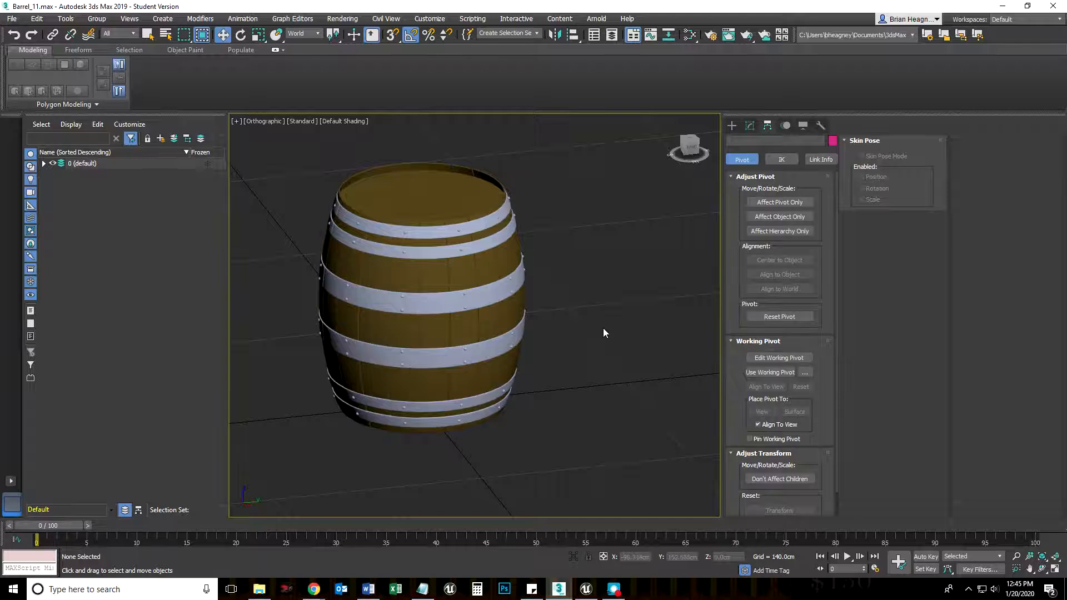
- Freeze the HP_Barrel object and unfreeze all objects again
{"action": "left_click", "coordinate": [407, 332]}
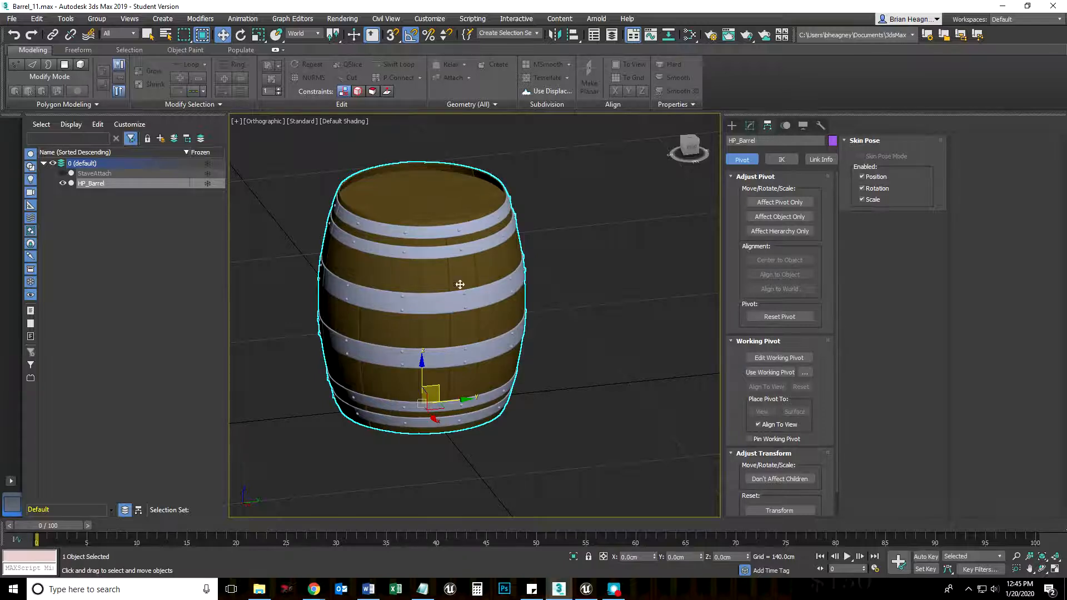
{"action": "right_click", "coordinate": [419, 272]}
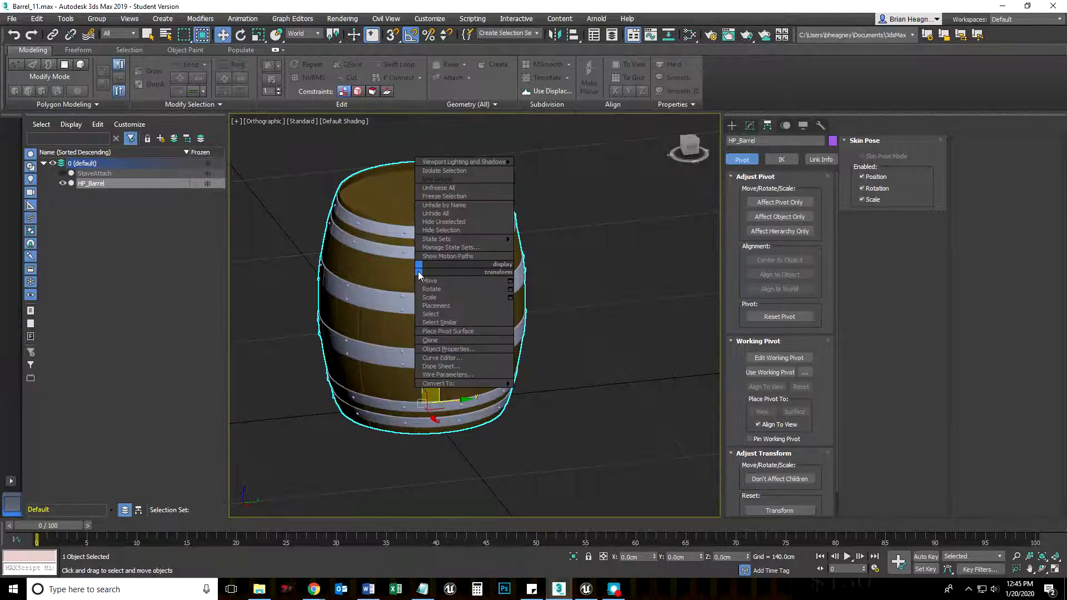
{"action": "left_click", "coordinate": [443, 197]}
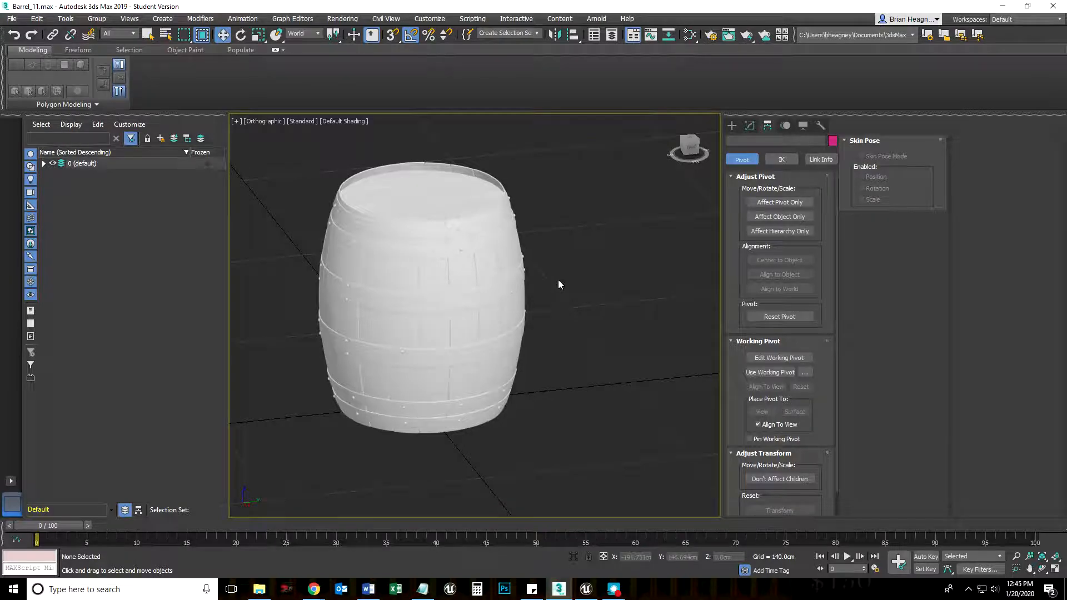
{"action": "right_click", "coordinate": [492, 294]}
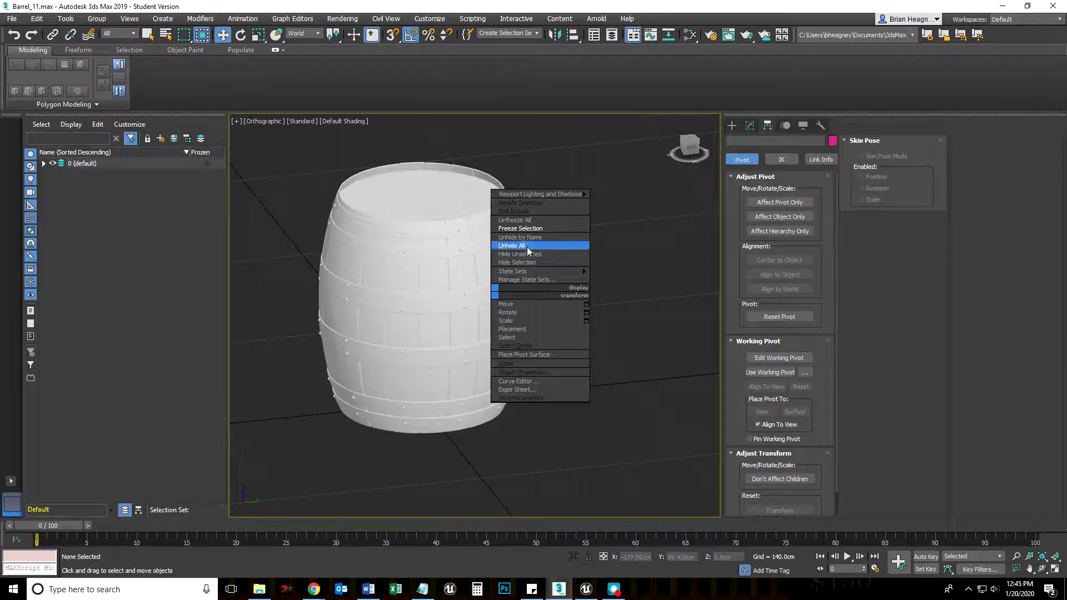
{"action": "left_click", "coordinate": [534, 220]}
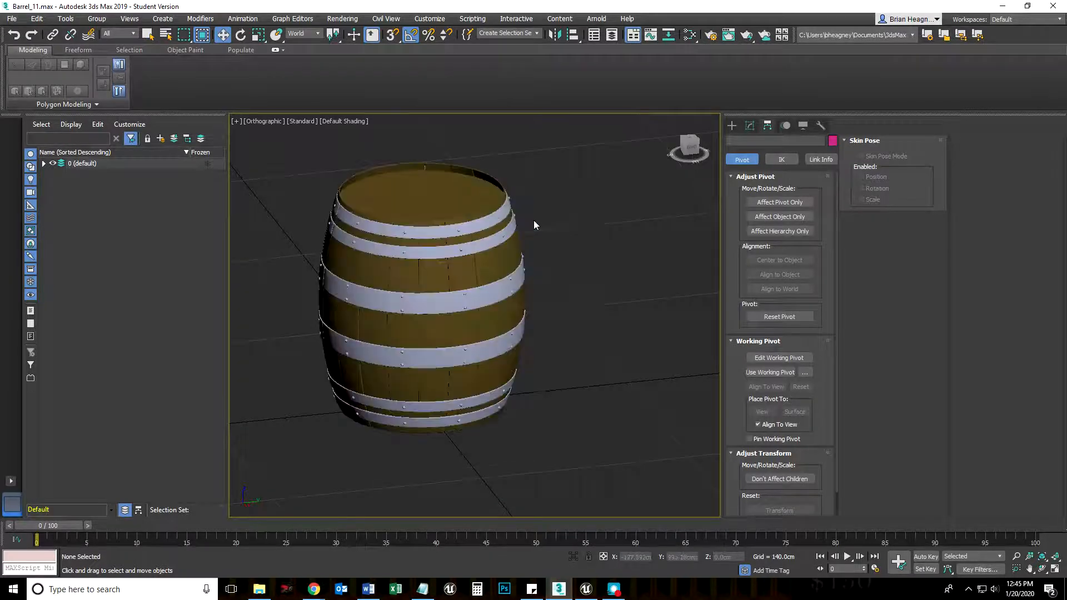
- Freeze the HP_Barrel object with Show Frozen in Gray turned off, and unfreeze all objects again
{"action": "left_click", "coordinate": [433, 296]}
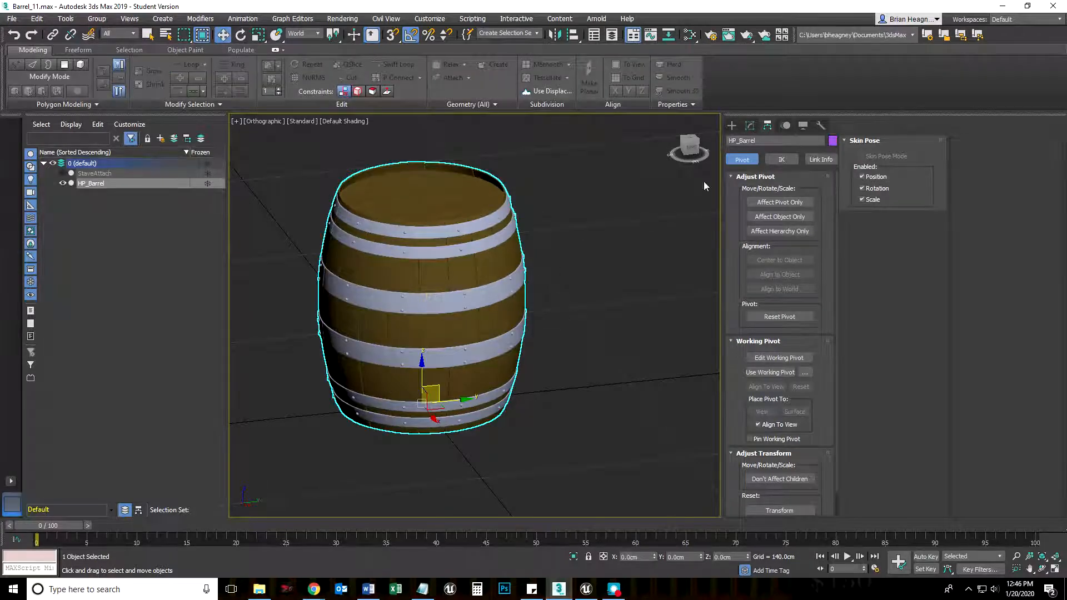
{"action": "left_click", "coordinate": [803, 125]}
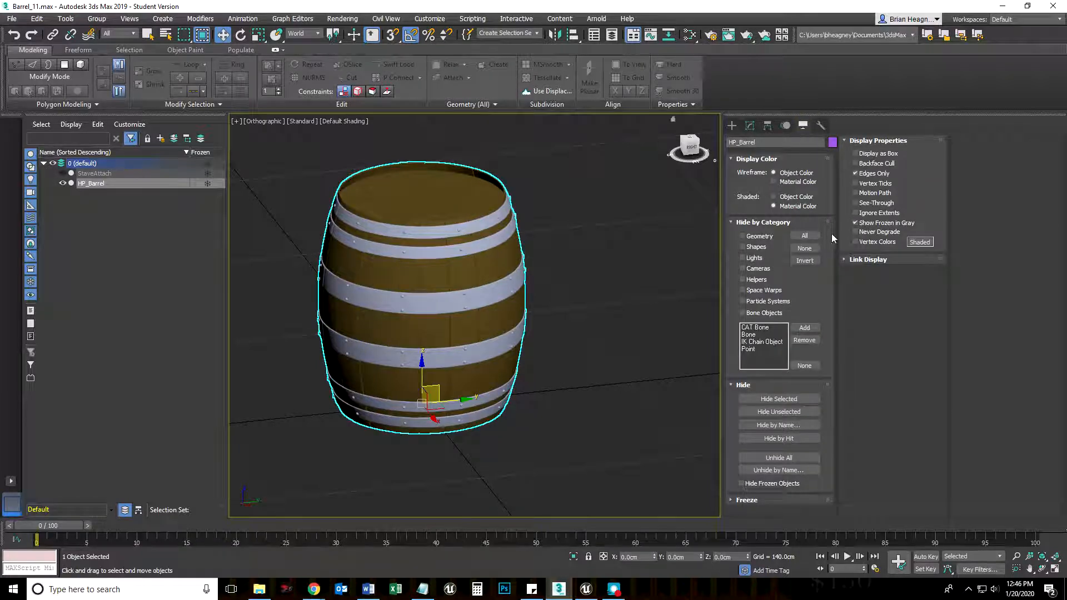
{"action": "left_click", "coordinate": [856, 222]}
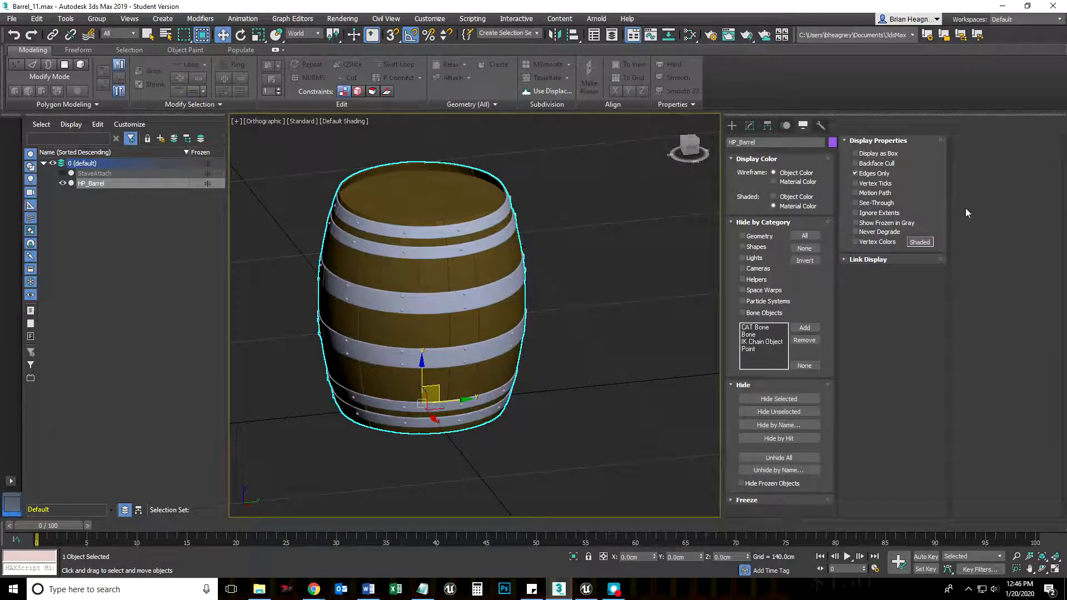
{"action": "right_click", "coordinate": [421, 246]}
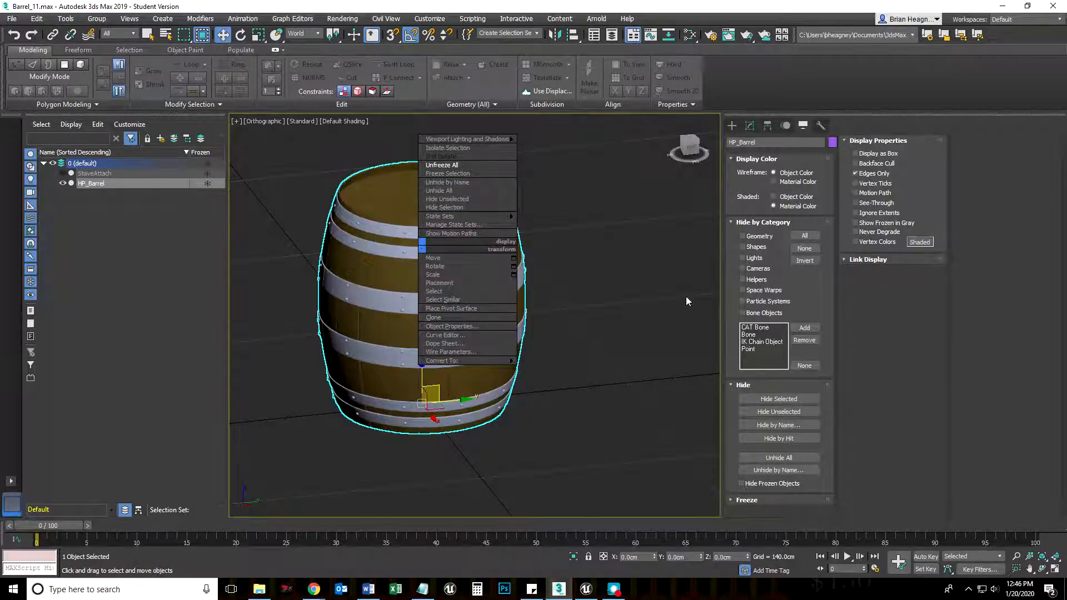
{"action": "left_click", "coordinate": [733, 499]}
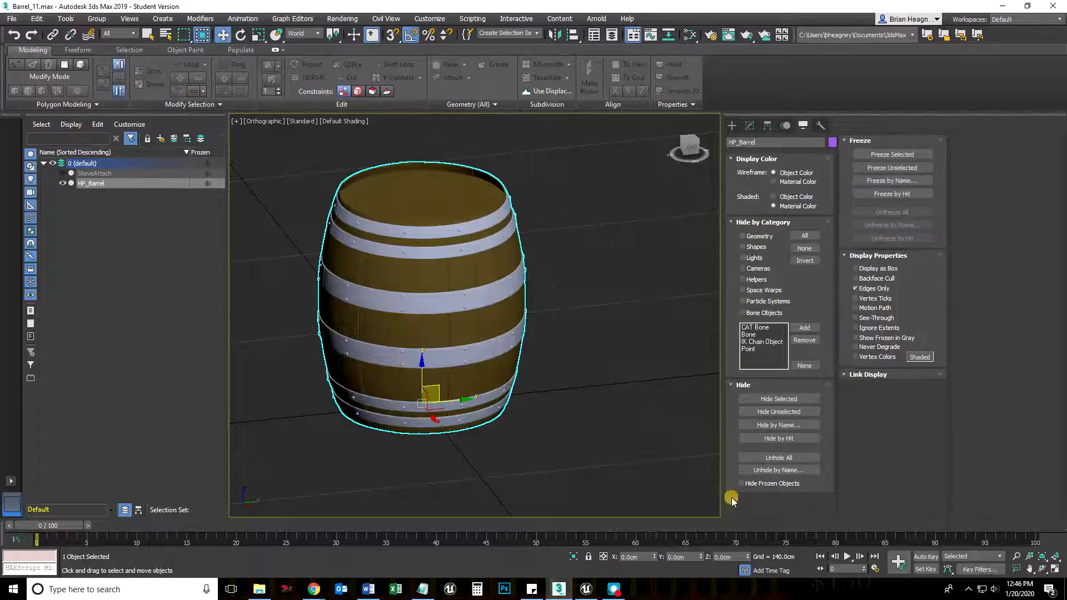
{"action": "left_click", "coordinate": [869, 155]}
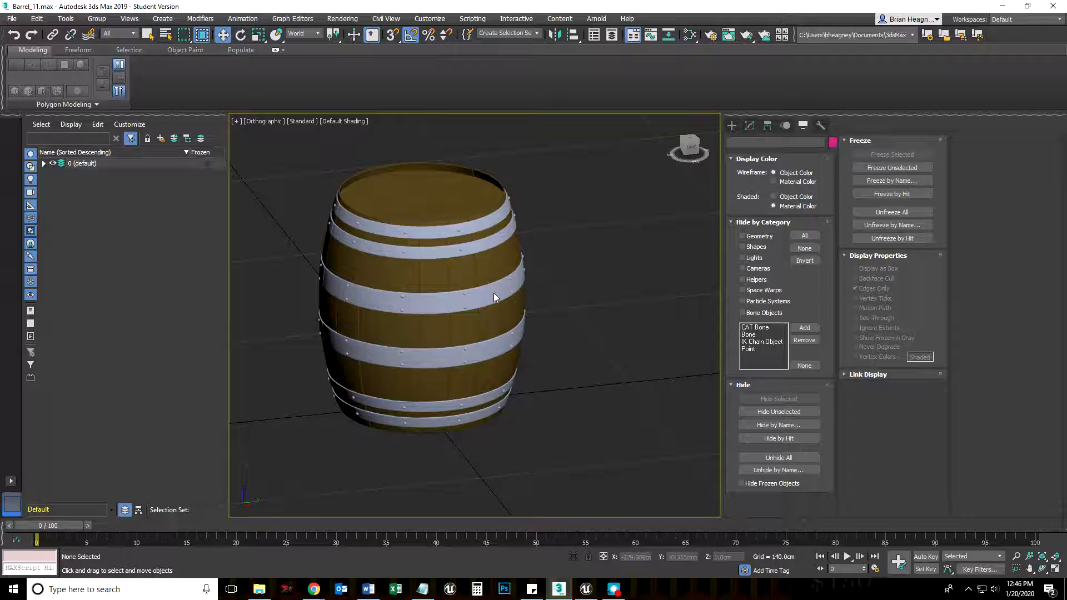
{"action": "right_click", "coordinate": [482, 249]}
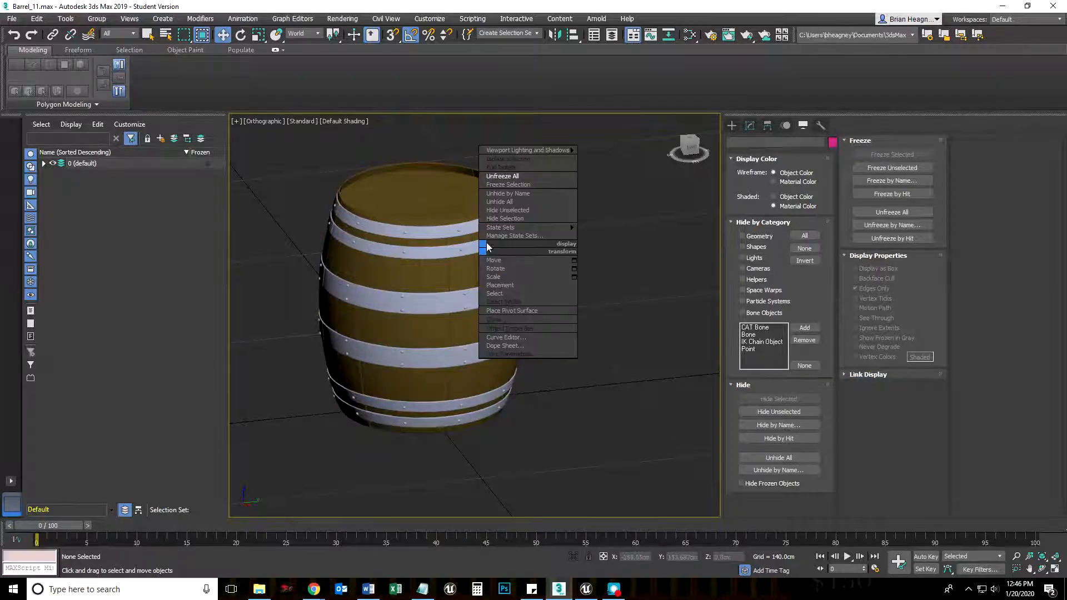
{"action": "left_click", "coordinate": [510, 176]}
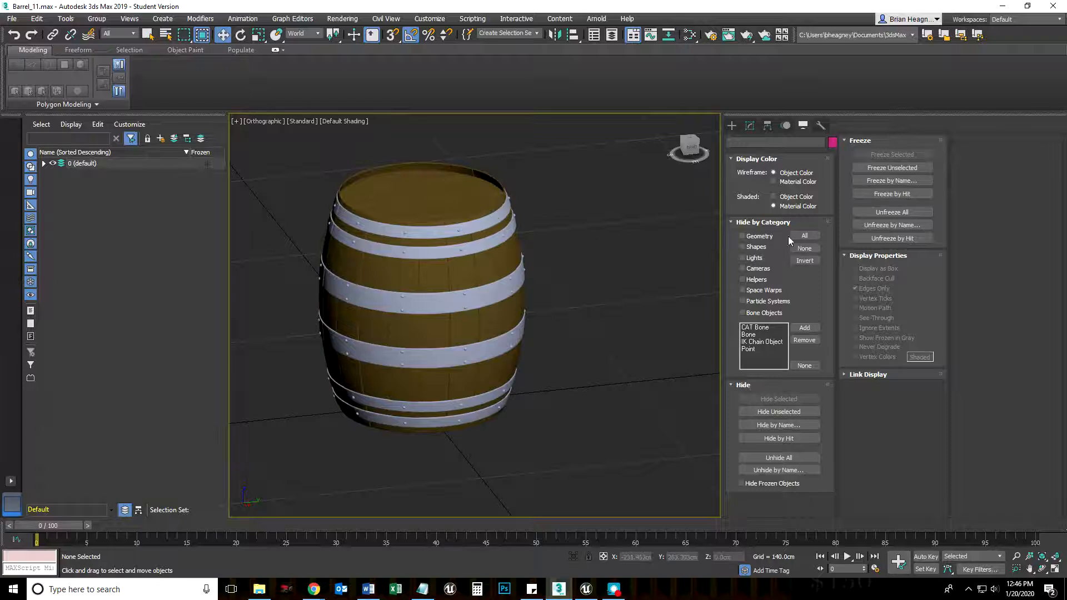
- Turn on Show Frozen in Gray for the HP_Barrel object and freeze it
{"action": "left_click", "coordinate": [443, 290]}
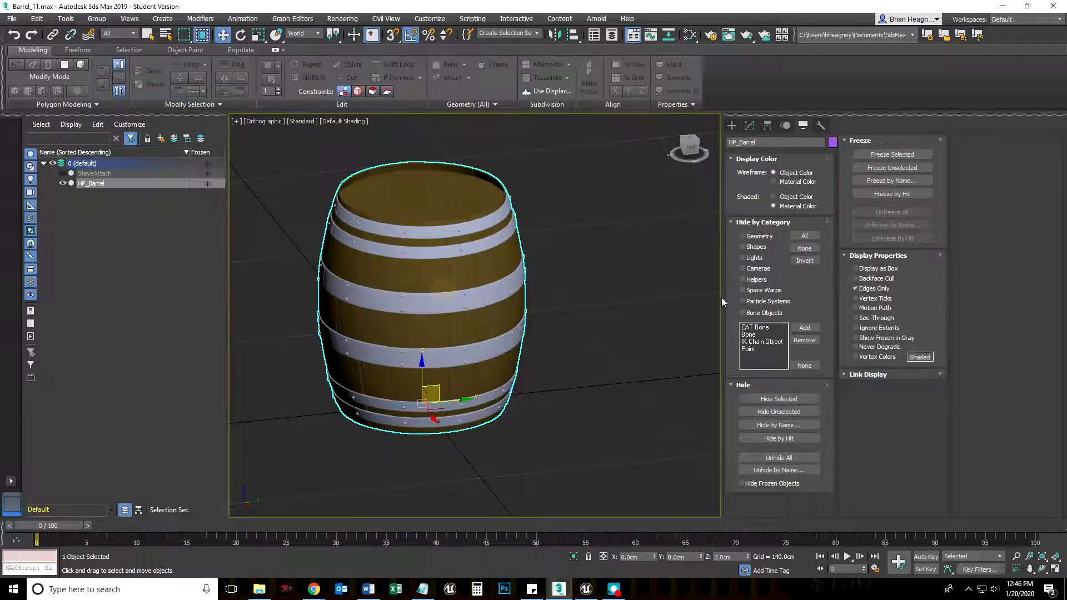
{"action": "left_click", "coordinate": [855, 338]}
{"action": "left_click", "coordinate": [883, 156]}
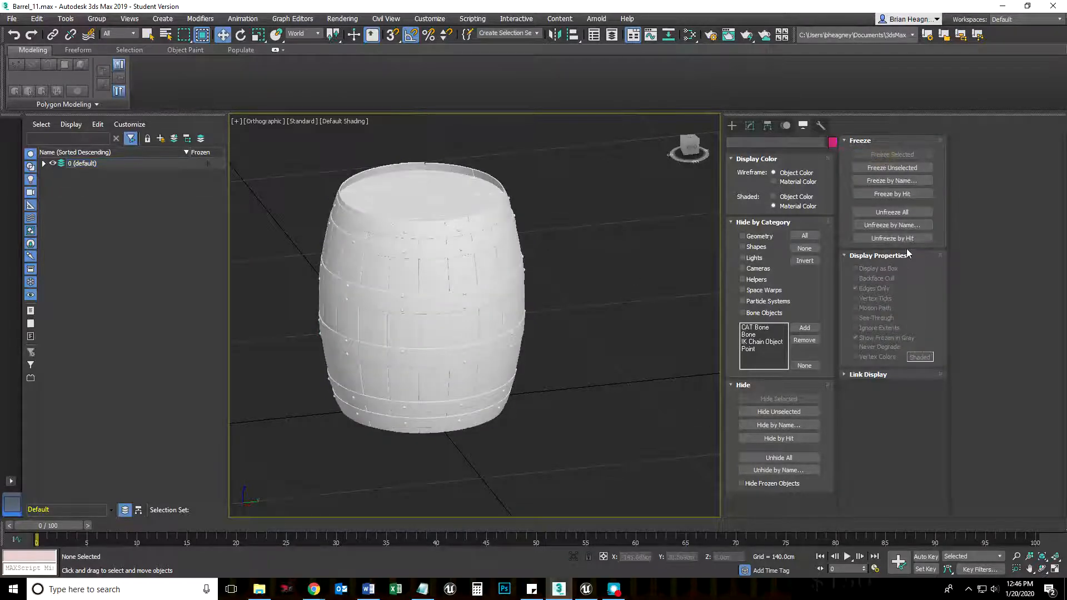
- Create an 8-sided standard cylinder beside the frozen barrel, about 49 cm in radius and 132 cm high
{"action": "left_click", "coordinate": [732, 125]}
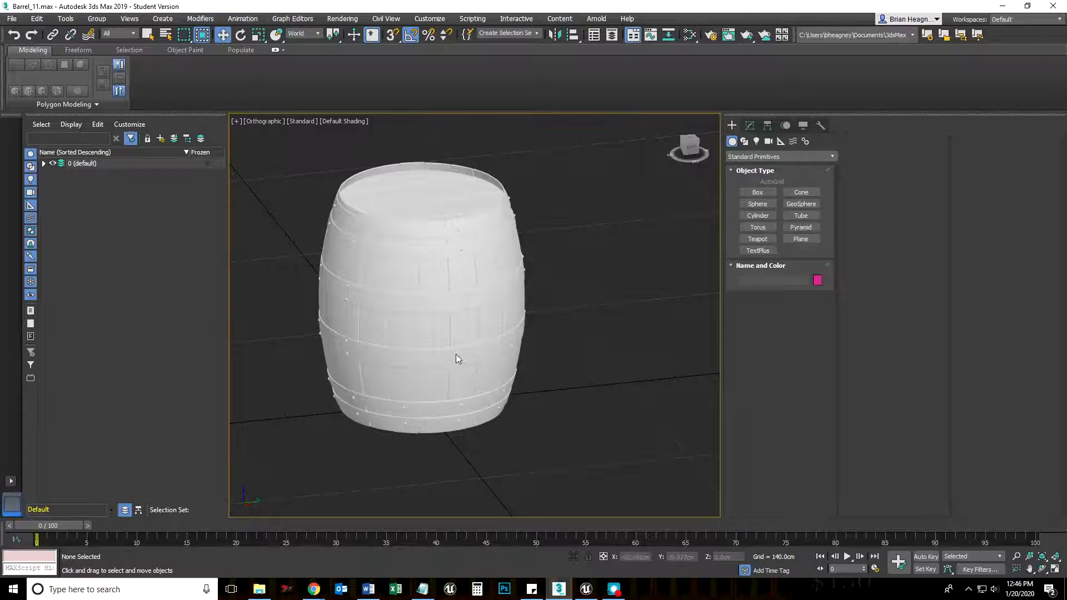
{"action": "left_click", "coordinate": [759, 217]}
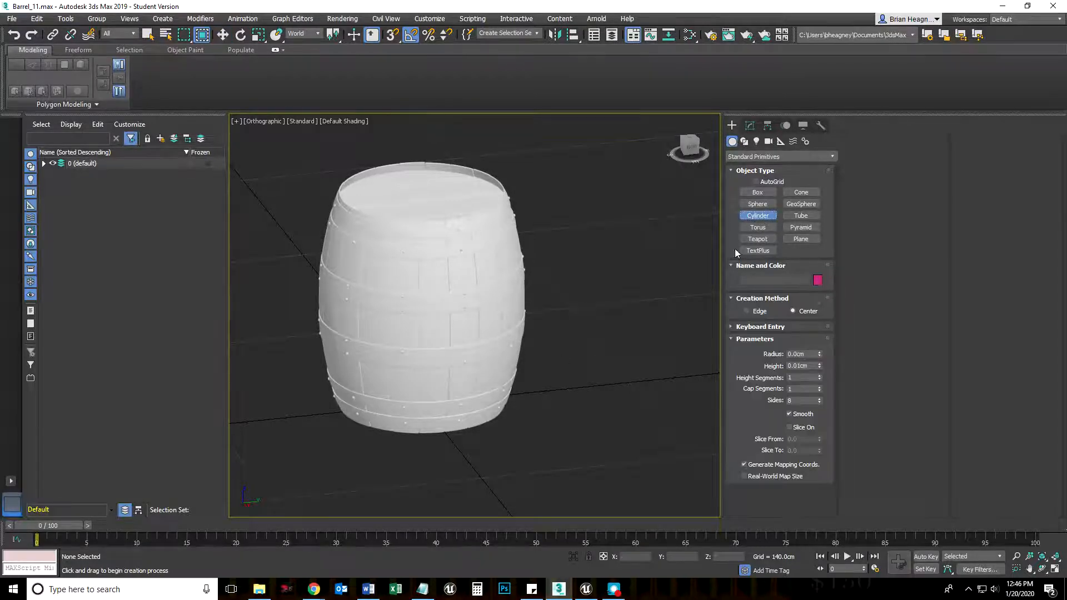
{"action": "left_click_drag", "start_coordinate": [550, 397], "coordinate": [572, 425]}
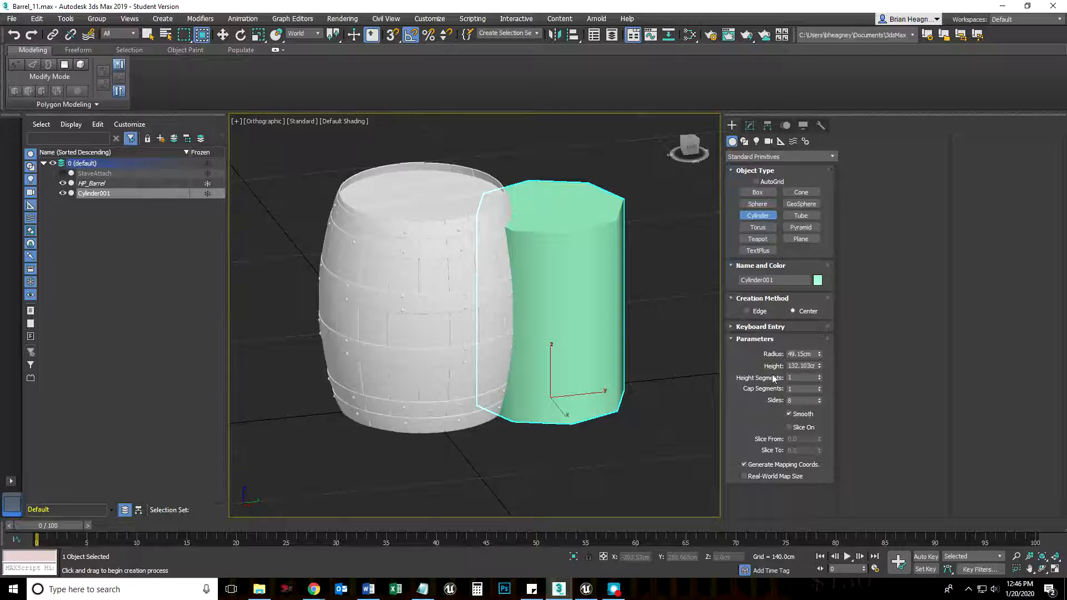
- In the front view, set the cylinder's height to 150 cm and fine-tune it to 147 cm to match the barrel
{"action": "key", "text": "f"}
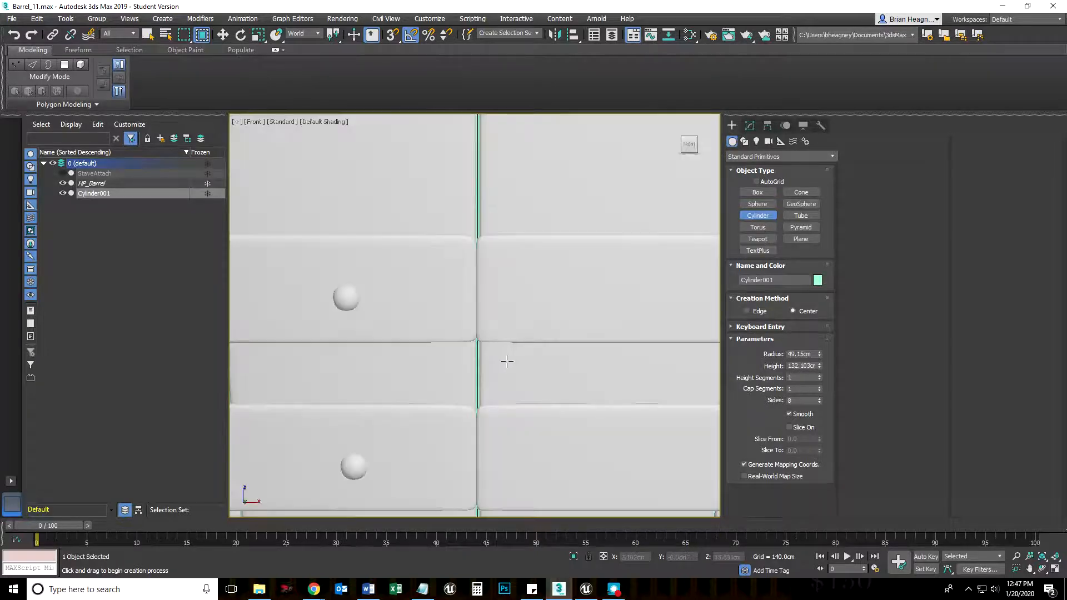
{"action": "scroll", "coordinate": [506, 359], "scroll_direction": "down", "scroll_amount": 5}
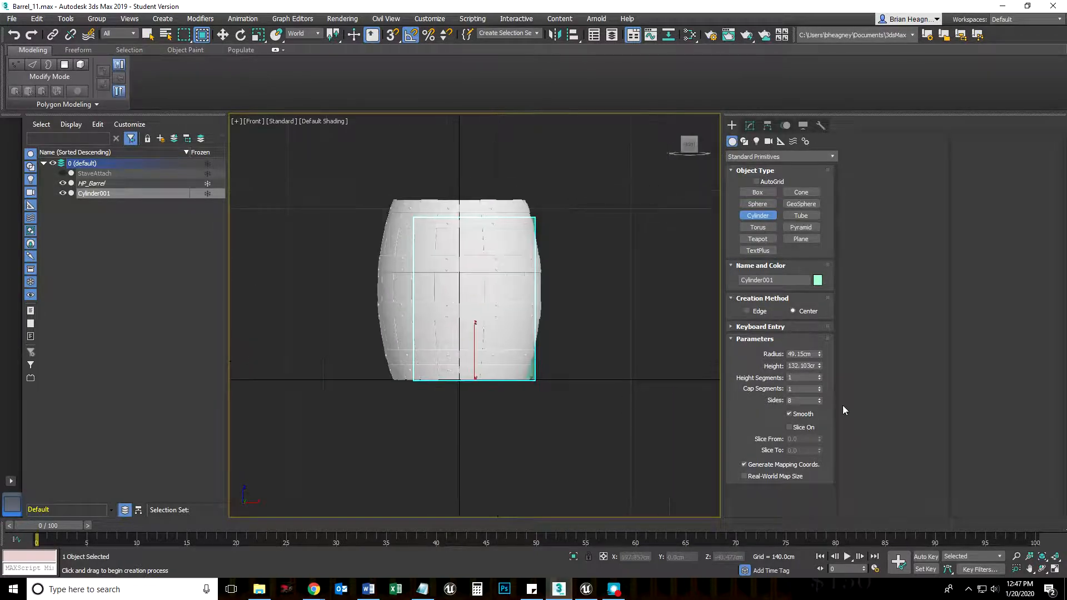
{"action": "double_click", "coordinate": [798, 366]}
{"action": "type", "text": "150"}
{"action": "key", "text": "Return"}
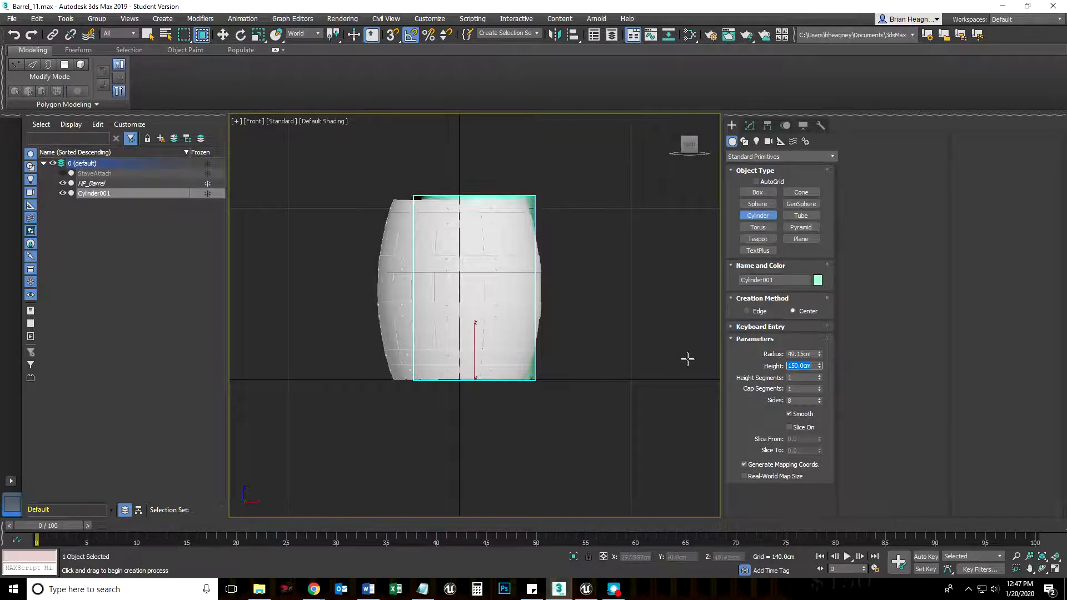
{"action": "scroll", "coordinate": [492, 311], "scroll_direction": "up", "scroll_amount": 4}
{"action": "scroll", "coordinate": [493, 312], "scroll_direction": "down", "scroll_amount": 2}
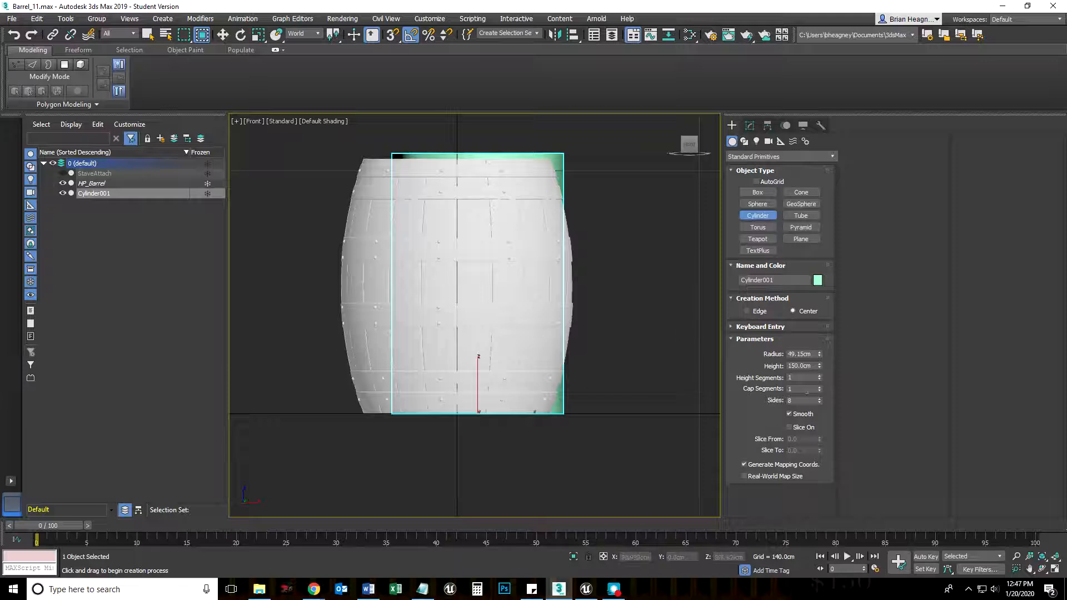
{"action": "left_click_drag", "start_coordinate": [819, 368], "coordinate": [819, 364]}
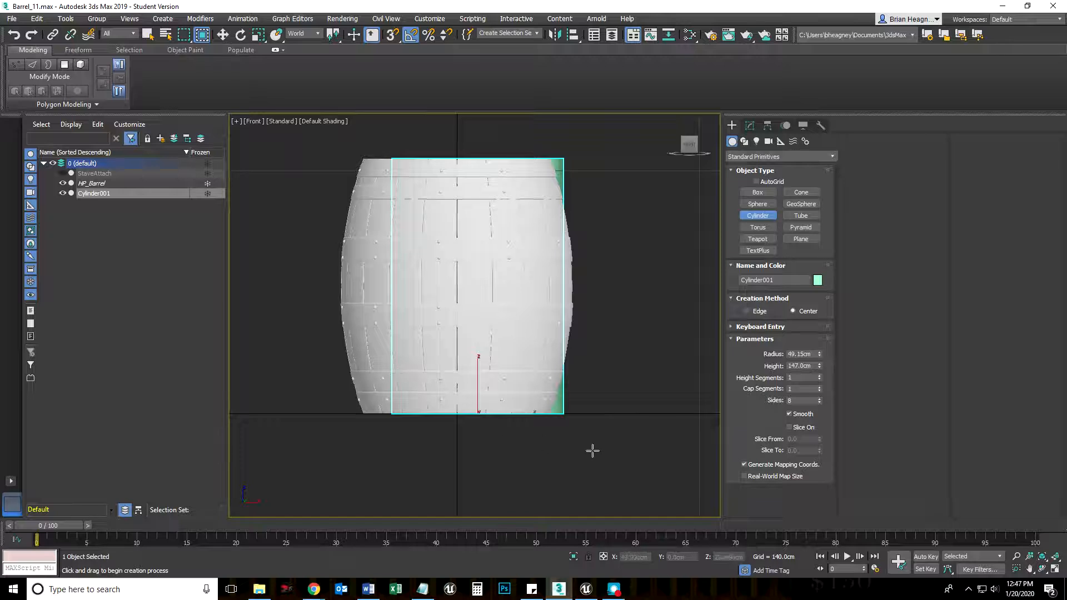
- Center the cylinder on the barrel at X 0 and Y 0, and enlarge its radius to about 53 cm to match the barrel's ends
{"action": "right_click", "coordinate": [613, 395]}
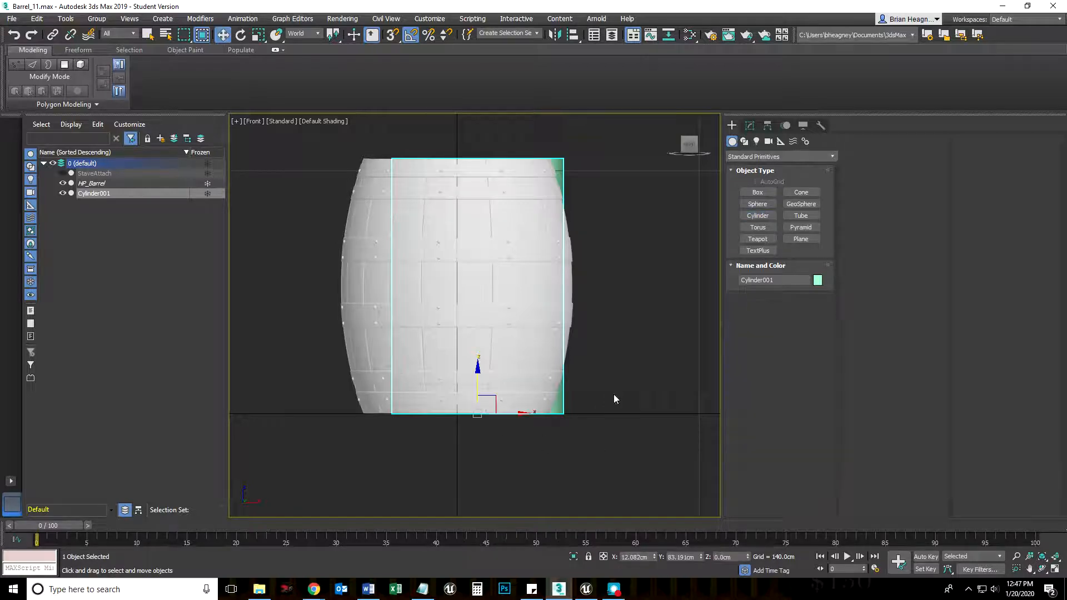
{"action": "right_click", "coordinate": [654, 557]}
{"action": "right_click", "coordinate": [701, 557]}
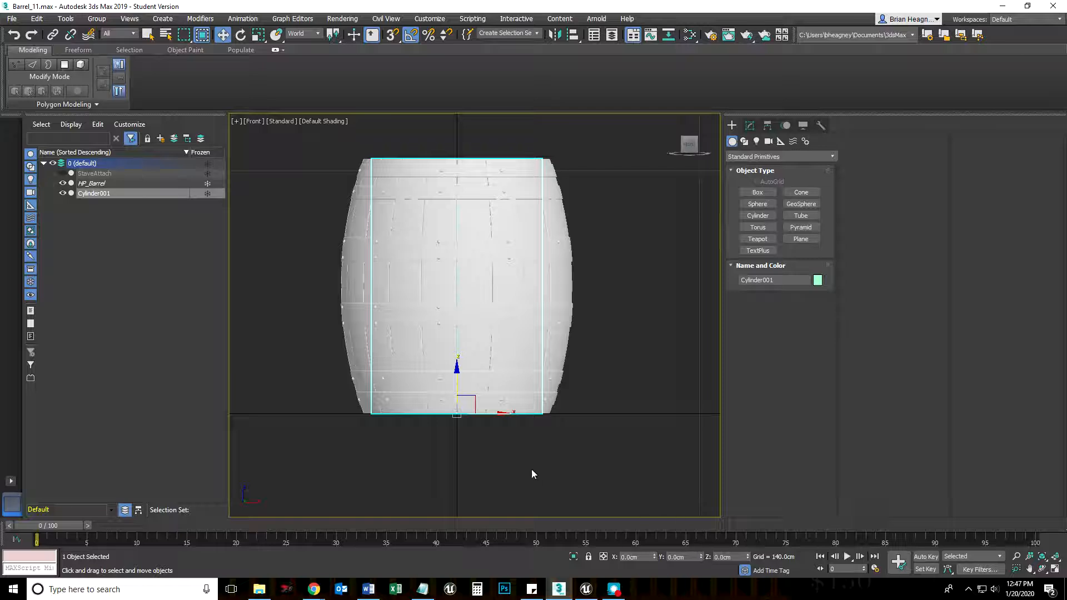
{"action": "left_click", "coordinate": [750, 125]}
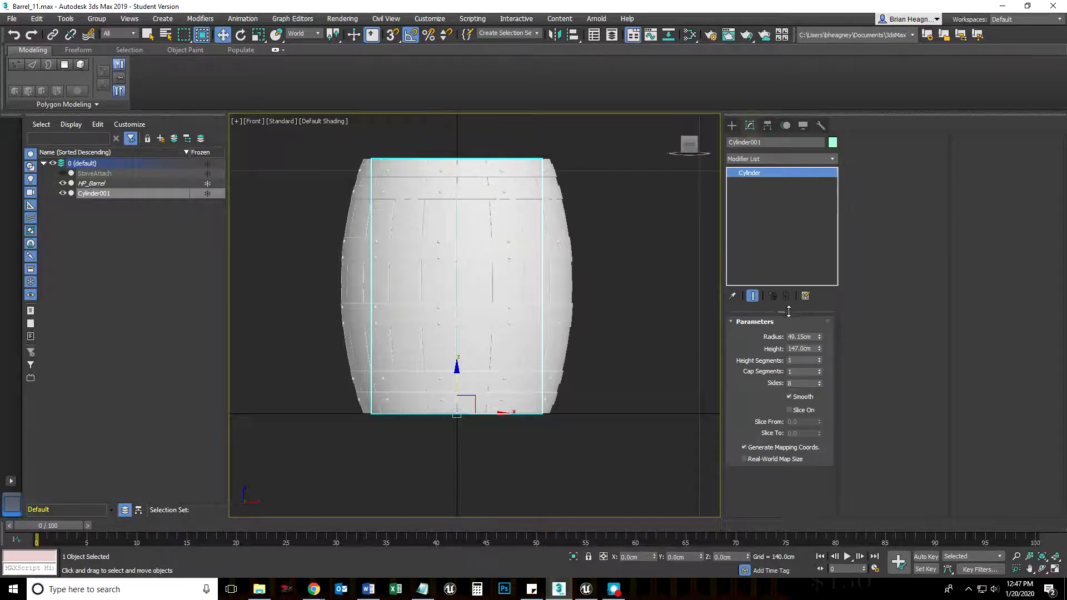
{"action": "left_click_drag", "start_coordinate": [819, 339], "coordinate": [818, 333]}
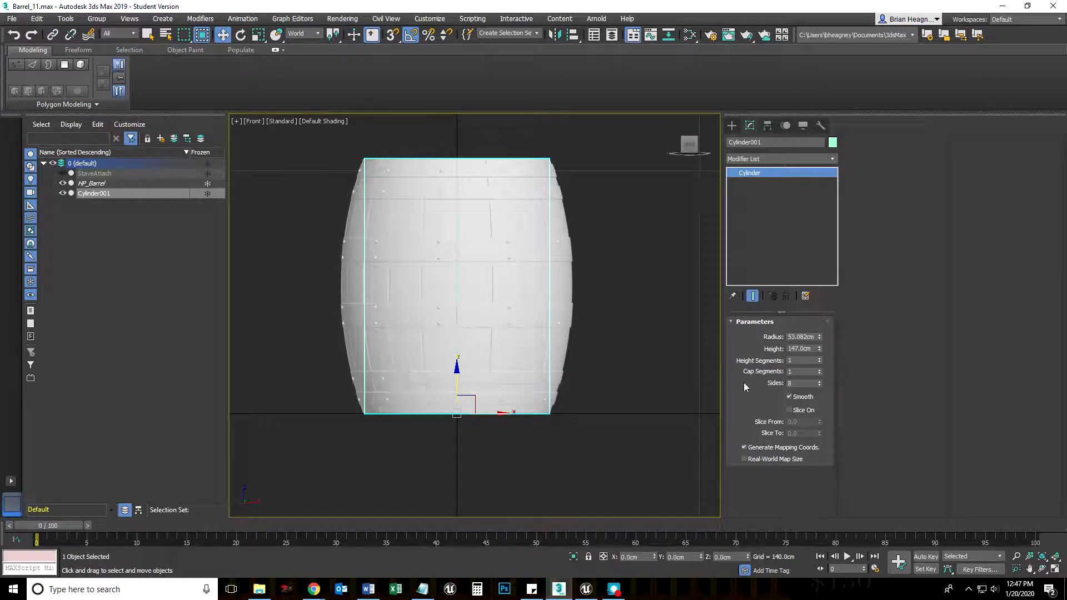
- Display the scene in wireframe and set the cylinder's height segments to 5
{"action": "key", "text": "F3"}
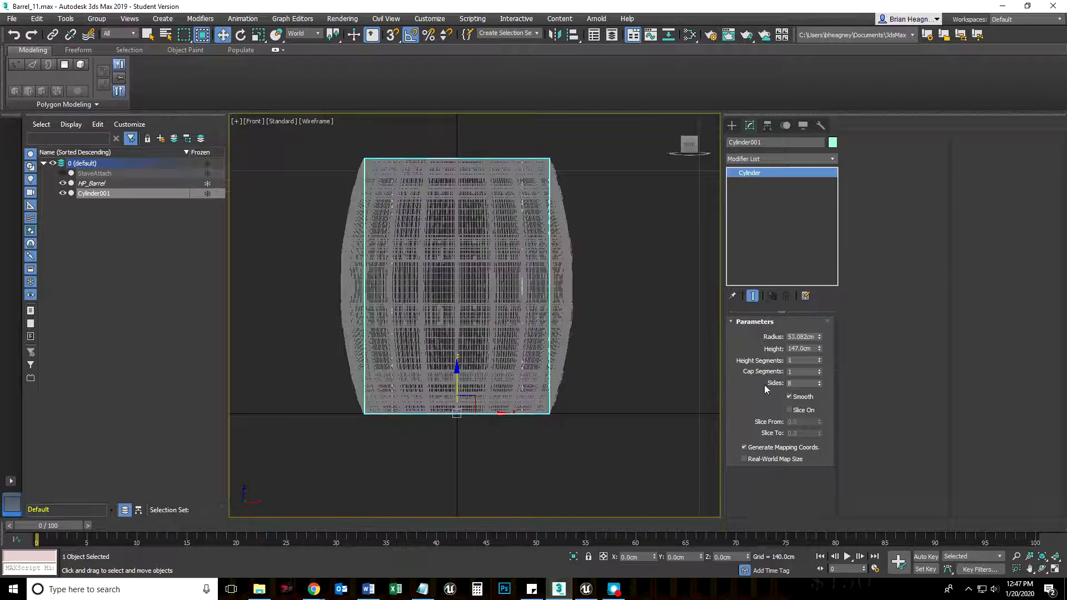
{"action": "left_click", "coordinate": [819, 358]}
{"action": "left_click", "coordinate": [819, 358]}
{"action": "left_click", "coordinate": [819, 358]}
{"action": "left_click", "coordinate": [820, 359]}
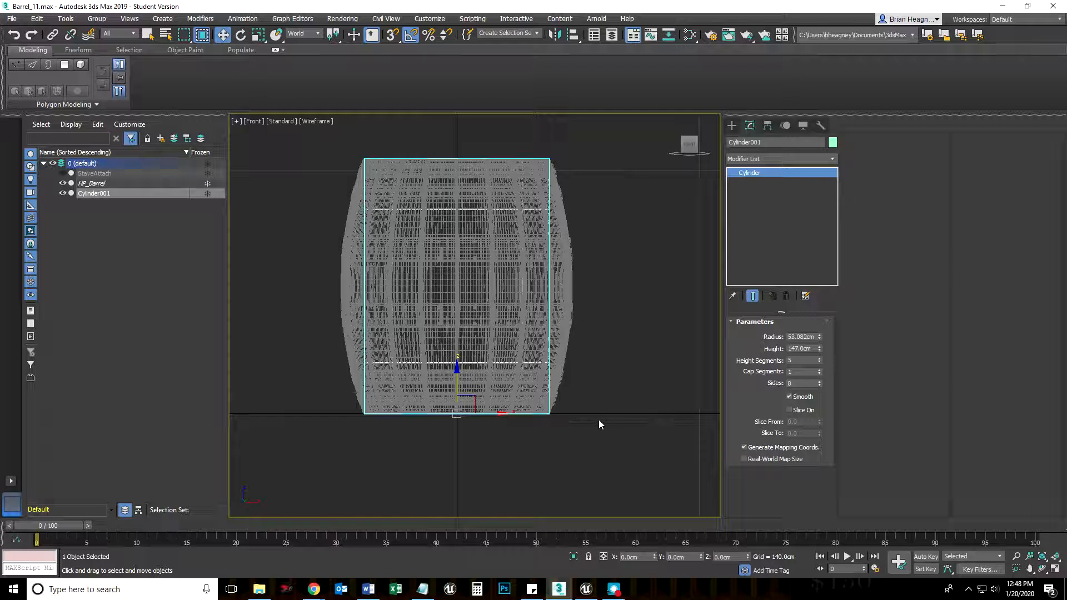
{"action": "middle_click_drag", "start_coordinate": [598, 362], "coordinate": [614, 387], "text": "alt"}
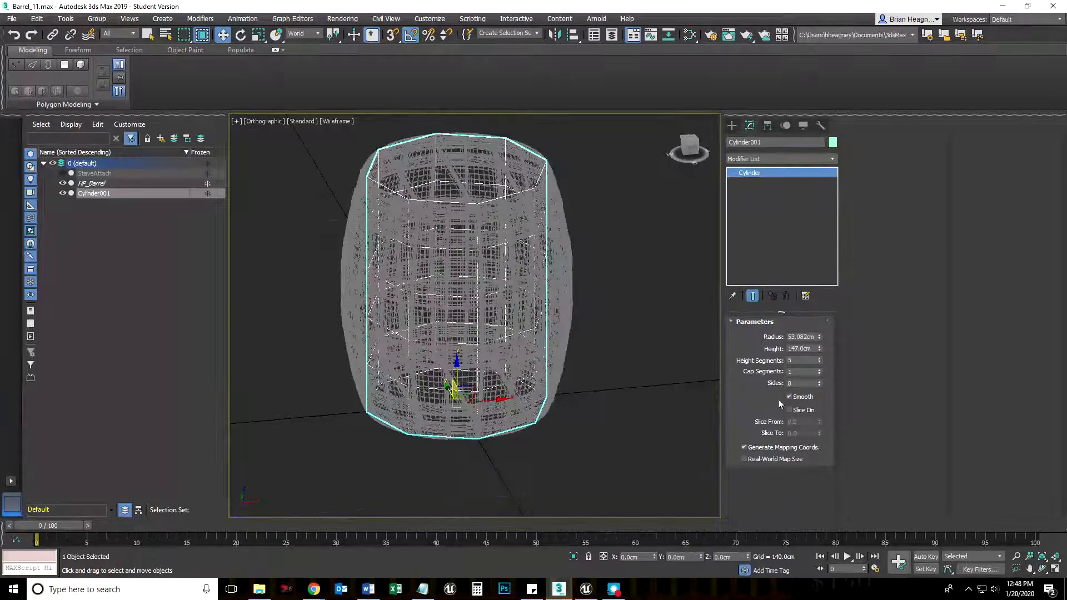
- Raise the cylinder's number of sides to 20 and compare it with the barrel
{"action": "left_click", "coordinate": [819, 381]}
{"action": "left_click", "coordinate": [820, 382]}
{"action": "left_click", "coordinate": [819, 381]}
{"action": "left_click", "coordinate": [819, 382]}
{"action": "left_click", "coordinate": [819, 381]}
{"action": "left_click", "coordinate": [819, 381]}
{"action": "left_click", "coordinate": [820, 381]}
{"action": "left_click", "coordinate": [819, 381]}
{"action": "left_click", "coordinate": [819, 381]}
{"action": "left_click", "coordinate": [819, 382]}
{"action": "left_click", "coordinate": [819, 381]}
{"action": "left_click", "coordinate": [819, 382]}
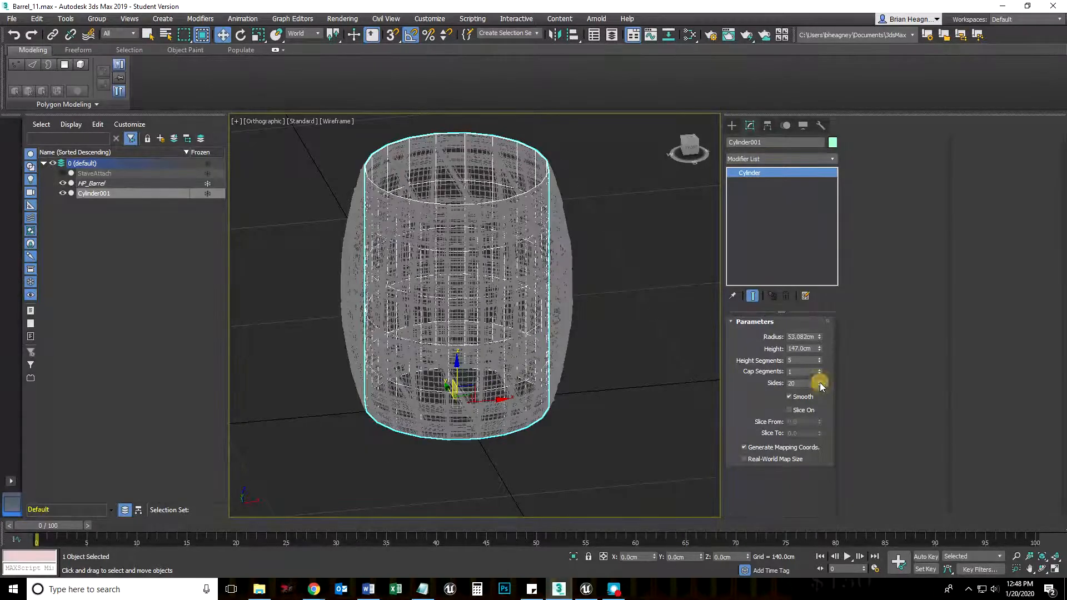
{"action": "middle_click_drag", "start_coordinate": [699, 393], "coordinate": [583, 409], "text": "alt"}
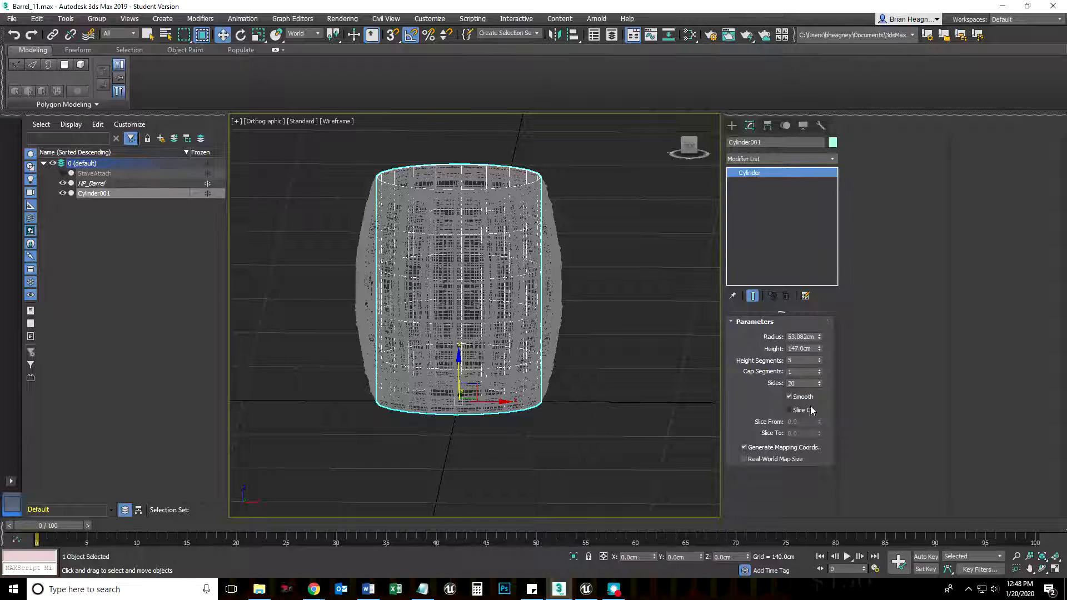
- Reduce the cylinder to 10 sides and compare its rim with the barrel's curvature from above
{"action": "left_click", "coordinate": [820, 385]}
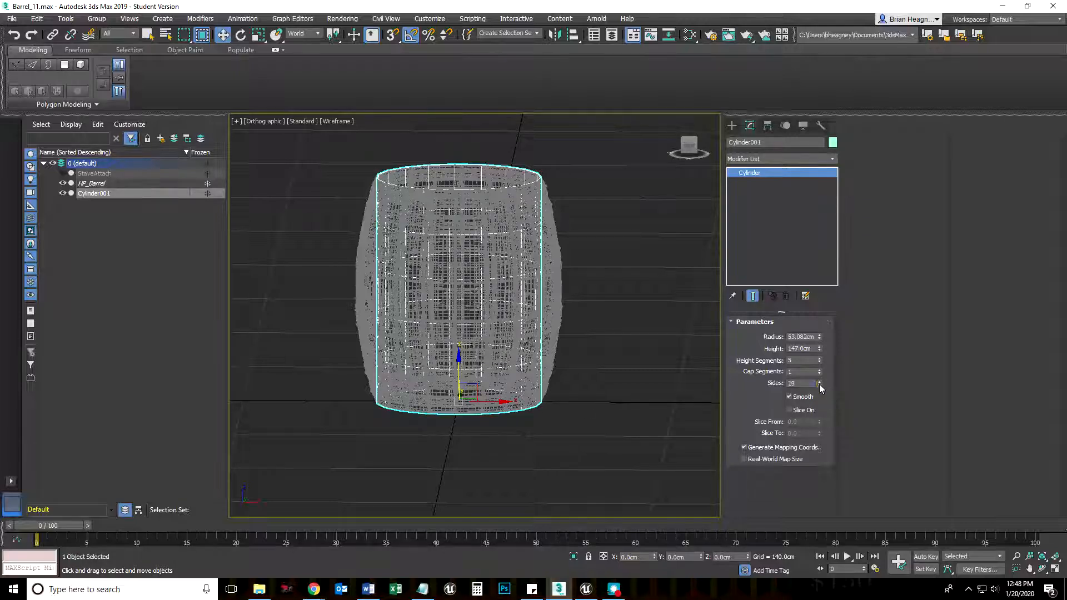
{"action": "left_click", "coordinate": [819, 385]}
{"action": "left_click", "coordinate": [819, 386]}
{"action": "left_click", "coordinate": [819, 386]}
{"action": "left_click", "coordinate": [819, 386]}
{"action": "left_click", "coordinate": [819, 385]}
{"action": "left_click", "coordinate": [819, 385]}
{"action": "left_click", "coordinate": [819, 386]}
{"action": "left_click", "coordinate": [819, 386]}
{"action": "left_click", "coordinate": [819, 385]}
{"action": "middle_click_drag", "start_coordinate": [459, 374], "coordinate": [479, 436], "text": "alt"}
{"action": "scroll", "coordinate": [463, 205], "scroll_direction": "up", "scroll_amount": 2}
{"action": "middle_click_drag", "start_coordinate": [463, 172], "coordinate": [467, 266]}
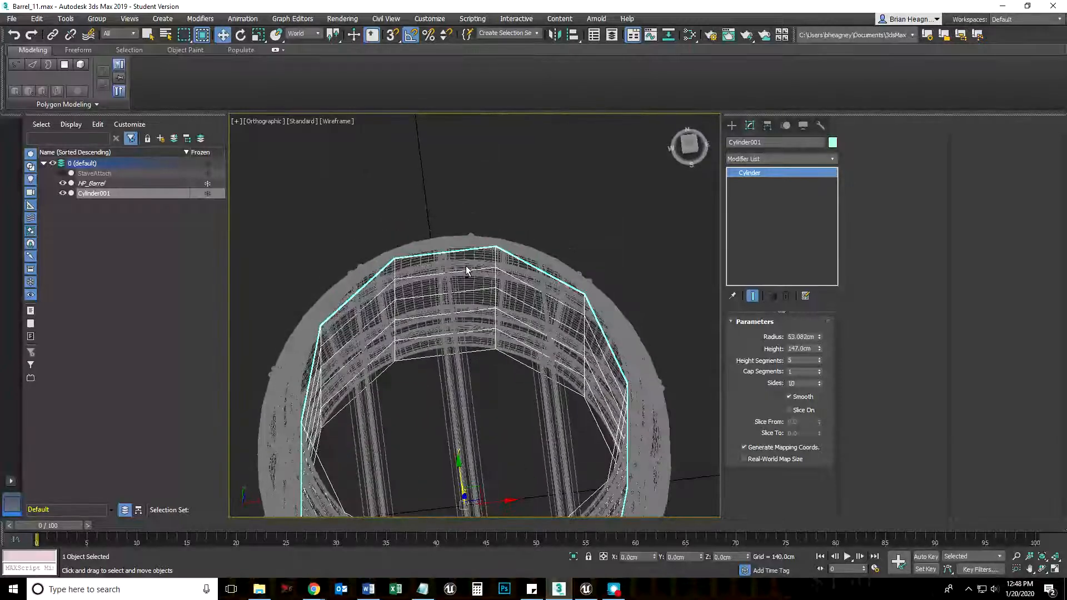
- Display the viewport shaded instead of wireframe and set the cylinder's sides to 20
{"action": "key", "text": "F3"}
{"action": "key", "text": "F4"}
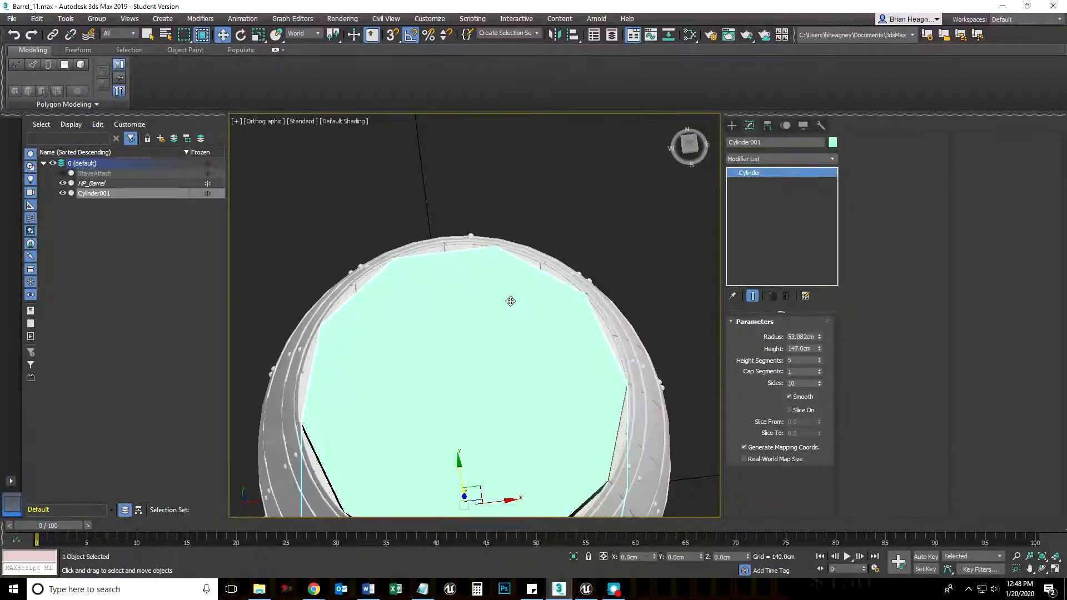
{"action": "mouse_move", "coordinate": [484, 417]}
{"action": "middle_mouse_down", "text": "alt"}
{"action": "mouse_move", "coordinate": [480, 390]}
{"action": "mouse_move", "coordinate": [495, 381]}
{"action": "mouse_move", "coordinate": [621, 405]}
{"action": "middle_mouse_up", "text": "alt"}
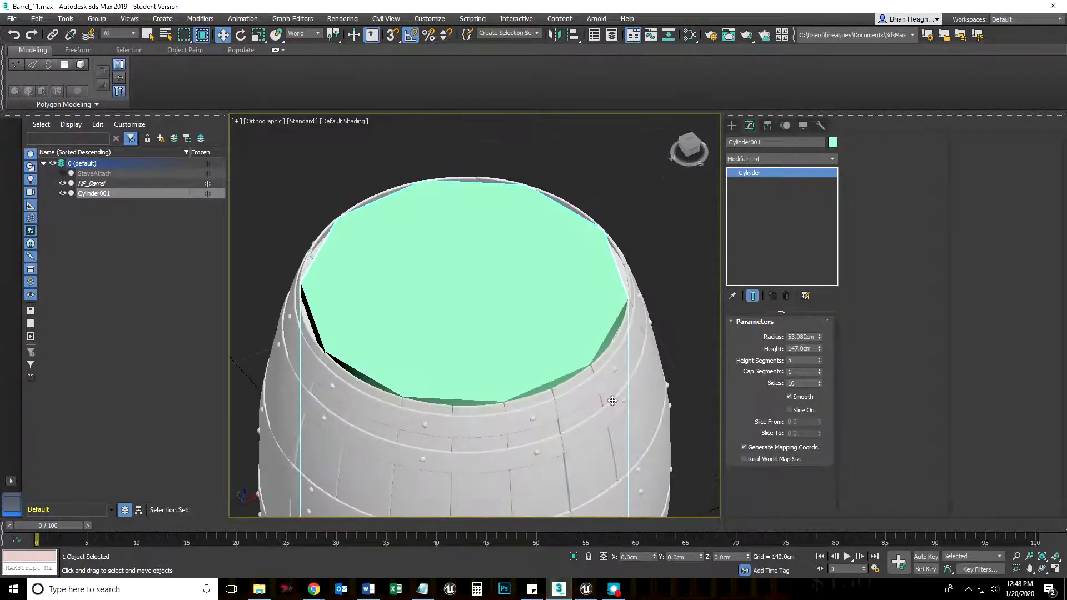
{"action": "scroll", "coordinate": [569, 396], "scroll_direction": "up", "scroll_amount": 4}
{"action": "scroll", "coordinate": [476, 409], "scroll_direction": "down", "scroll_amount": 2}
{"action": "middle_click_drag", "start_coordinate": [475, 408], "coordinate": [490, 318]}
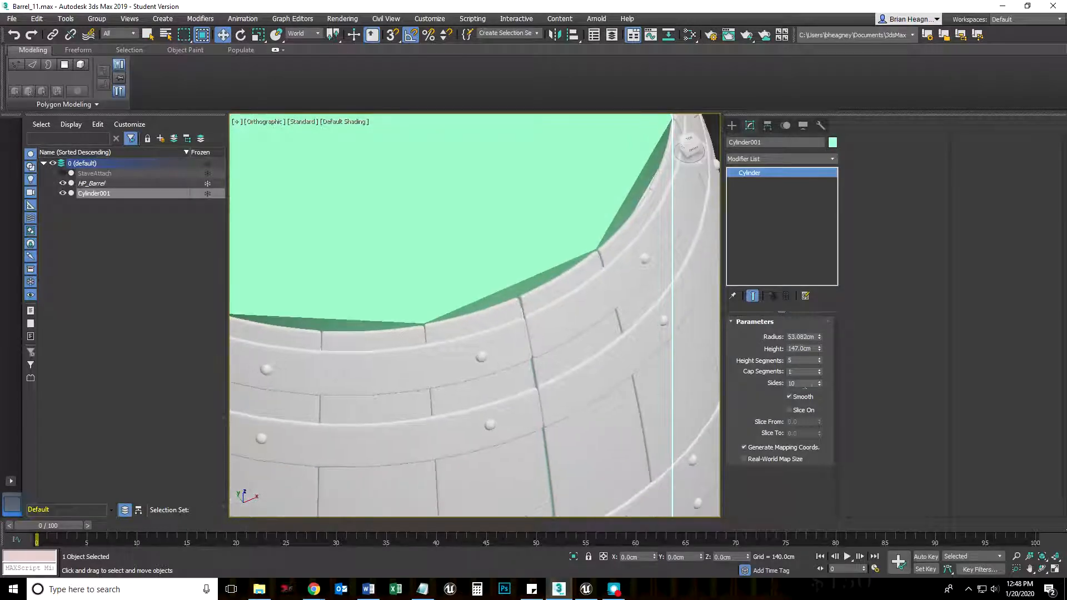
{"action": "type", "text": "0"}
{"action": "key", "text": "Return"}
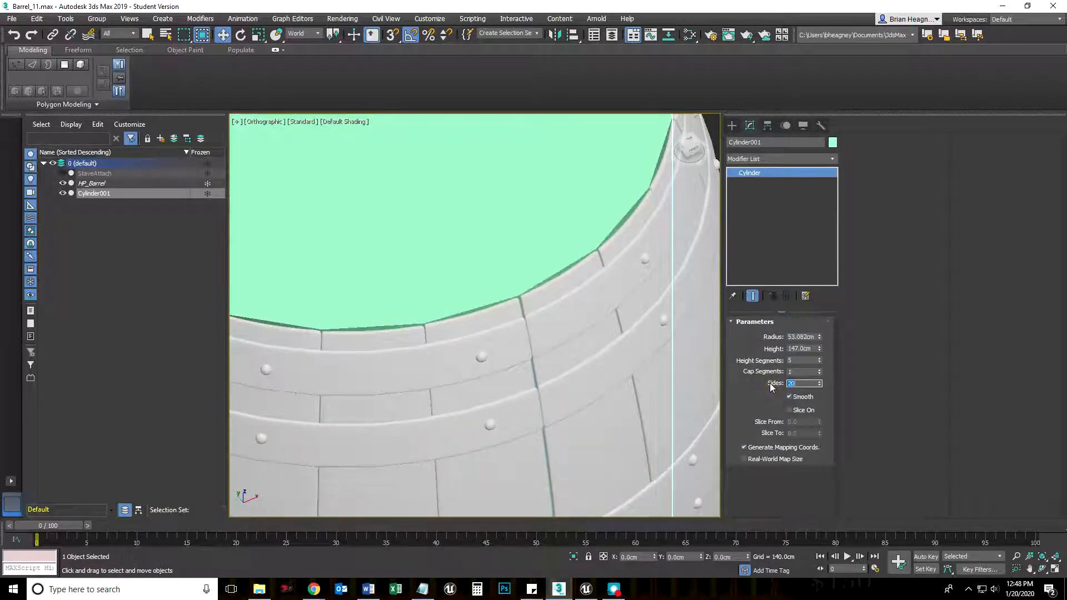
- Examine how the cylinder's side corners line up with the stave seams around the barrel's upper rim
{"action": "scroll", "coordinate": [407, 298], "scroll_direction": "up", "scroll_amount": 5}
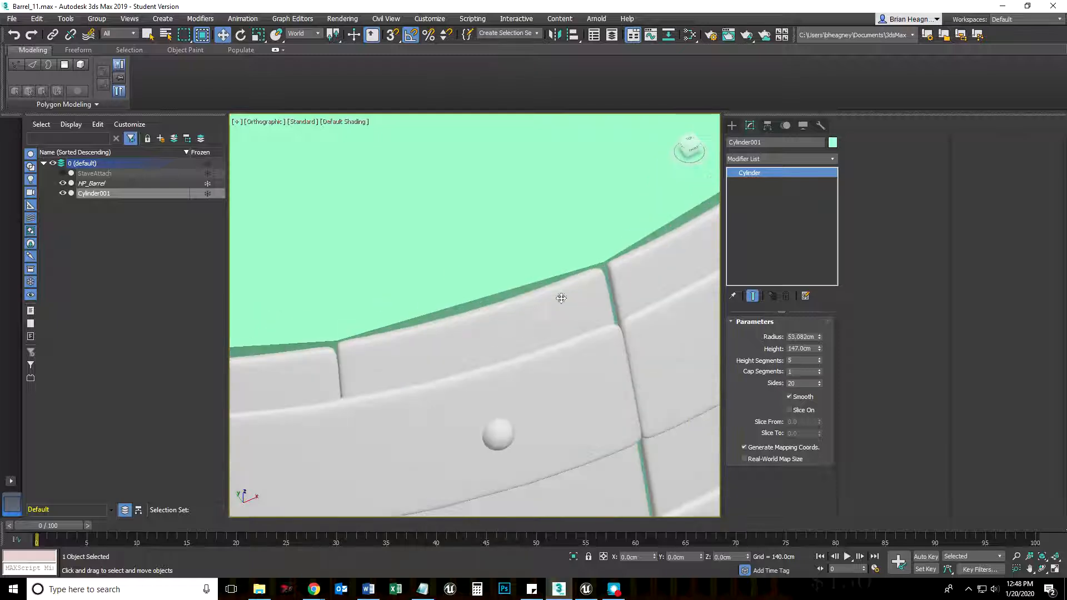
{"action": "scroll", "coordinate": [381, 367], "scroll_direction": "down", "scroll_amount": 3}
{"action": "middle_click_drag", "start_coordinate": [367, 381], "coordinate": [668, 357]}
{"action": "middle_click_drag", "start_coordinate": [428, 290], "coordinate": [509, 381]}
{"action": "middle_click_drag", "start_coordinate": [366, 283], "coordinate": [394, 383]}
{"action": "middle_click_drag", "start_coordinate": [345, 307], "coordinate": [354, 394]}
{"action": "middle_click_drag", "start_coordinate": [393, 229], "coordinate": [350, 326]}
{"action": "scroll", "coordinate": [425, 264], "scroll_direction": "down", "scroll_amount": 2}
{"action": "middle_click_drag", "start_coordinate": [539, 248], "coordinate": [477, 145]}
{"action": "scroll", "coordinate": [423, 376], "scroll_direction": "down", "scroll_amount": 6}
{"action": "middle_click_drag", "start_coordinate": [423, 376], "coordinate": [467, 320]}
{"action": "scroll", "coordinate": [574, 369], "scroll_direction": "up", "scroll_amount": 6}
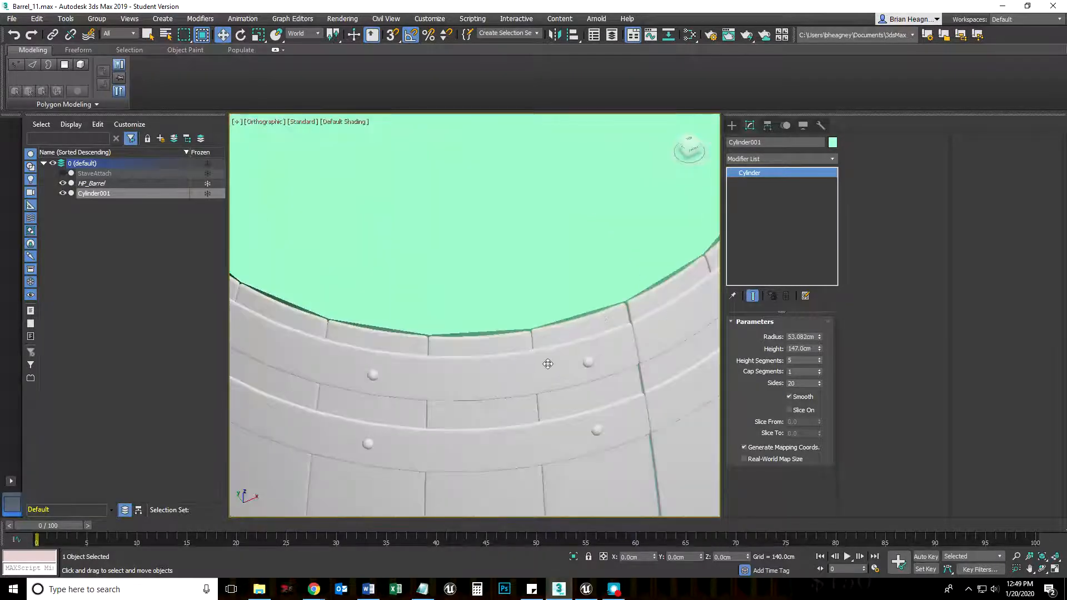
{"action": "scroll", "coordinate": [563, 385], "scroll_direction": "down", "scroll_amount": 5}
{"action": "middle_click_drag", "start_coordinate": [561, 381], "coordinate": [507, 317]}
{"action": "scroll", "coordinate": [510, 354], "scroll_direction": "down", "scroll_amount": 1}
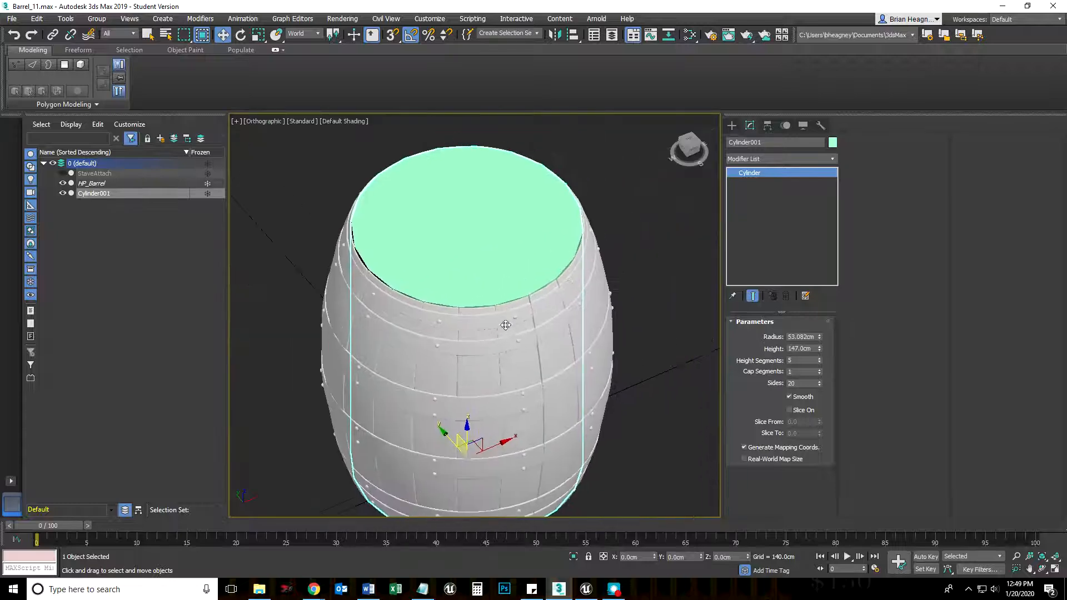
- Set the cylinder's sides to 10 and check the gaps along the barrel's upper rim
{"action": "key", "text": "f"}
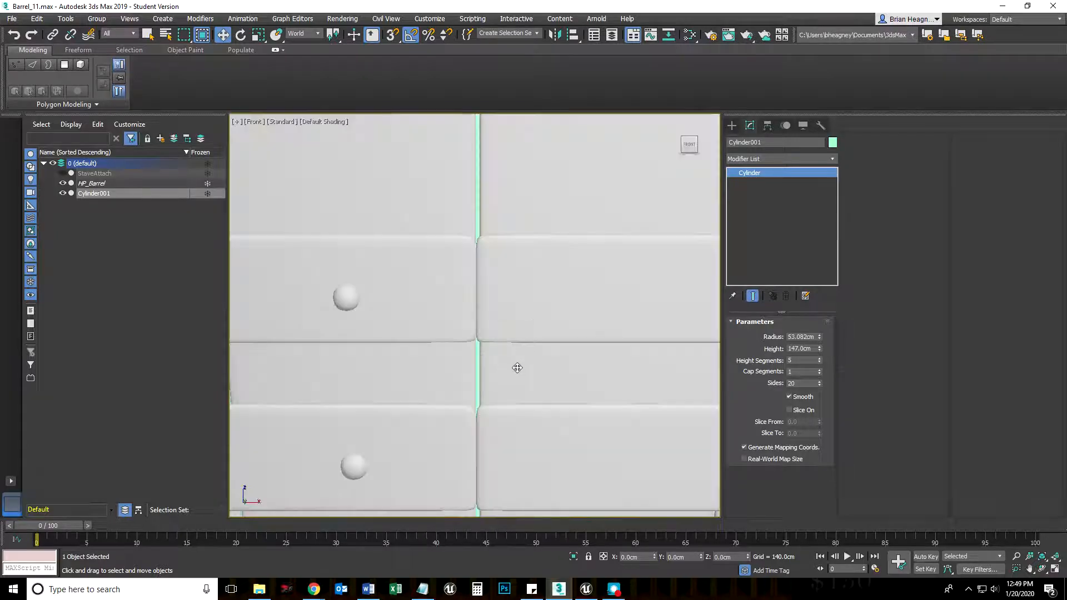
{"action": "scroll", "coordinate": [515, 364], "scroll_direction": "down", "scroll_amount": 9}
{"action": "middle_click_drag", "start_coordinate": [501, 238], "coordinate": [483, 299]}
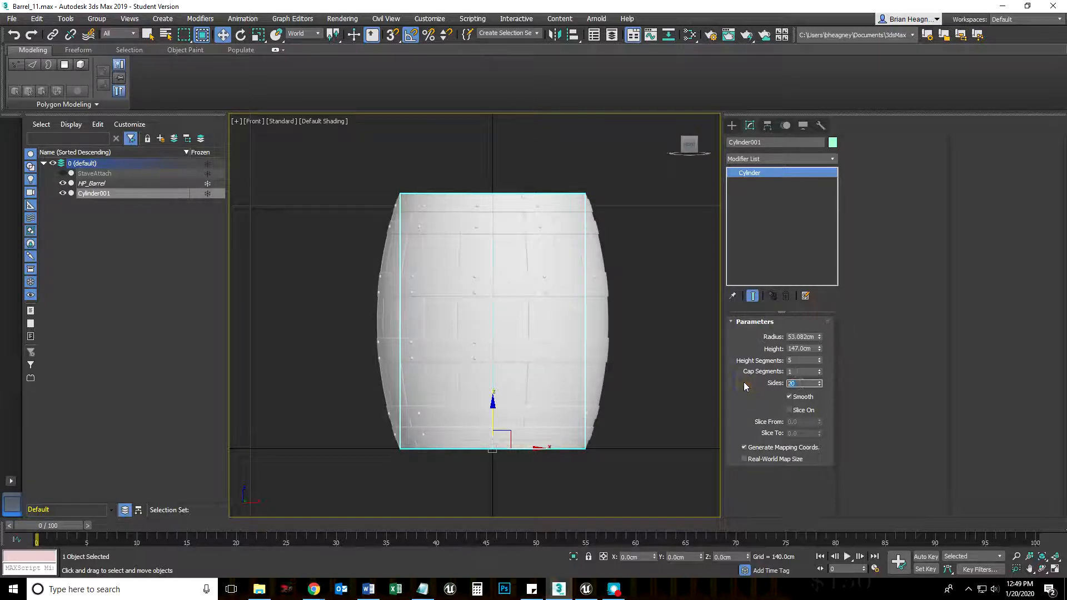
{"action": "type", "text": "10"}
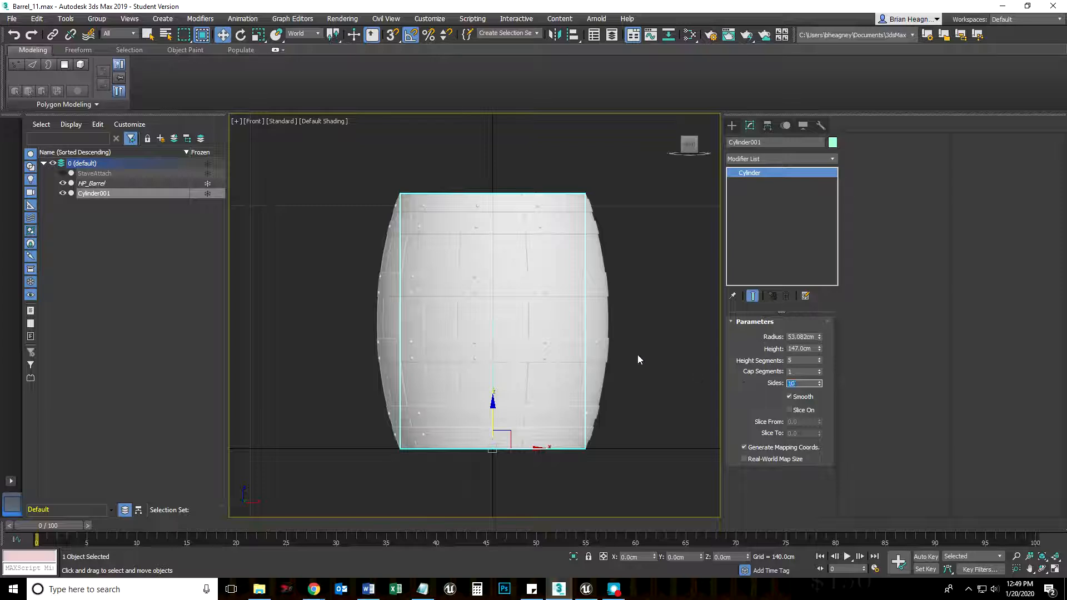
{"action": "middle_click_drag", "start_coordinate": [574, 318], "coordinate": [560, 376], "text": "alt"}
{"action": "scroll", "coordinate": [580, 311], "scroll_direction": "up", "scroll_amount": 5}
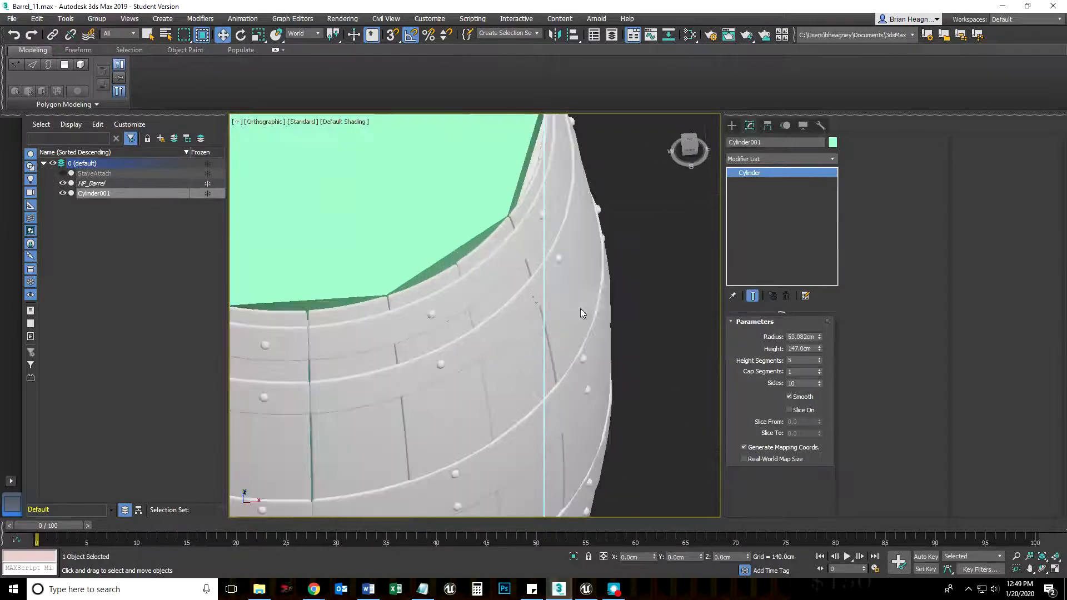
- Lower the cylinder to 8 sides to compare the gaps along the barrel rim
{"action": "left_click", "coordinate": [820, 385]}
{"action": "left_click", "coordinate": [821, 385]}
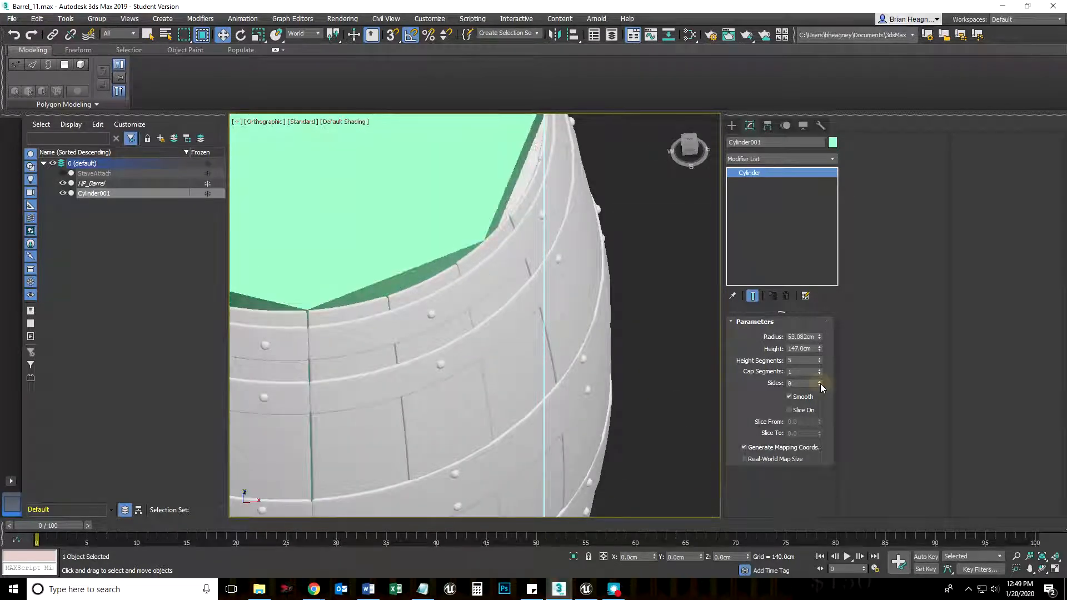
{"action": "middle_click_drag", "start_coordinate": [420, 272], "coordinate": [461, 302]}
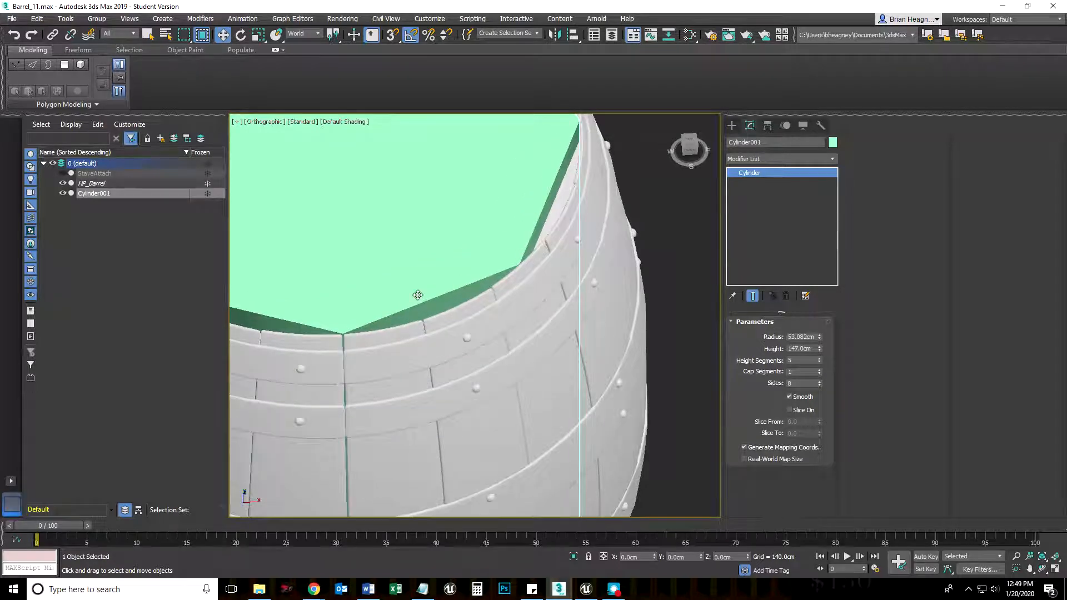
- Set the cylinder's number of sides to 10 and check its fit inside the barrel rim
{"action": "left_click", "coordinate": [820, 382]}
{"action": "left_click", "coordinate": [820, 382]}
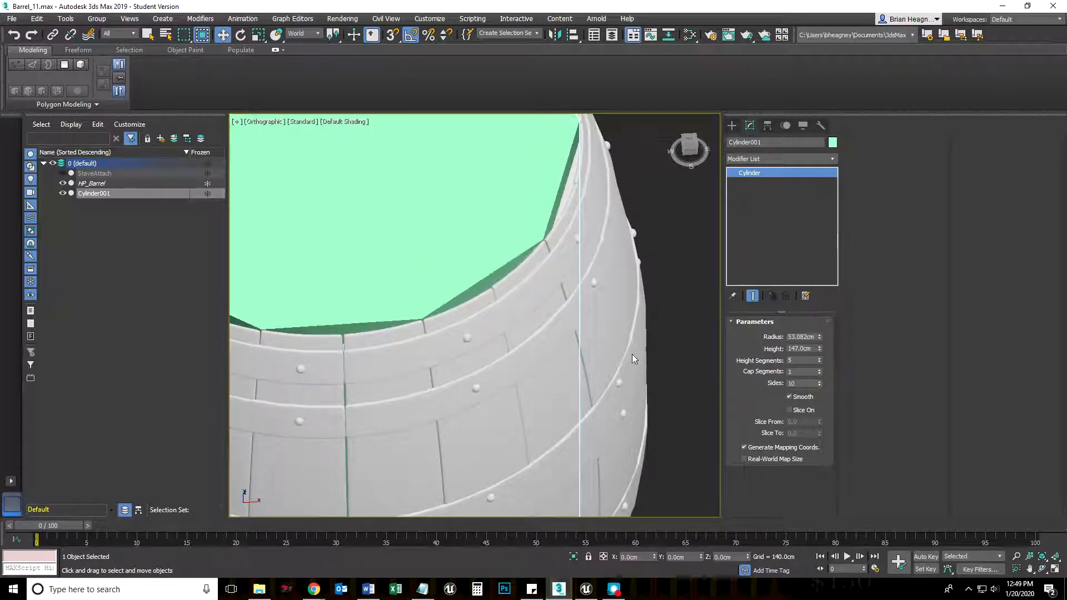
{"action": "middle_click_drag", "start_coordinate": [418, 332], "coordinate": [428, 346], "text": "alt"}
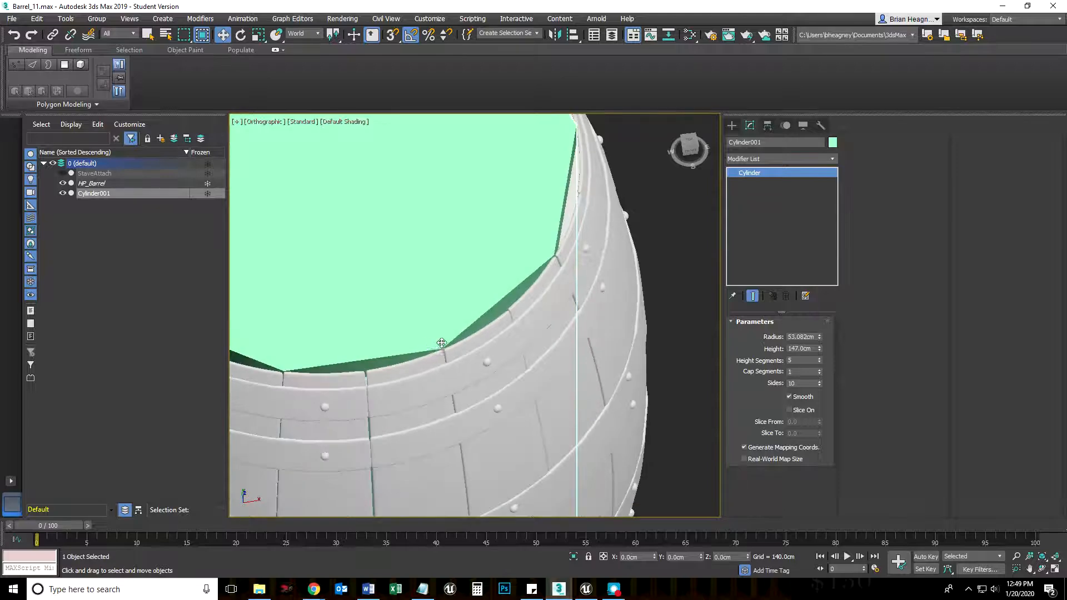
{"action": "scroll", "coordinate": [555, 433], "scroll_direction": "down", "scroll_amount": 5}
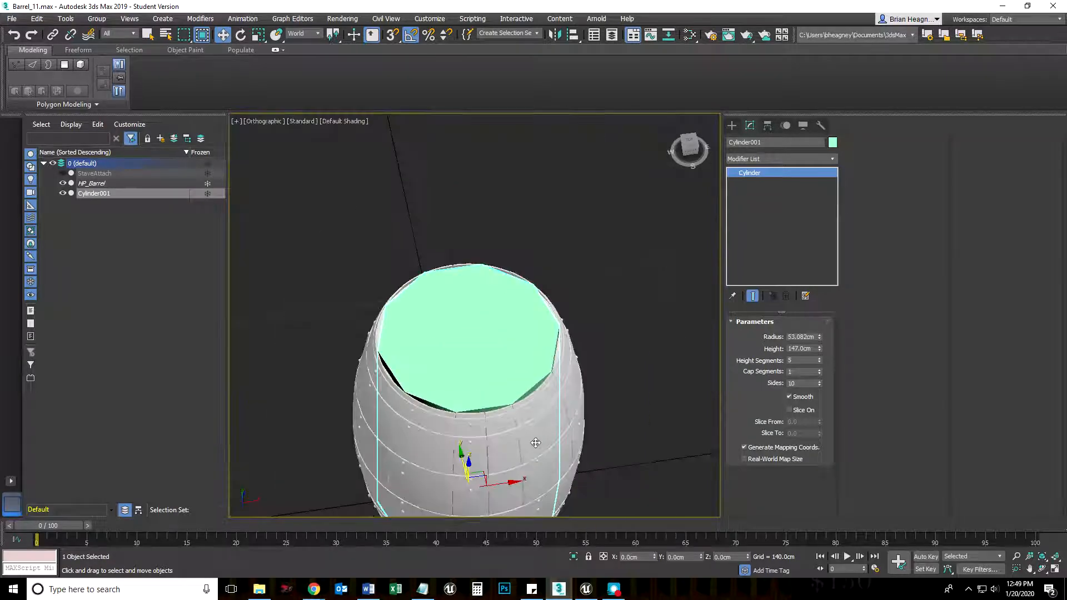
- In the front view, add an Edit Poly modifier to the cylinder
{"action": "middle_click_drag", "start_coordinate": [475, 427], "coordinate": [509, 333]}
{"action": "key", "text": "f"}
{"action": "scroll", "coordinate": [503, 403], "scroll_direction": "down", "scroll_amount": 6}
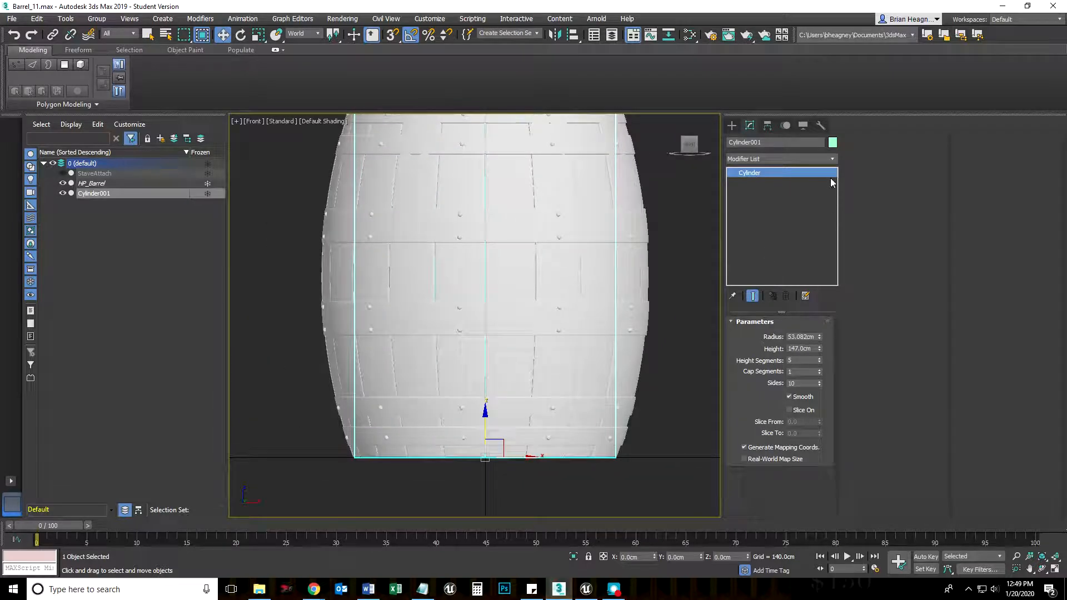
{"action": "left_click", "coordinate": [832, 159]}
{"action": "scroll", "coordinate": [782, 407], "scroll_direction": "down", "scroll_amount": 5}
{"action": "scroll", "coordinate": [775, 478], "scroll_direction": "down", "scroll_amount": 3}
{"action": "left_click", "coordinate": [768, 454]}
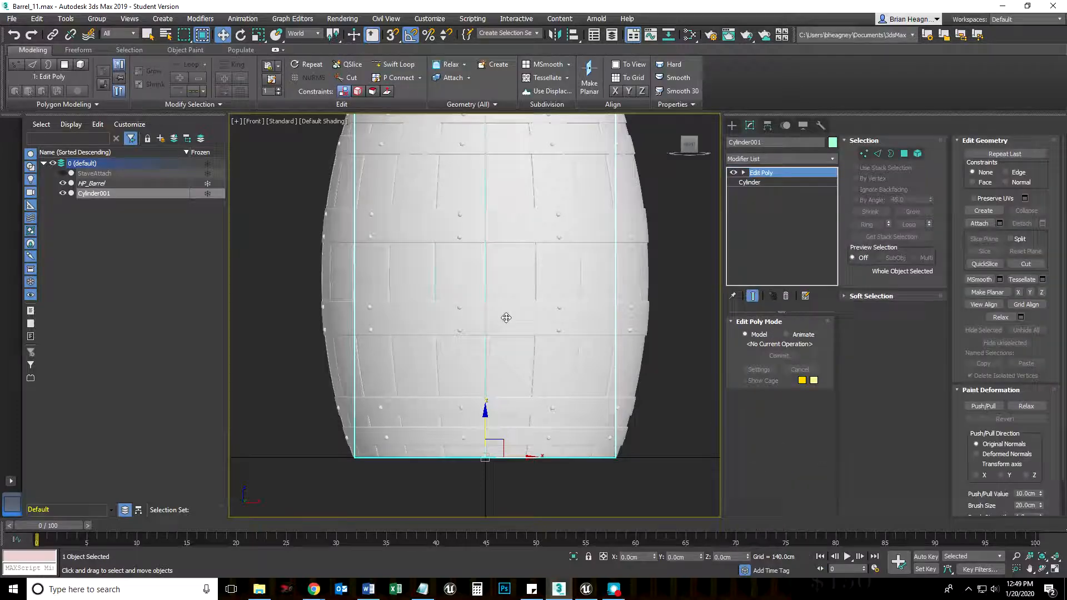
{"action": "scroll", "coordinate": [508, 317], "scroll_direction": "down", "scroll_amount": 4}
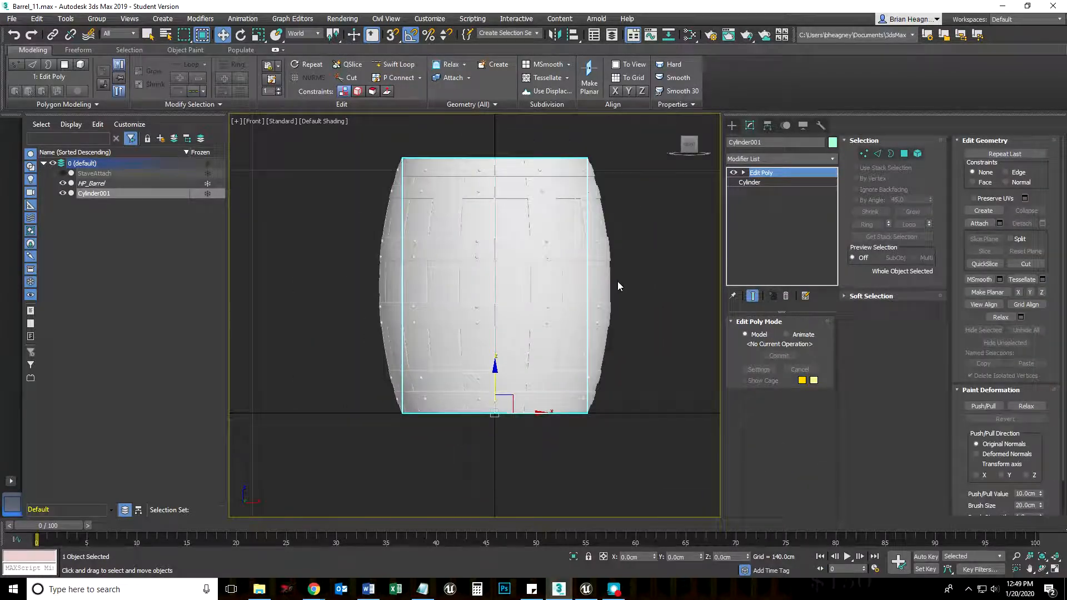
- In wireframe, select the cylinder's two horizontal edge loops nearest its top and bottom ends
{"action": "left_click", "coordinate": [882, 154]}
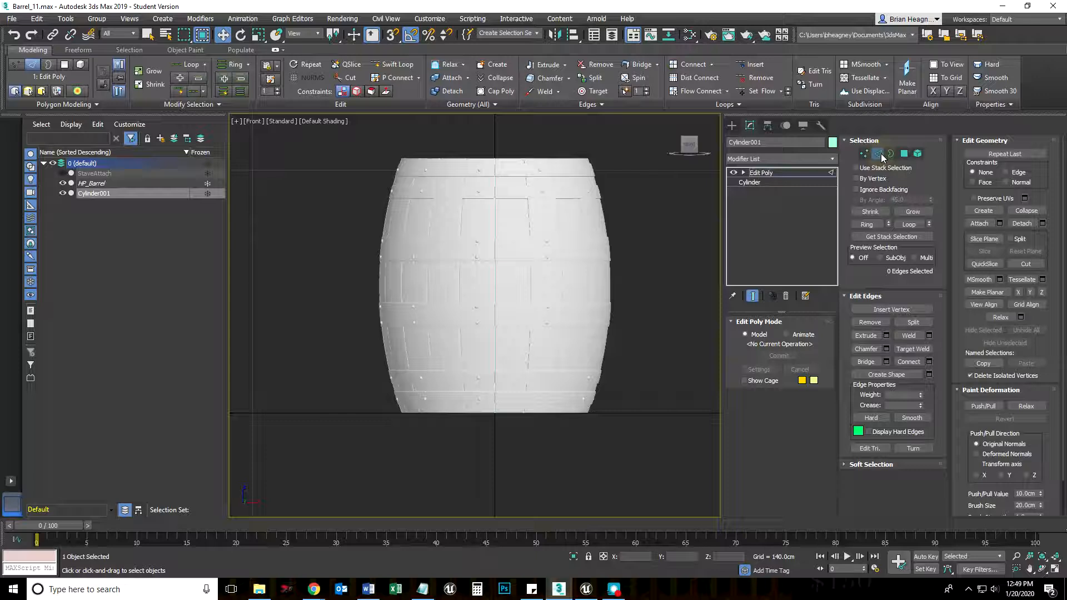
{"action": "key", "text": "F3"}
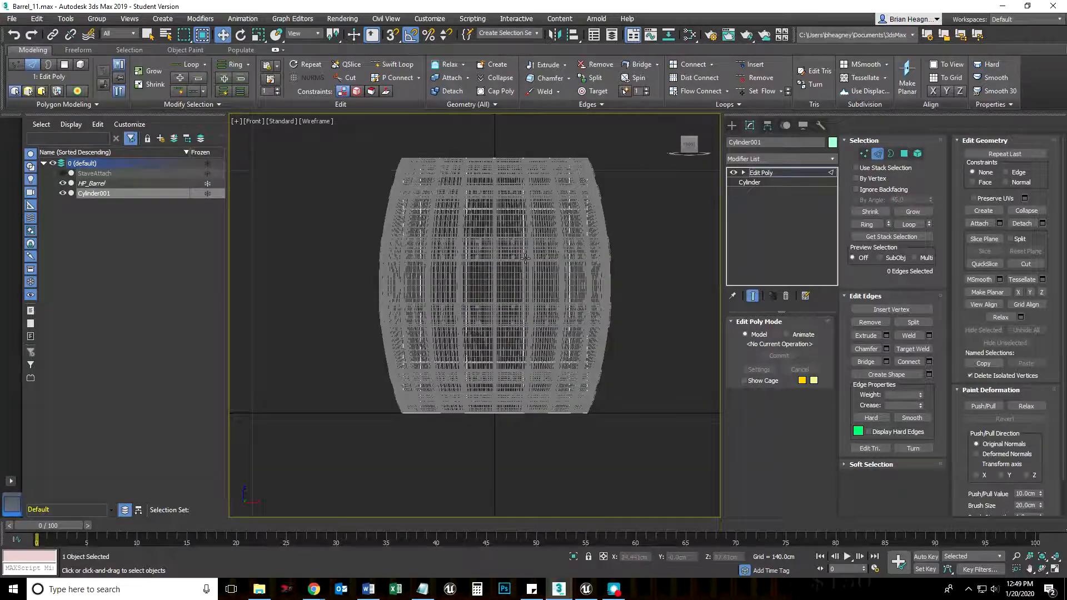
{"action": "left_click_drag", "start_coordinate": [333, 196], "coordinate": [642, 223]}
{"action": "left_click_drag", "start_coordinate": [339, 344], "coordinate": [519, 371]}
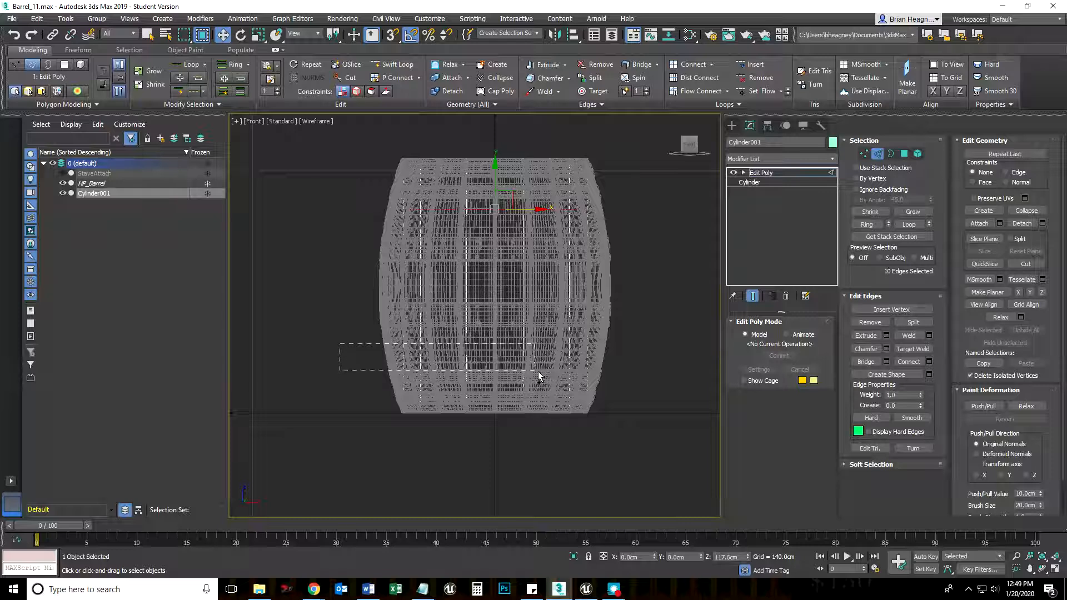
{"action": "left_click_drag", "start_coordinate": [630, 382], "coordinate": [631, 381]}
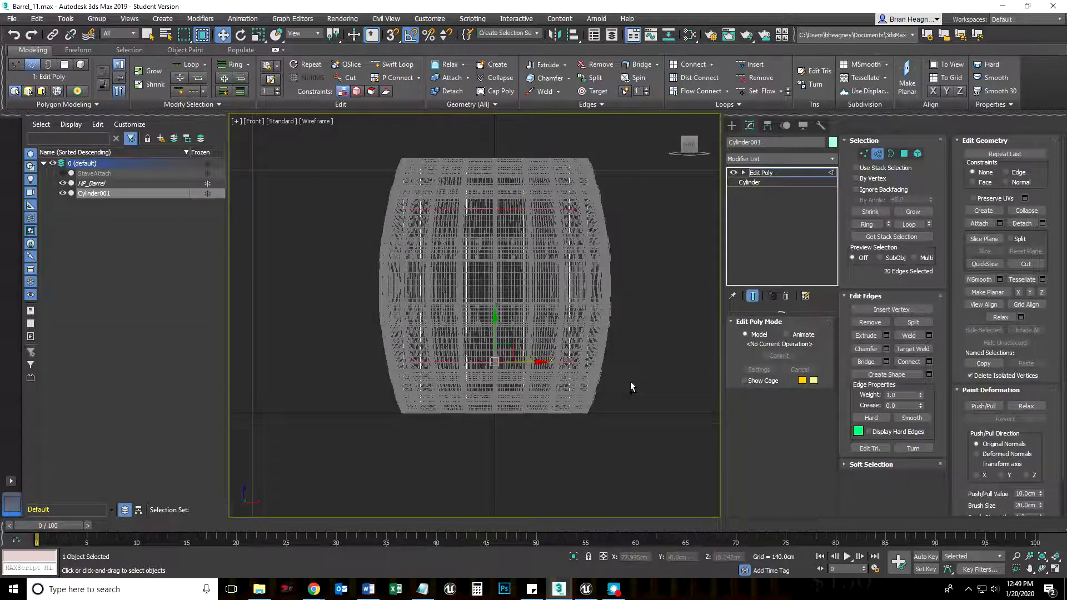
{"action": "middle_click_drag", "start_coordinate": [506, 428], "coordinate": [538, 446], "text": "alt"}
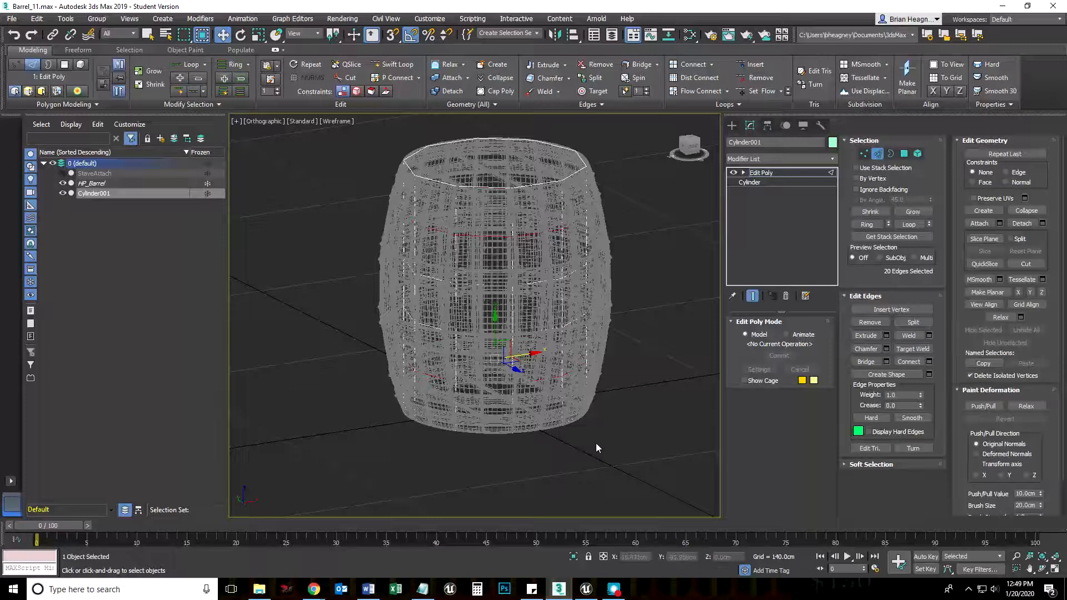
- Switch to the four-viewport layout and frame the barrel in a top view
{"action": "key", "text": "f"}
{"action": "scroll", "coordinate": [473, 425], "scroll_direction": "up", "scroll_amount": 2}
{"action": "scroll", "coordinate": [482, 396], "scroll_direction": "down", "scroll_amount": 3}
{"action": "middle_click_drag", "start_coordinate": [482, 393], "coordinate": [463, 457]}
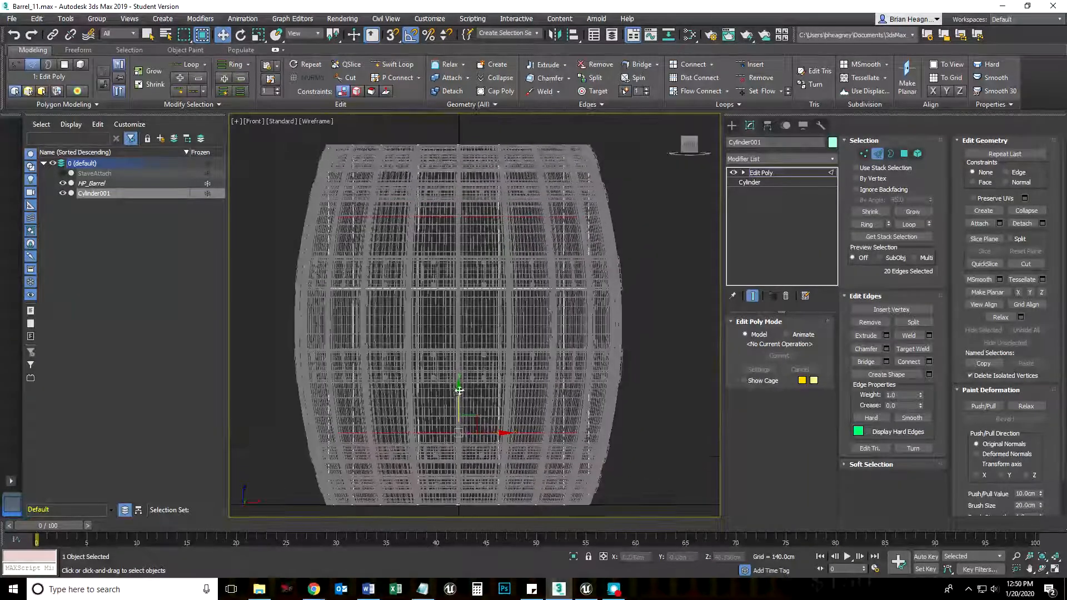
{"action": "left_click", "coordinate": [1055, 569]}
{"action": "right_click", "coordinate": [310, 225]}
{"action": "key", "text": "t"}
{"action": "key", "text": "z"}
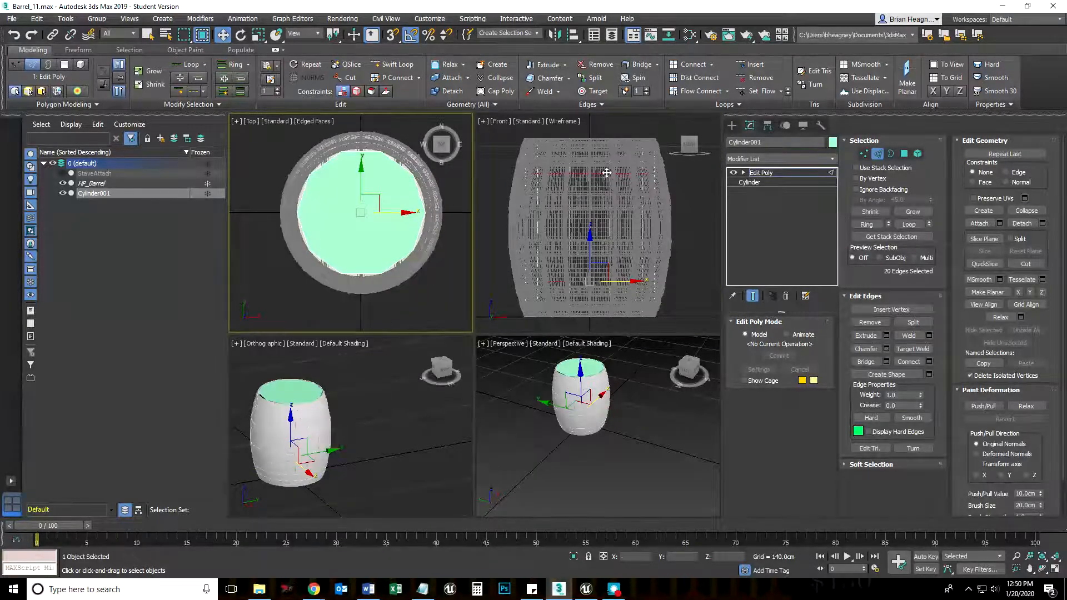
- Change the orthographic viewport to front and the wireframe viewport to left, and frame the barrel in all the viewports
{"action": "middle_click_drag", "start_coordinate": [344, 424], "coordinate": [372, 421]}
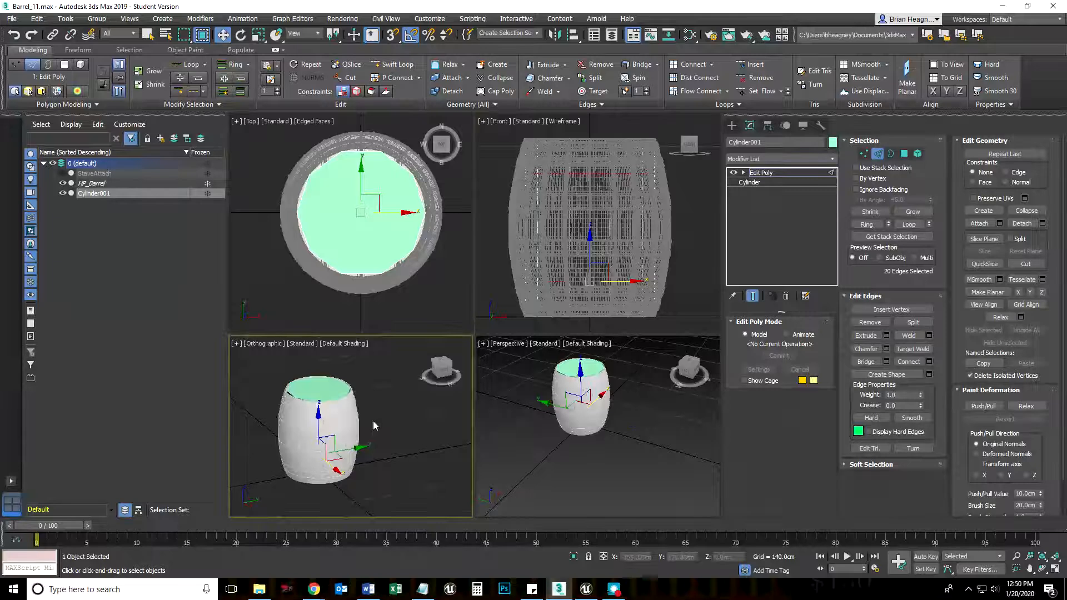
{"action": "key", "text": "f"}
{"action": "middle_click_drag", "start_coordinate": [589, 229], "coordinate": [575, 251]}
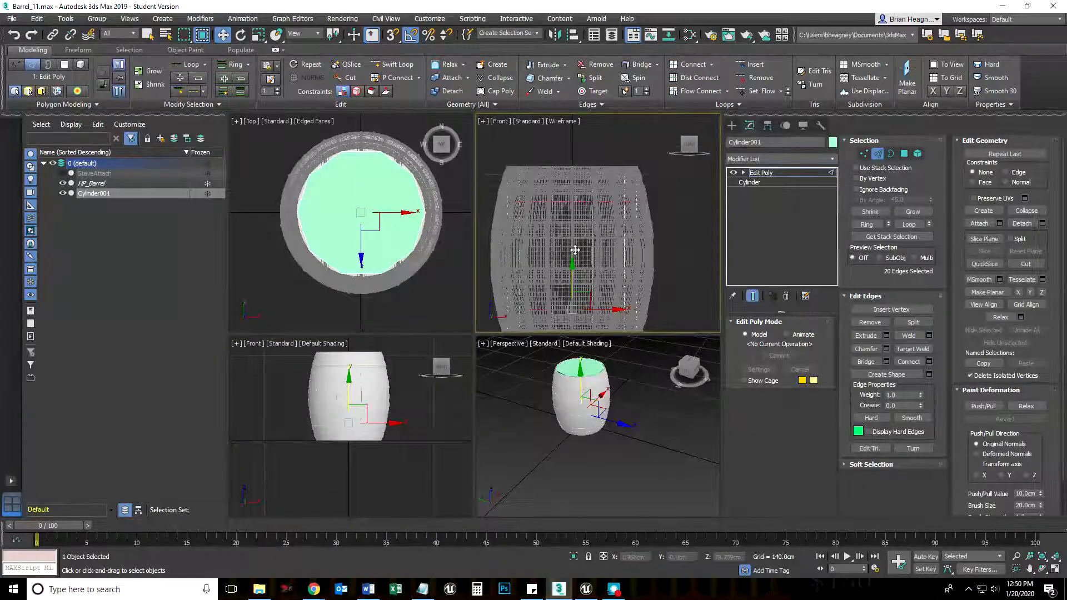
{"action": "key", "text": "l"}
{"action": "middle_click_drag", "start_coordinate": [591, 369], "coordinate": [628, 425]}
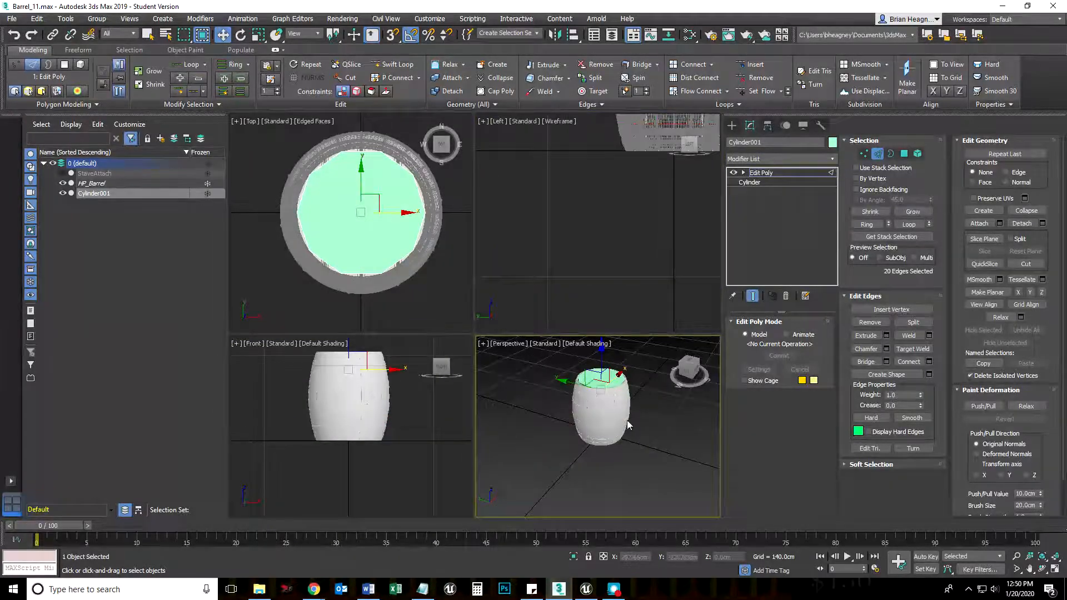
{"action": "left_click", "coordinate": [1058, 562]}
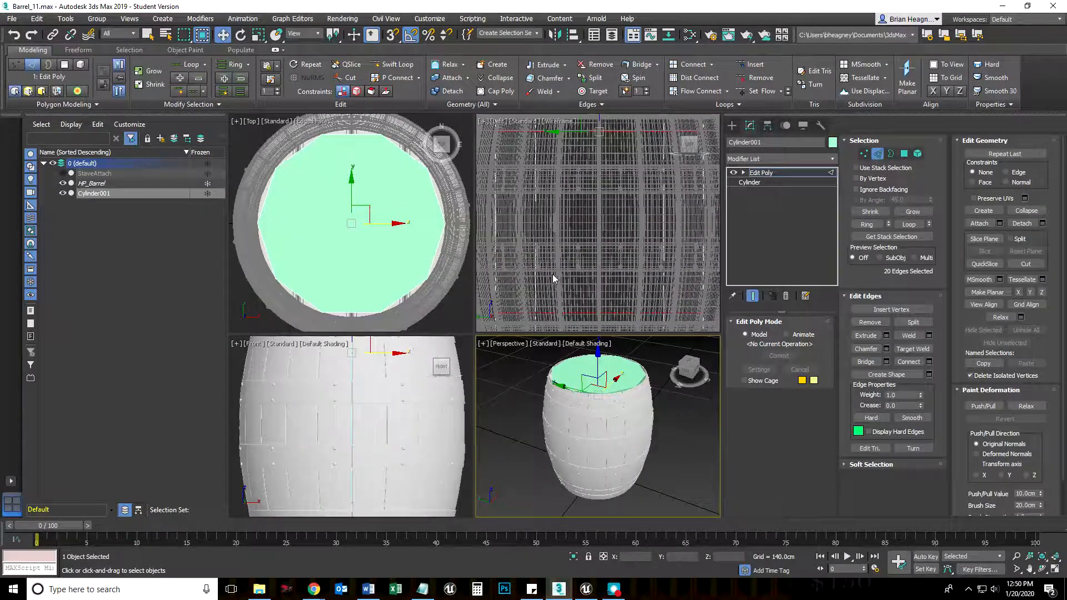
{"action": "scroll", "coordinate": [557, 259], "scroll_direction": "down", "scroll_amount": 2}
{"action": "middle_click_drag", "start_coordinate": [557, 259], "coordinate": [563, 229]}
{"action": "scroll", "coordinate": [380, 388], "scroll_direction": "down", "scroll_amount": 2}
{"action": "middle_click_drag", "start_coordinate": [379, 390], "coordinate": [363, 411]}
{"action": "middle_click_drag", "start_coordinate": [512, 429], "coordinate": [520, 443], "text": "alt"}
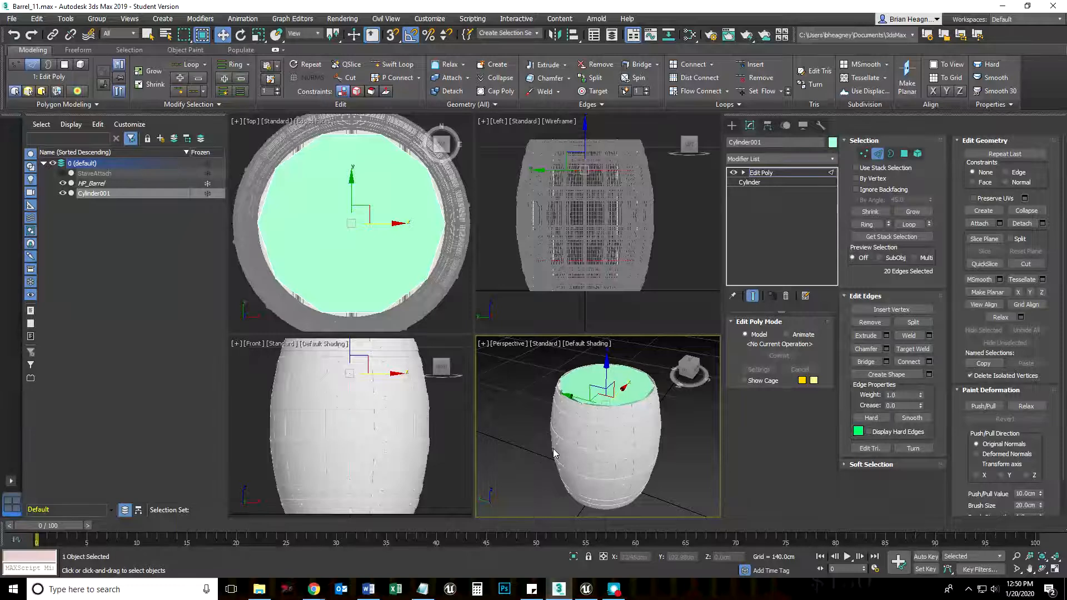
- Isolate the cylinder to examine its two selected edge loops, and end the isolation so the reference barrel is displayed
{"action": "middle_click_drag", "start_coordinate": [586, 456], "coordinate": [581, 452], "text": "alt"}
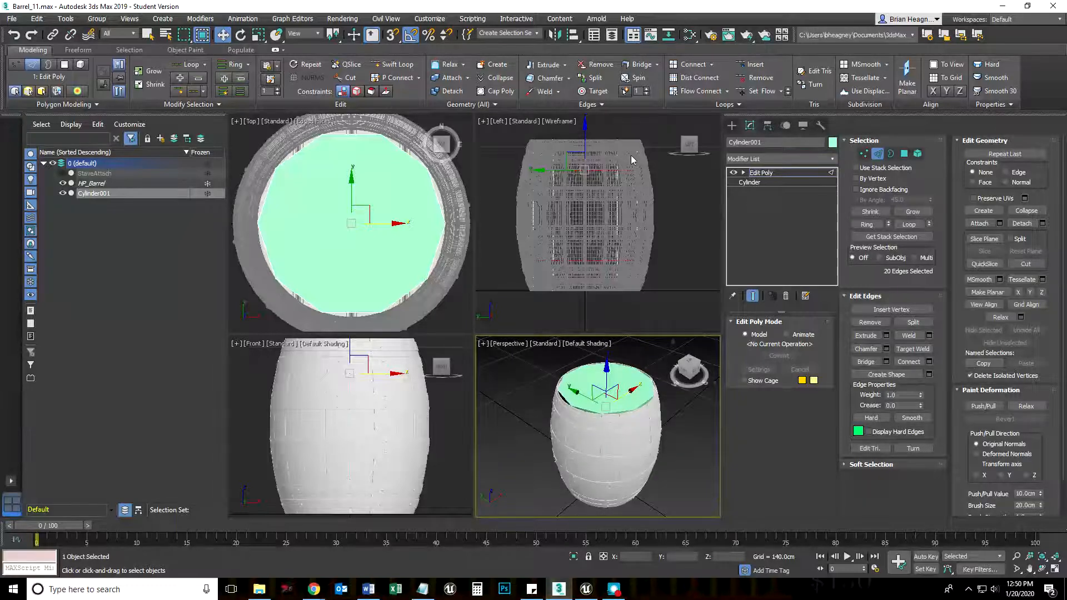
{"action": "scroll", "coordinate": [591, 169], "scroll_direction": "up", "scroll_amount": 2}
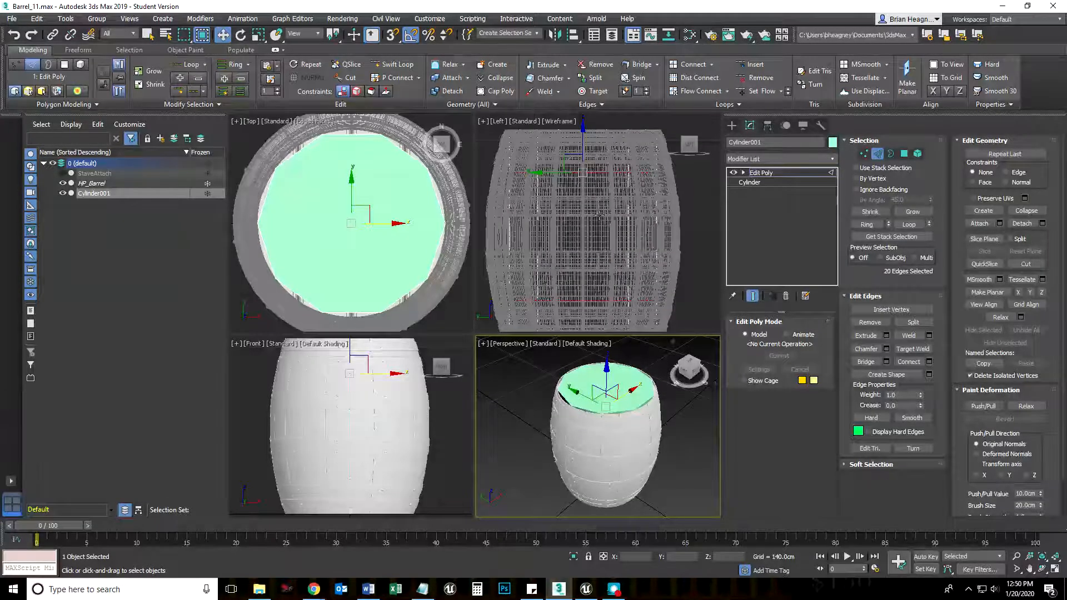
{"action": "right_click", "coordinate": [615, 189]}
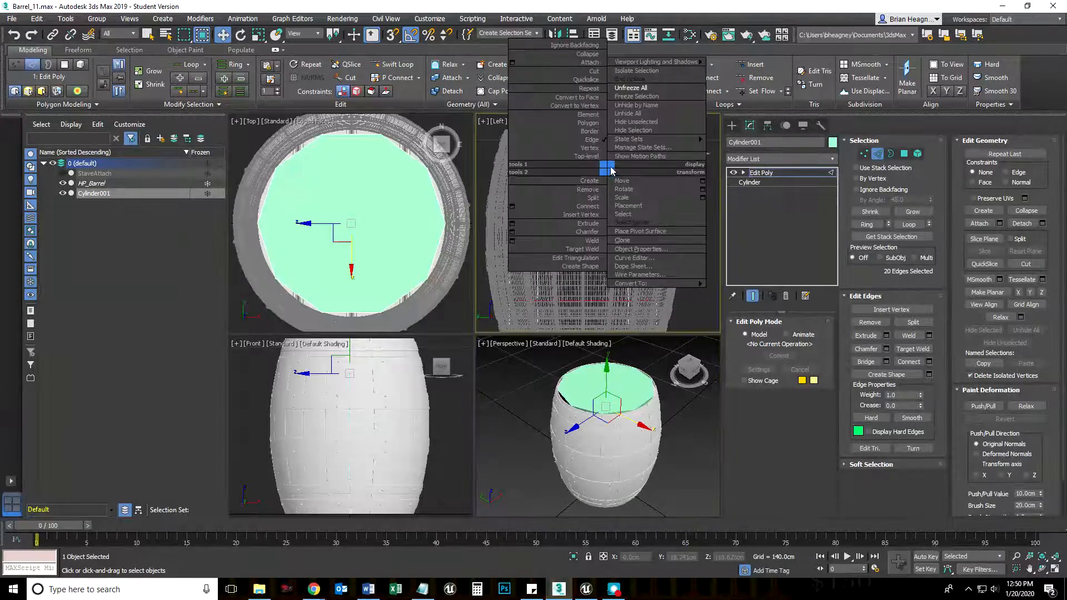
{"action": "left_click", "coordinate": [638, 74]}
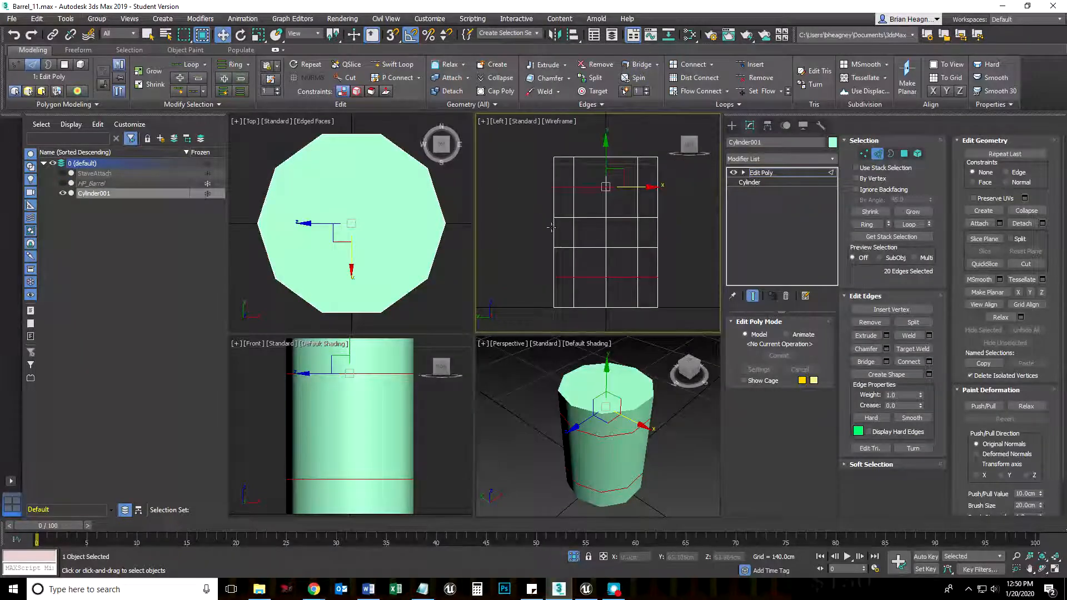
{"action": "middle_click_drag", "start_coordinate": [557, 451], "coordinate": [553, 450]}
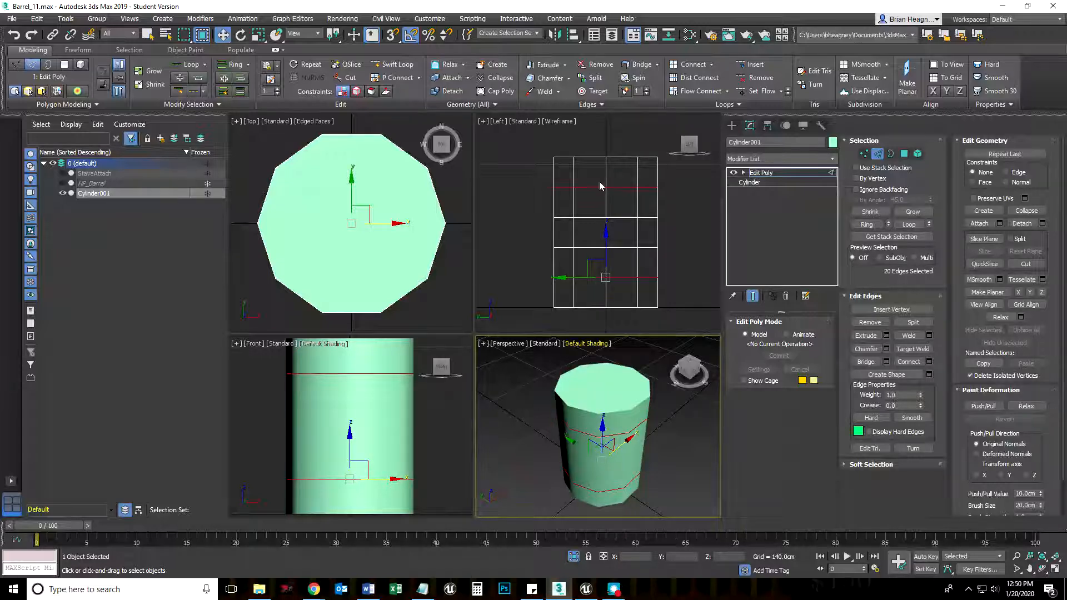
{"action": "right_click", "coordinate": [491, 245]}
{"action": "right_click", "coordinate": [533, 193]}
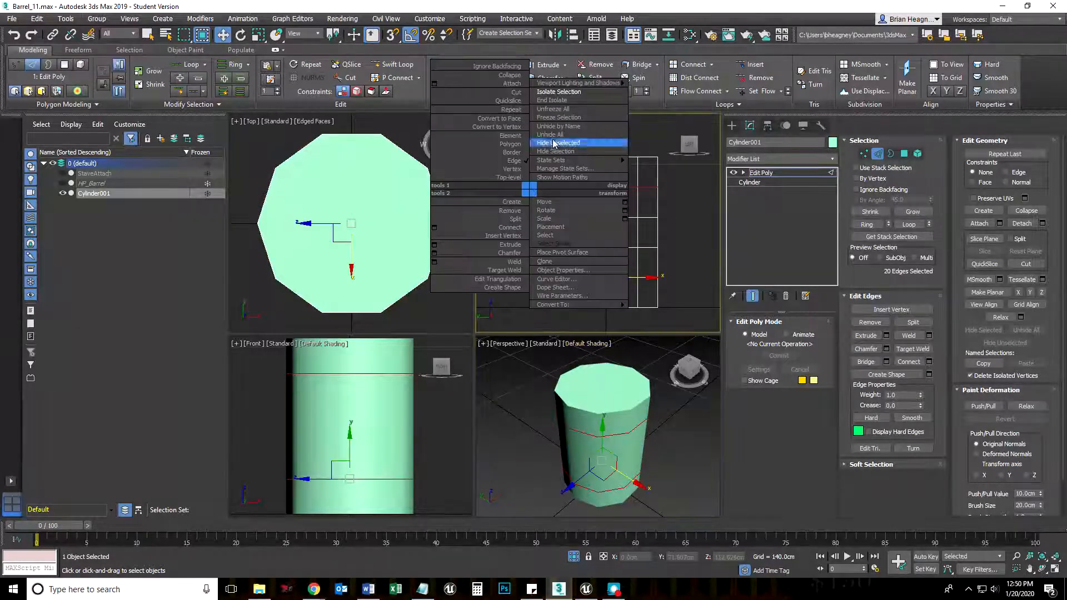
{"action": "left_click", "coordinate": [556, 101]}
{"action": "middle_click_drag", "start_coordinate": [538, 249], "coordinate": [552, 246]}
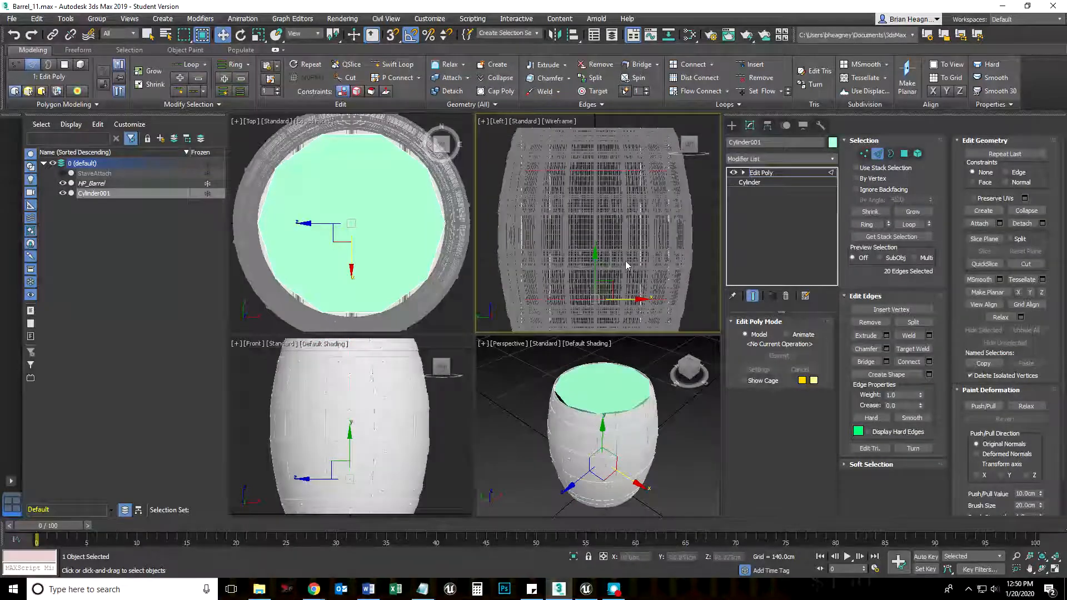
{"action": "mouse_move", "coordinate": [585, 442]}
{"action": "middle_mouse_down"}
{"action": "mouse_move", "coordinate": [563, 440]}
{"action": "mouse_move", "coordinate": [576, 438]}
{"action": "middle_mouse_up"}
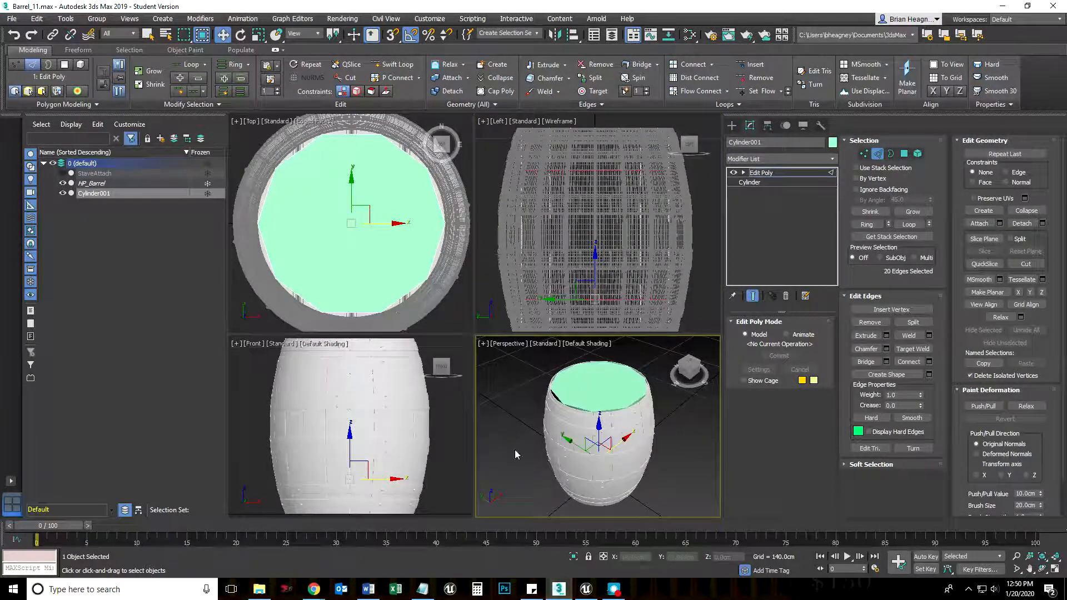
- Activate the Scale tool and cycle through its scale types to Select and Non-uniform Scale
{"action": "right_click", "coordinate": [468, 466]}
{"action": "key", "text": "e"}
{"action": "key", "text": "r"}
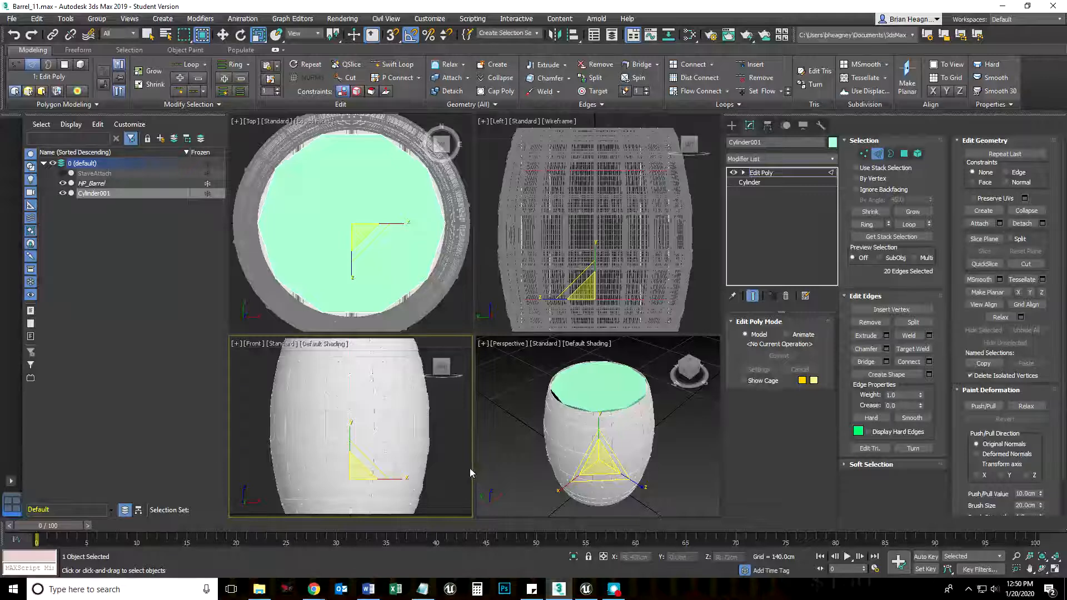
{"action": "mouse_move", "coordinate": [259, 36]}
{"action": "left_mouse_down"}
{"action": "mouse_move", "coordinate": [260, 88]}
{"action": "mouse_move", "coordinate": [261, 32]}
{"action": "left_mouse_up"}
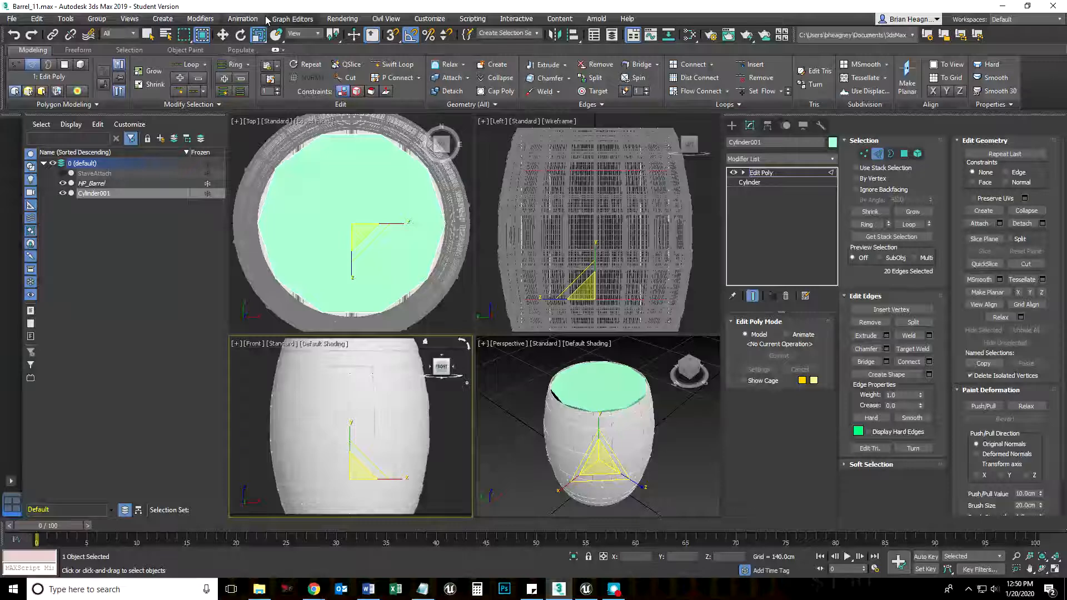
{"action": "key", "text": "r"}
{"action": "key", "text": "r"}
{"action": "key", "text": "r"}
{"action": "key", "text": "r"}
{"action": "key", "text": "r"}
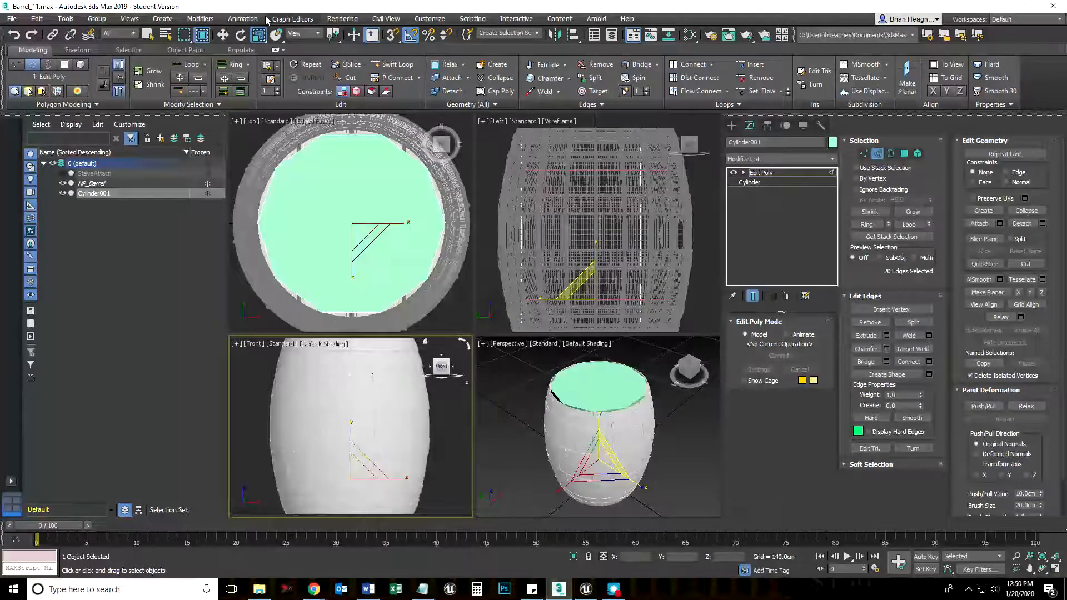
{"action": "key", "text": "r"}
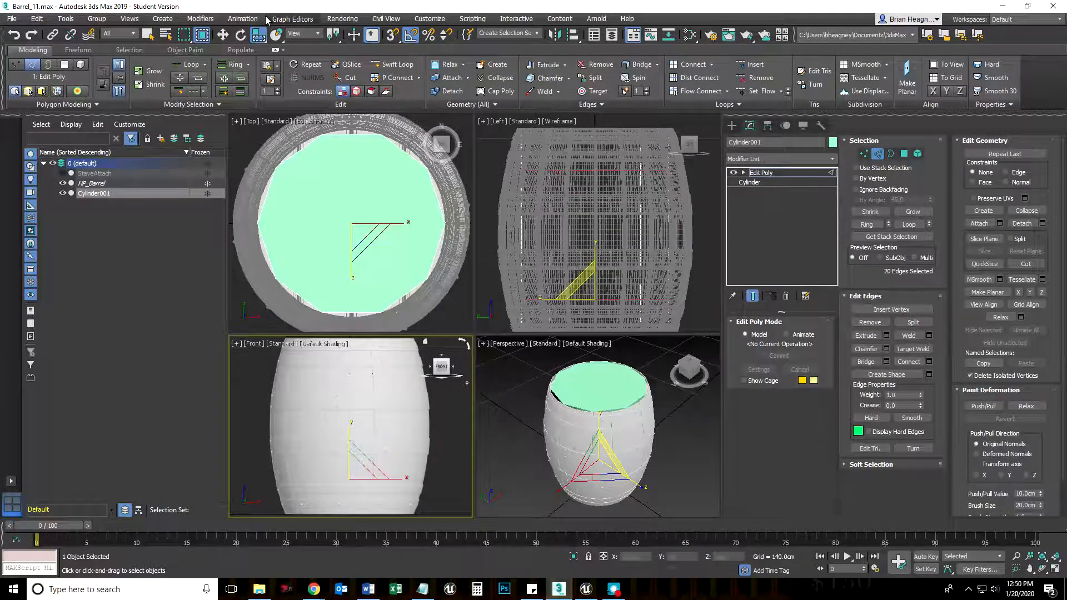
{"action": "key", "text": "r"}
{"action": "key", "text": "r"}
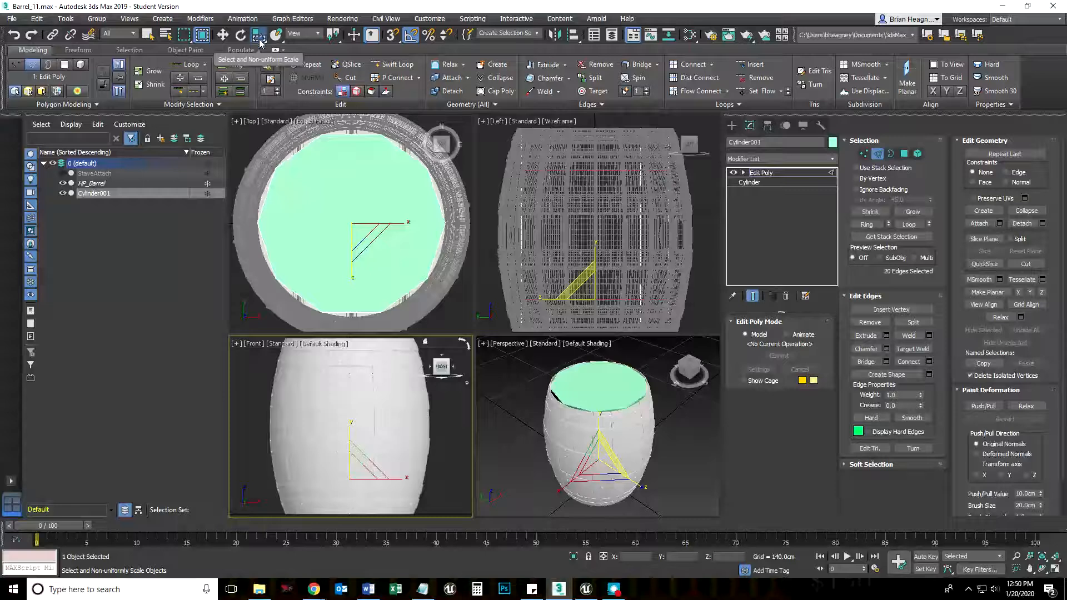
- Try scaling the two selected edge loops outward in the perspective view and along one axis in the left view, undoing each attempt
{"action": "right_click", "coordinate": [496, 359]}
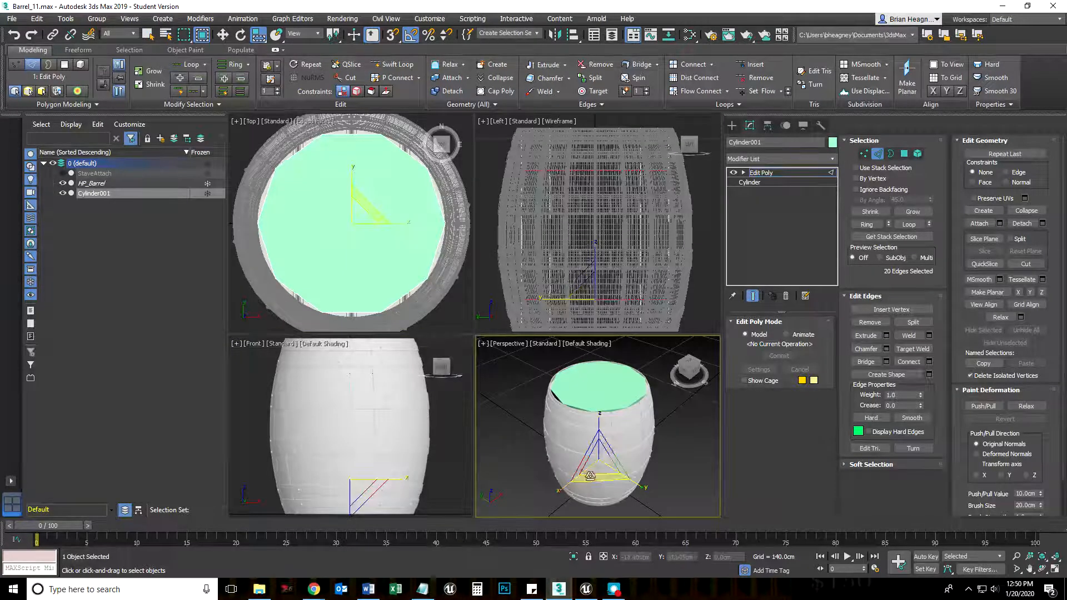
{"action": "left_click", "coordinate": [259, 40]}
{"action": "left_click_drag", "start_coordinate": [597, 476], "coordinate": [620, 487]}
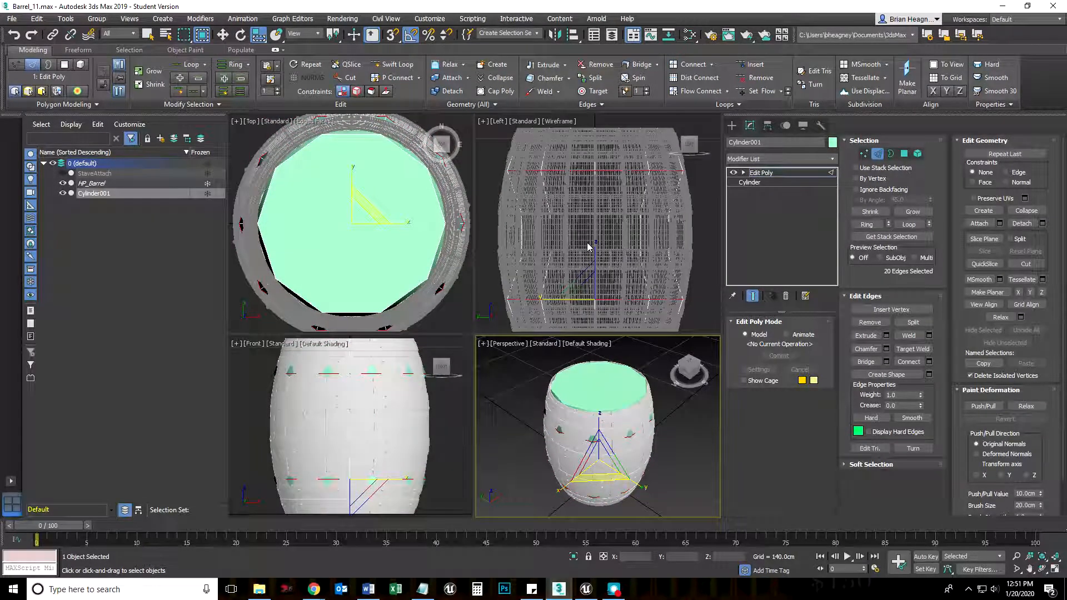
{"action": "right_click", "coordinate": [599, 257]}
{"action": "key", "text": "ctrl+z"}
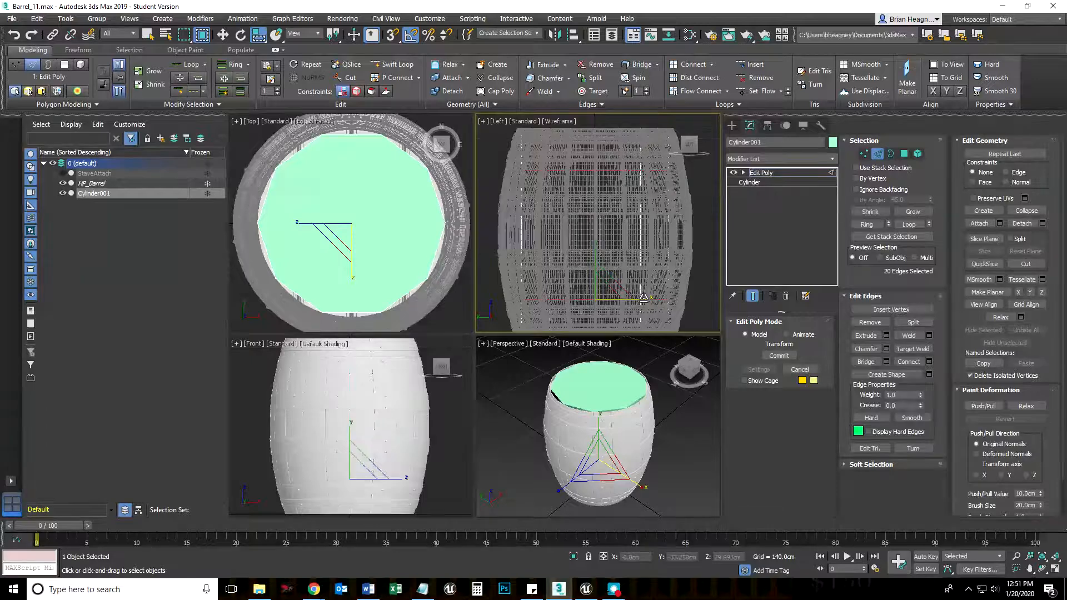
{"action": "left_click_drag", "start_coordinate": [643, 299], "coordinate": [662, 300]}
{"action": "key", "text": "ctrl+z"}
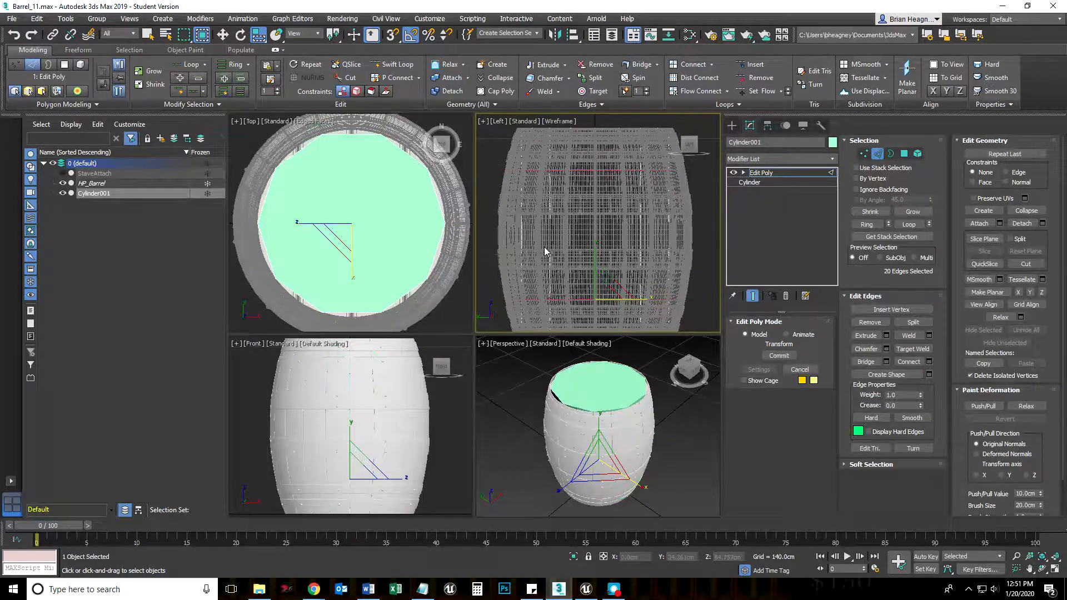
- Isolate the cylinder again and display the left viewport in default shading
{"action": "right_click", "coordinate": [542, 240]}
{"action": "left_click", "coordinate": [570, 143]}
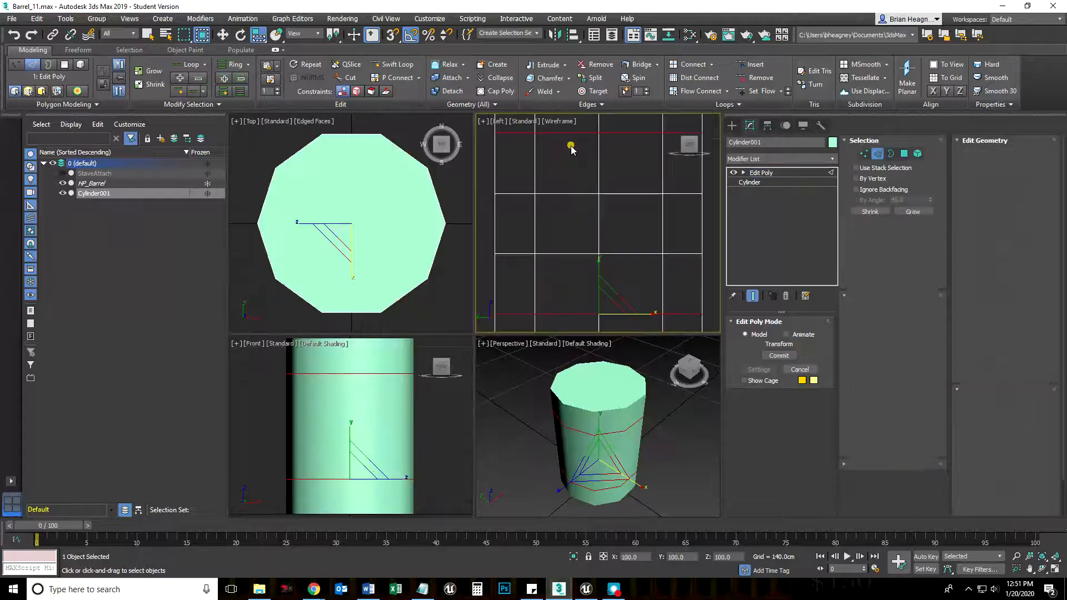
{"action": "scroll", "coordinate": [552, 235], "scroll_direction": "down", "scroll_amount": 5}
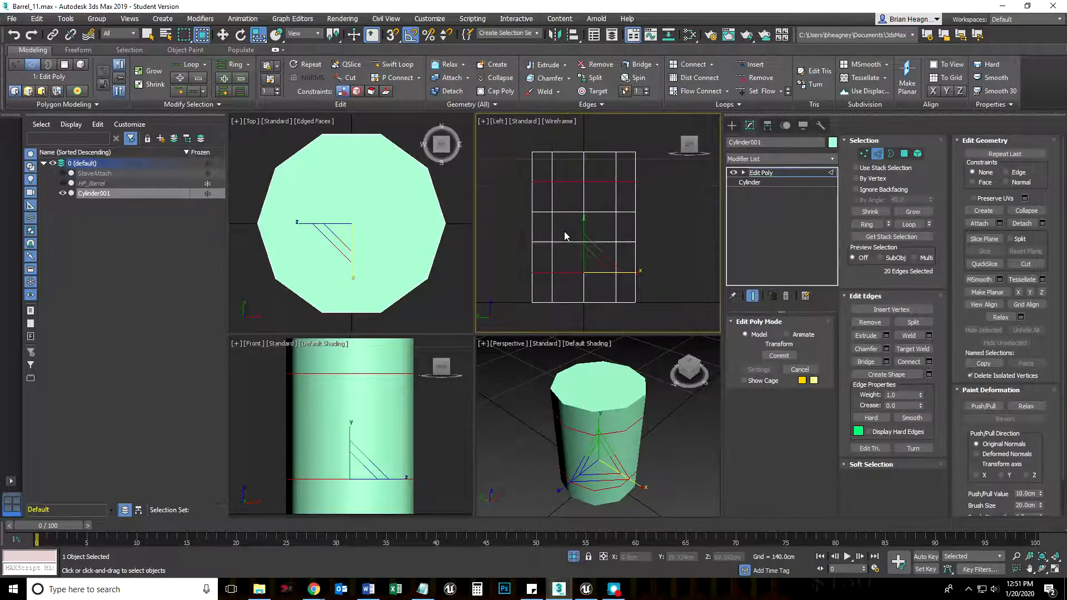
{"action": "key", "text": "F3"}
{"action": "middle_click_drag", "start_coordinate": [565, 231], "coordinate": [563, 238]}
- Try scaling the two edge loops in the perspective view and along the horizontal axis in the left view, and undo the changes
{"action": "left_click", "coordinate": [594, 482]}
{"action": "left_click_drag", "start_coordinate": [595, 481], "coordinate": [602, 491]}
{"action": "key", "text": "ctrl+z"}
{"action": "middle_click_drag", "start_coordinate": [590, 248], "coordinate": [581, 228]}
{"action": "left_click_drag", "start_coordinate": [633, 244], "coordinate": [600, 252]}
{"action": "left_click_drag", "start_coordinate": [660, 252], "coordinate": [669, 276]}
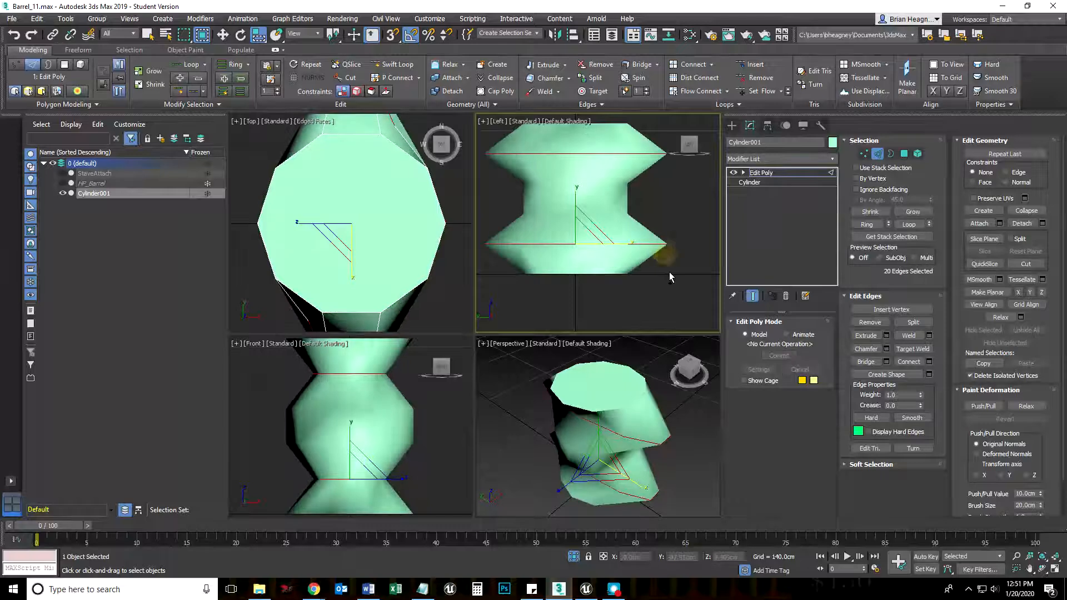
{"action": "key", "text": "ctrl+z"}
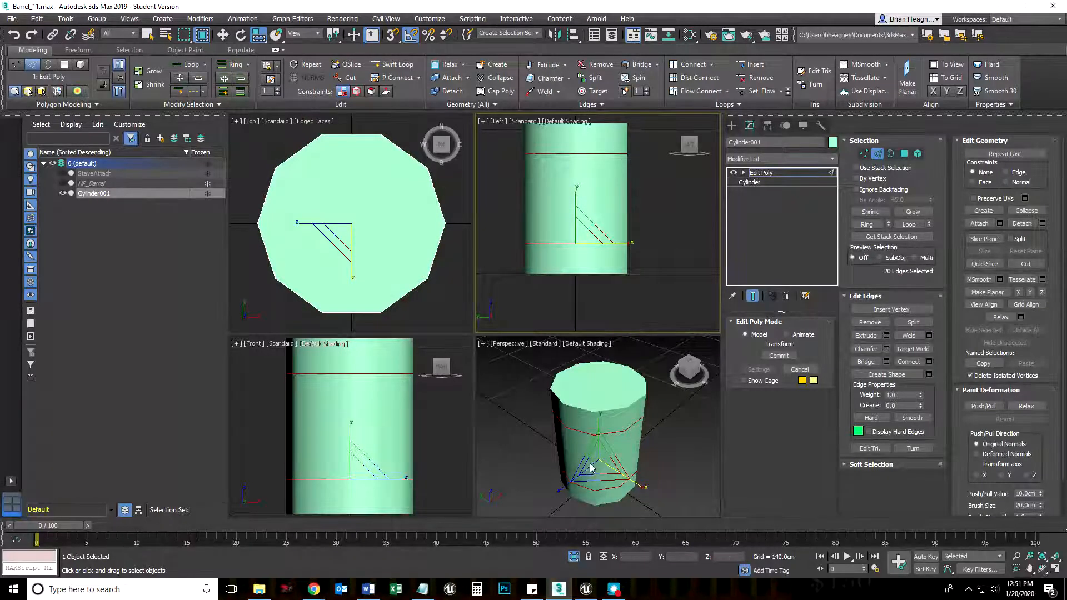
- Try enlarging the two edge loops equally in X and Y in the perspective view, and undo the scaling
{"action": "middle_click_drag", "start_coordinate": [601, 465], "coordinate": [582, 450]}
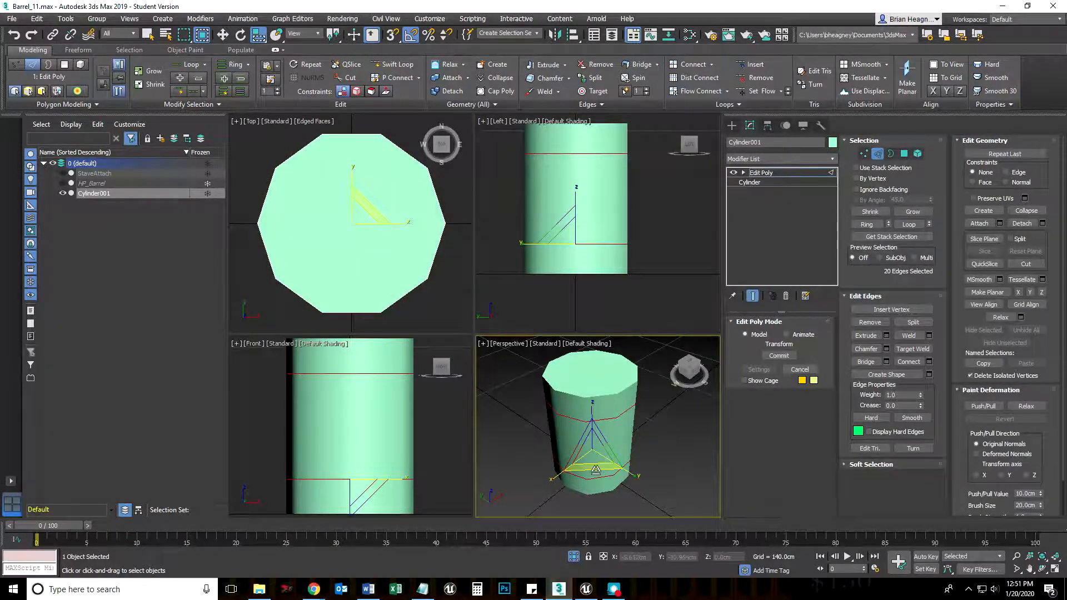
{"action": "left_click_drag", "start_coordinate": [596, 470], "coordinate": [592, 489]}
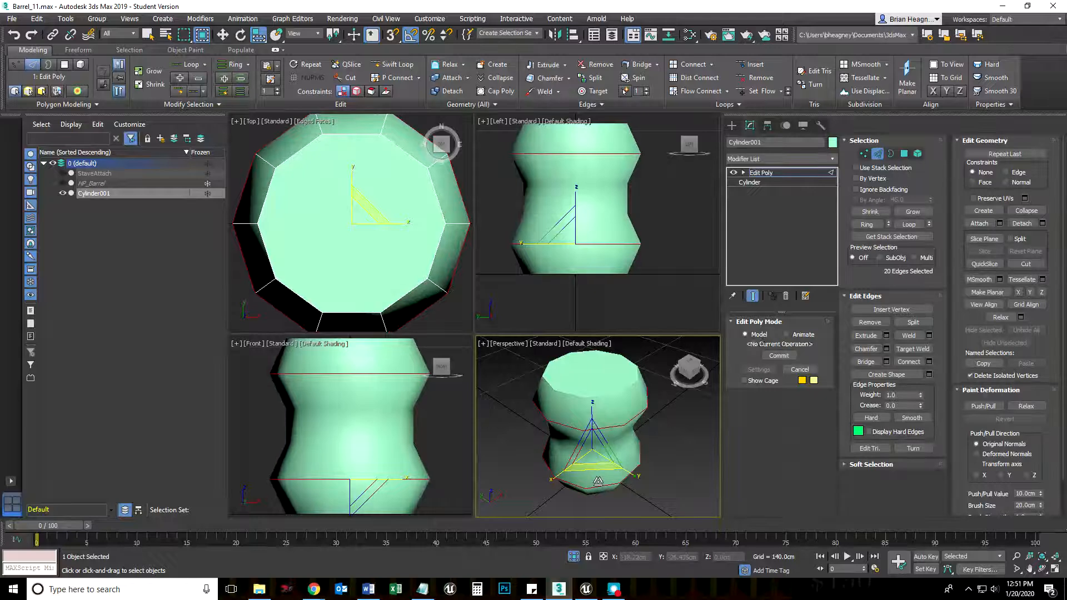
{"action": "key", "text": "ctrl+z"}
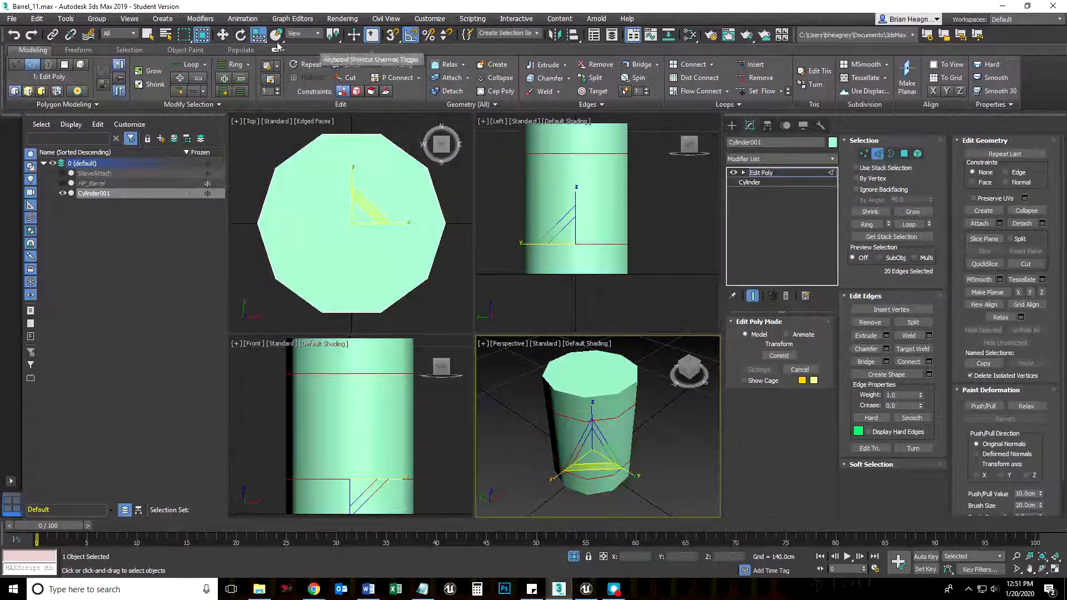
- Switch the scale type to uniform and end the isolation to bring back the high-poly reference barrel
{"action": "left_click_drag", "start_coordinate": [259, 35], "coordinate": [259, 57]}
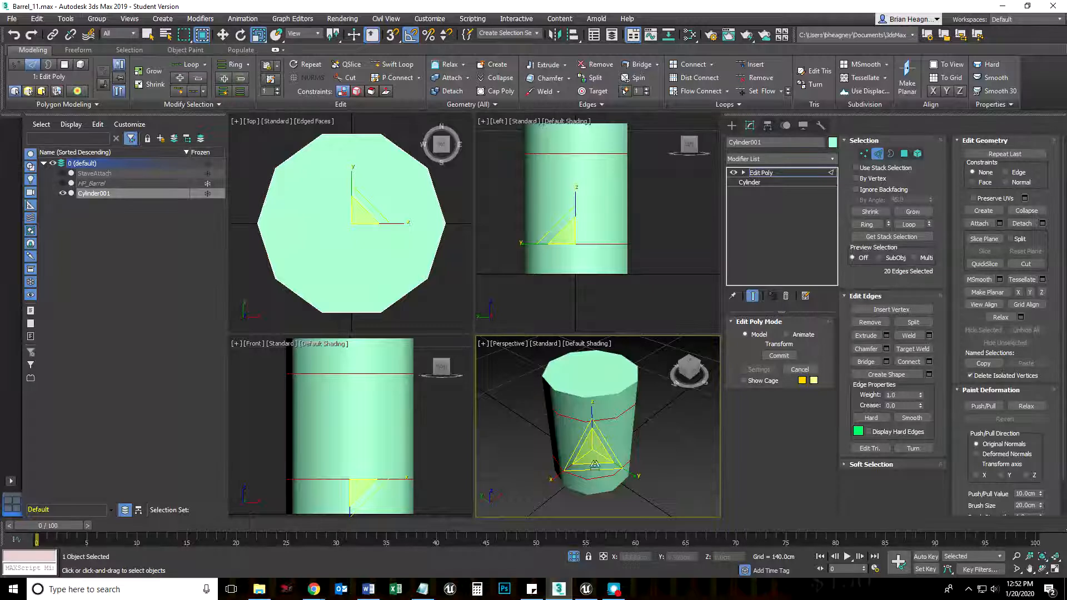
{"action": "left_click_drag", "start_coordinate": [259, 36], "coordinate": [260, 51]}
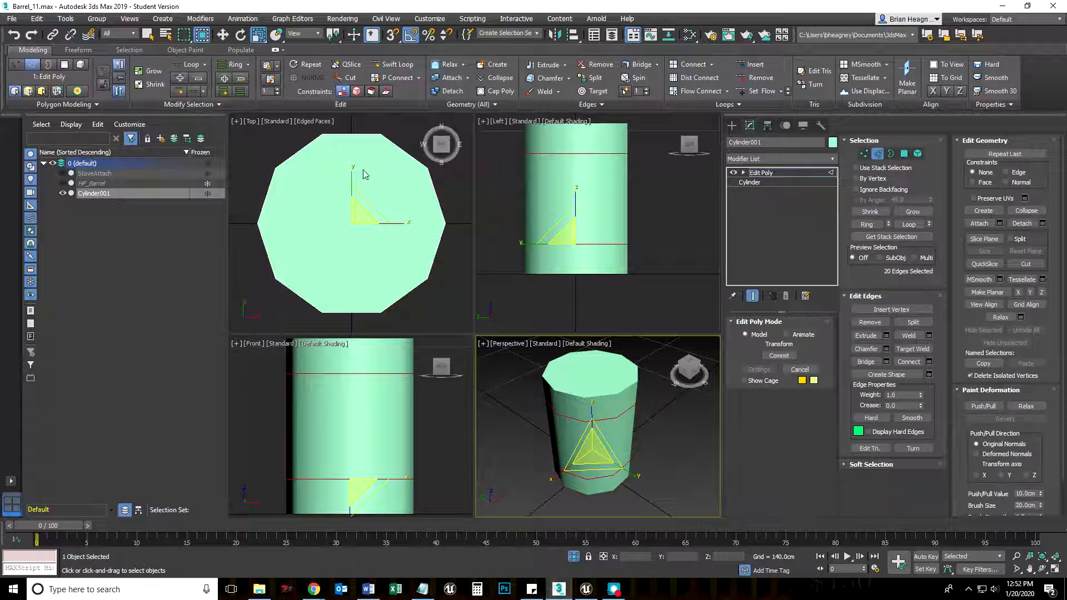
{"action": "middle_click_drag", "start_coordinate": [512, 433], "coordinate": [501, 436], "text": "alt"}
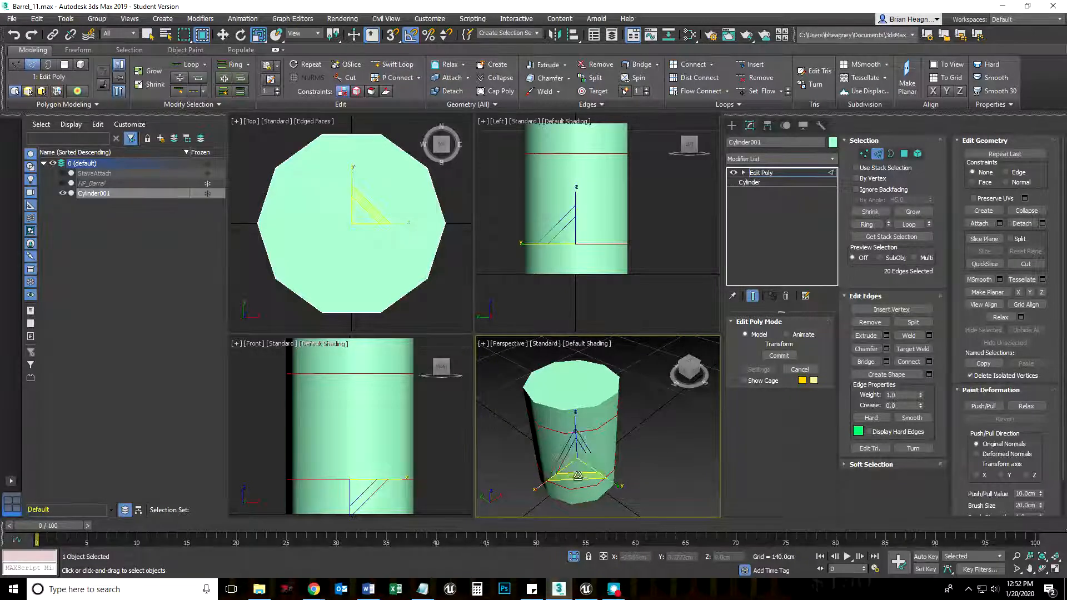
{"action": "right_click", "coordinate": [521, 293]}
{"action": "right_click", "coordinate": [521, 292]}
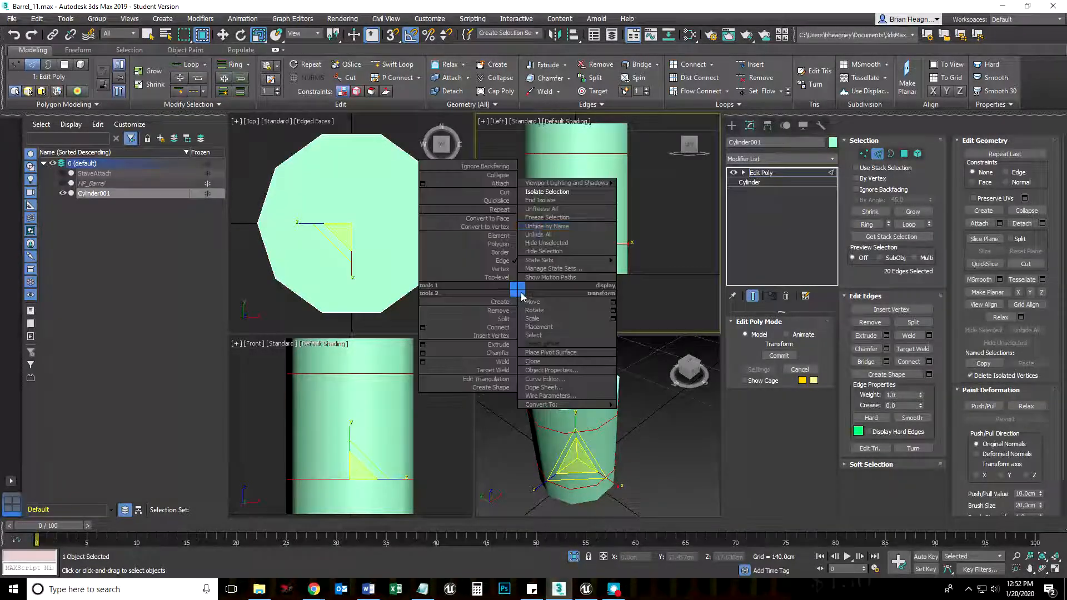
{"action": "left_click", "coordinate": [542, 201]}
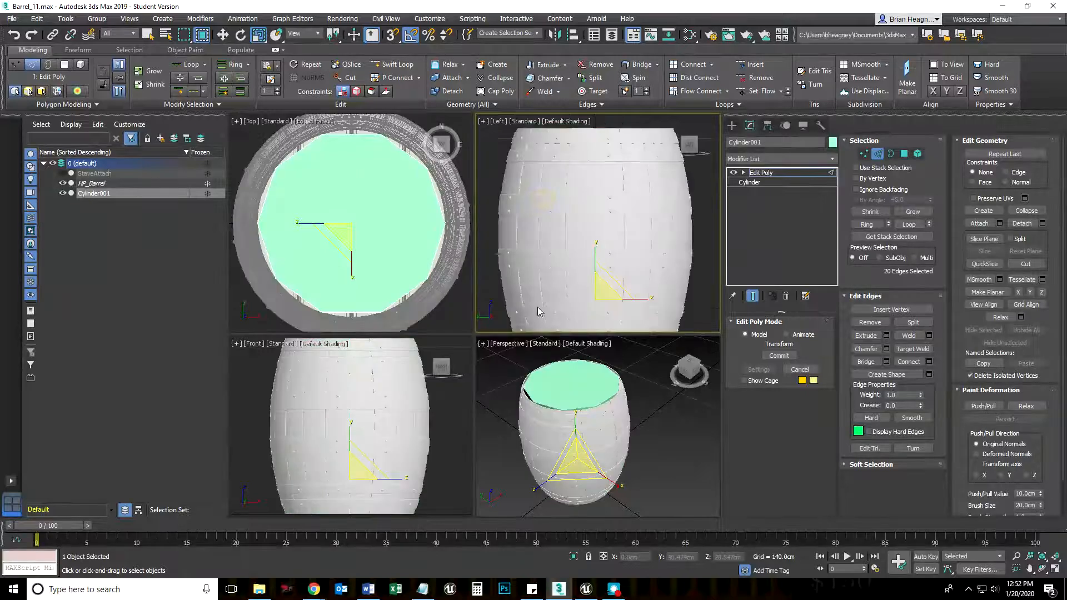
- Display the left, top and front viewports in wireframe and frame the barrel in the front view
{"action": "key", "text": "F3"}
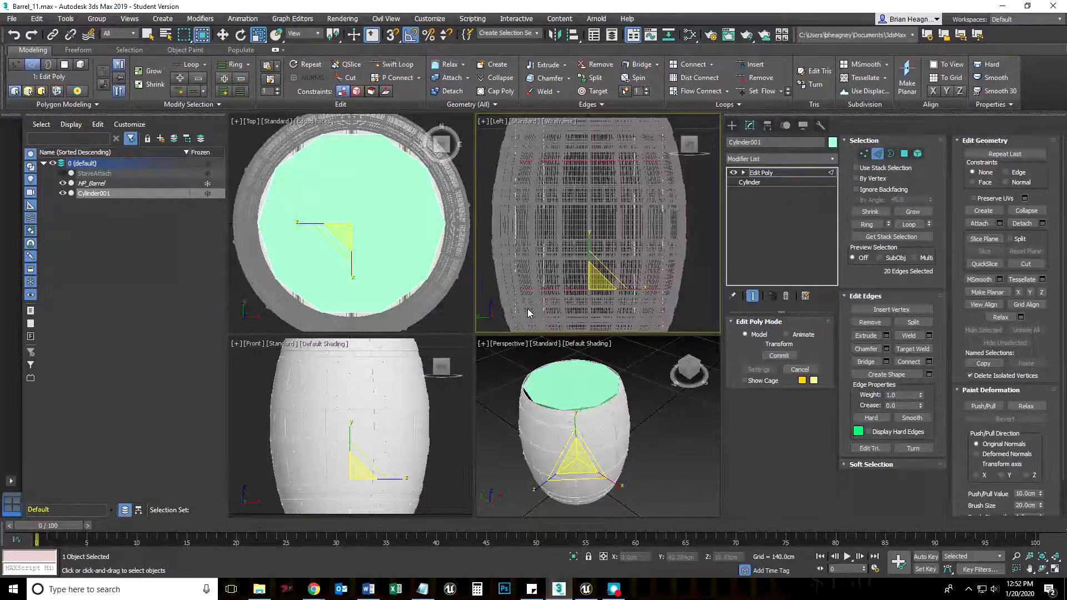
{"action": "right_click", "coordinate": [405, 258]}
{"action": "key", "text": "F3"}
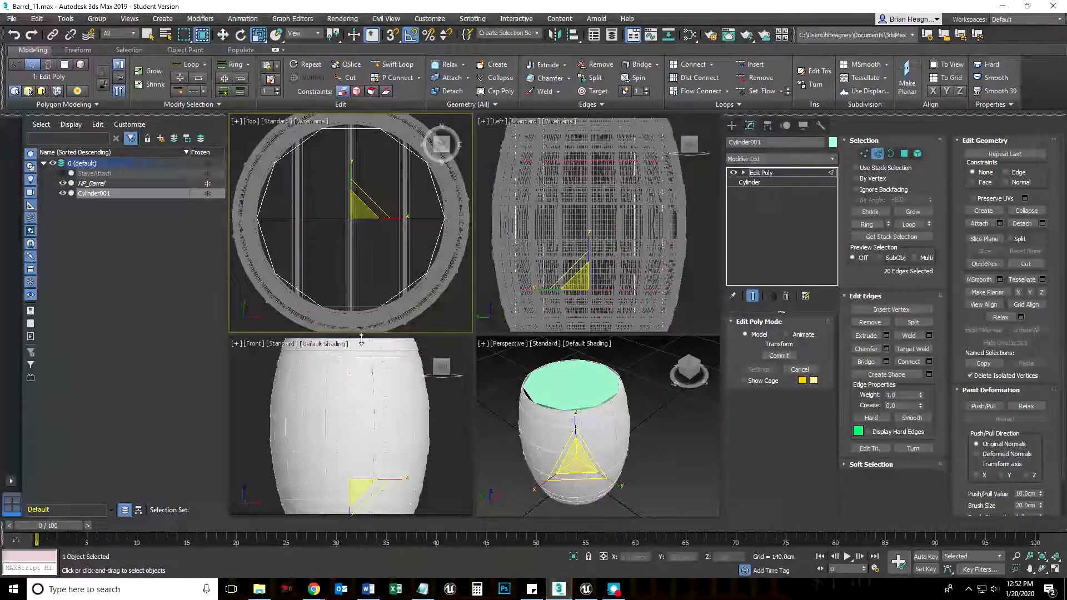
{"action": "right_click", "coordinate": [341, 421]}
{"action": "key", "text": "F3"}
{"action": "middle_click_drag", "start_coordinate": [345, 436], "coordinate": [330, 466]}
- Scale the two selected edge loops outward in the XY plane until they follow the side profile of the reference barrel
{"action": "right_click", "coordinate": [561, 492]}
{"action": "left_click_drag", "start_coordinate": [572, 481], "coordinate": [570, 489]}
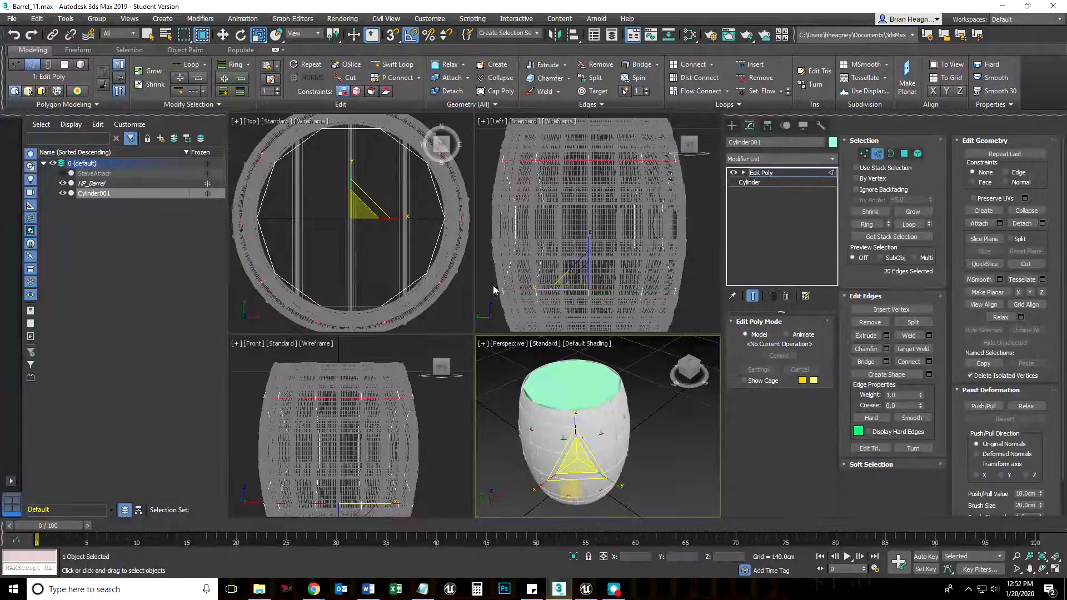
{"action": "middle_click_drag", "start_coordinate": [508, 184], "coordinate": [532, 250]}
{"action": "scroll", "coordinate": [533, 226], "scroll_direction": "up", "scroll_amount": 5}
{"action": "scroll", "coordinate": [533, 226], "scroll_direction": "up", "scroll_amount": 3}
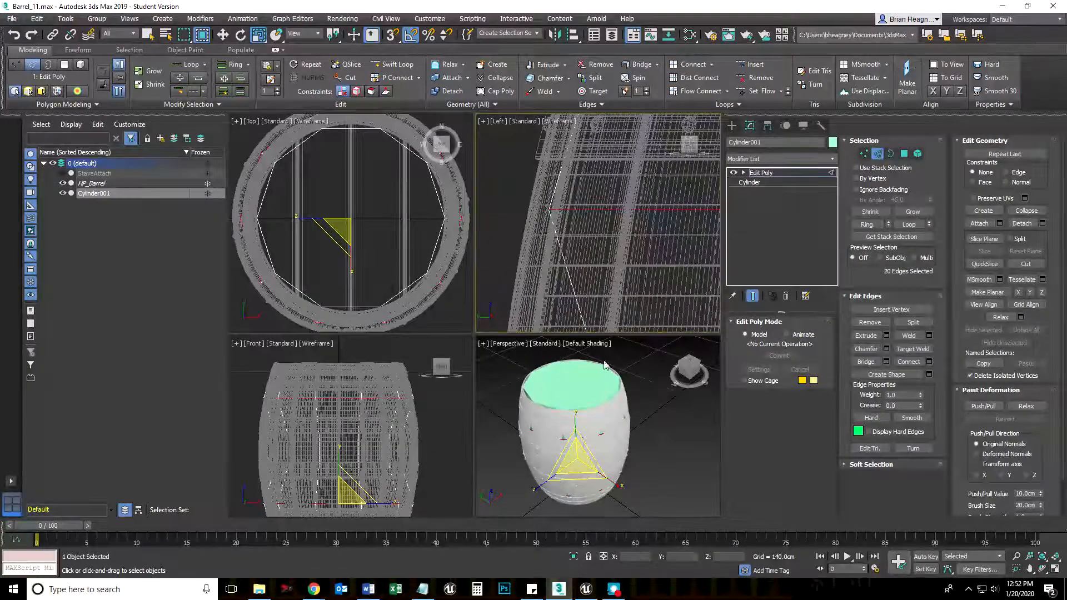
{"action": "right_click", "coordinate": [582, 481]}
{"action": "left_click_drag", "start_coordinate": [576, 478], "coordinate": [570, 482]}
{"action": "mouse_move", "coordinate": [567, 233]}
{"action": "middle_mouse_down"}
{"action": "mouse_move", "coordinate": [580, 265]}
{"action": "mouse_move", "coordinate": [557, 319]}
{"action": "mouse_move", "coordinate": [591, 222]}
{"action": "mouse_move", "coordinate": [562, 305]}
{"action": "mouse_move", "coordinate": [558, 289]}
{"action": "mouse_move", "coordinate": [510, 288]}
{"action": "mouse_move", "coordinate": [560, 270]}
{"action": "mouse_move", "coordinate": [562, 223]}
{"action": "middle_mouse_up"}
{"action": "scroll", "coordinate": [610, 304], "scroll_direction": "down", "scroll_amount": 3}
{"action": "scroll", "coordinate": [554, 245], "scroll_direction": "up", "scroll_amount": 5}
- In the left view, select the cylinder's two central horizontal edge loops together with the vertical edges between them
{"action": "left_click_drag", "start_coordinate": [506, 177], "coordinate": [638, 240]}
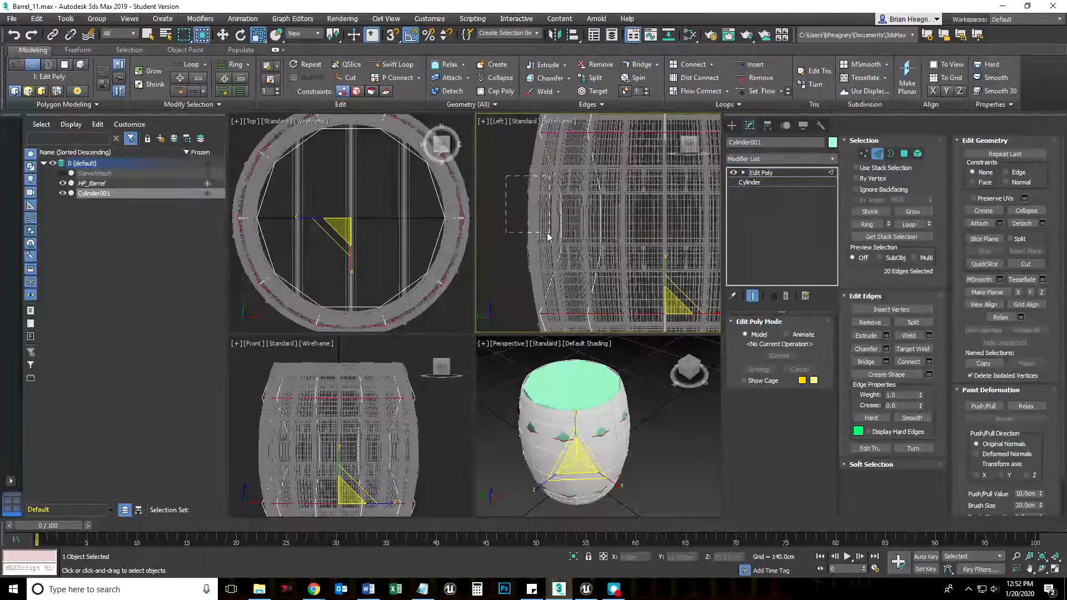
{"action": "left_click_drag", "start_coordinate": [568, 242], "coordinate": [568, 242]}
{"action": "scroll", "coordinate": [519, 232], "scroll_direction": "down", "scroll_amount": 4}
{"action": "left_click_drag", "start_coordinate": [539, 199], "coordinate": [705, 252]}
{"action": "right_click", "coordinate": [591, 470]}
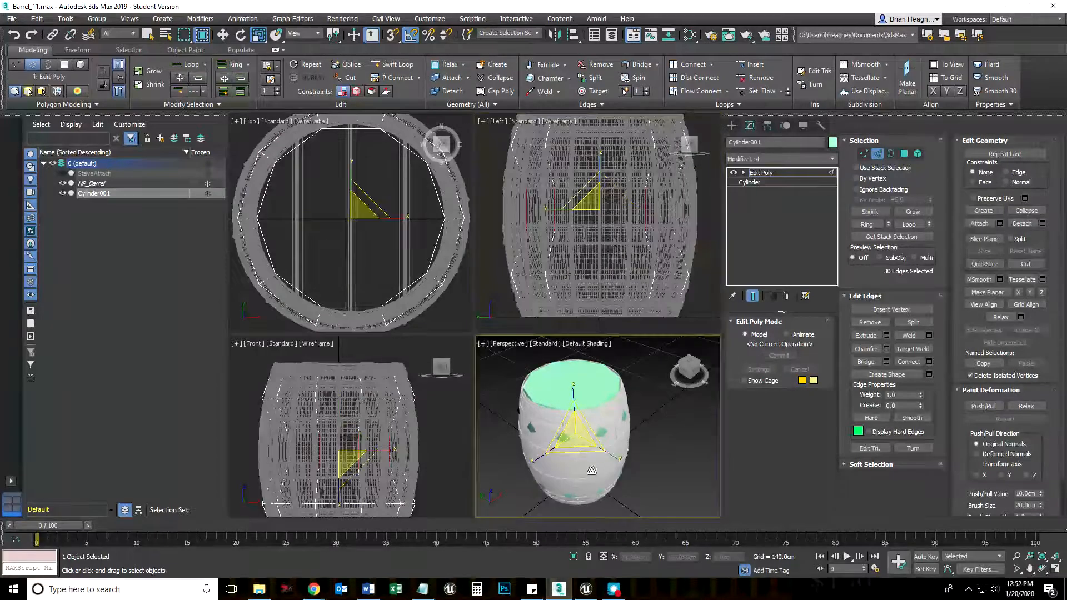
- Scale the selected central edge loops outward until they match the widest part of the reference barrel
{"action": "left_click_drag", "start_coordinate": [592, 471], "coordinate": [570, 463]}
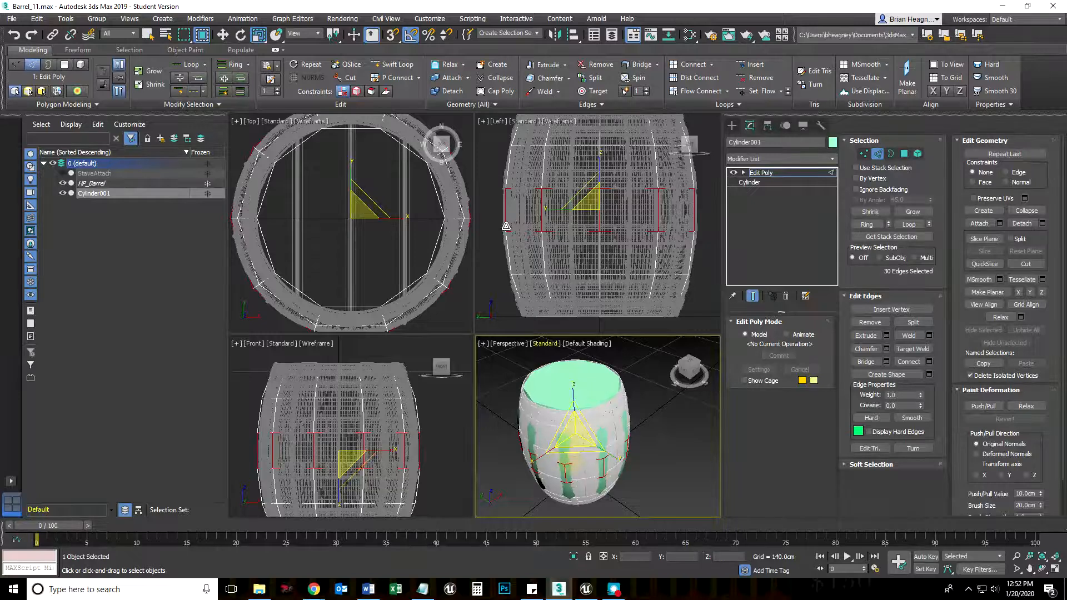
{"action": "scroll", "coordinate": [570, 241], "scroll_direction": "up", "scroll_amount": 6}
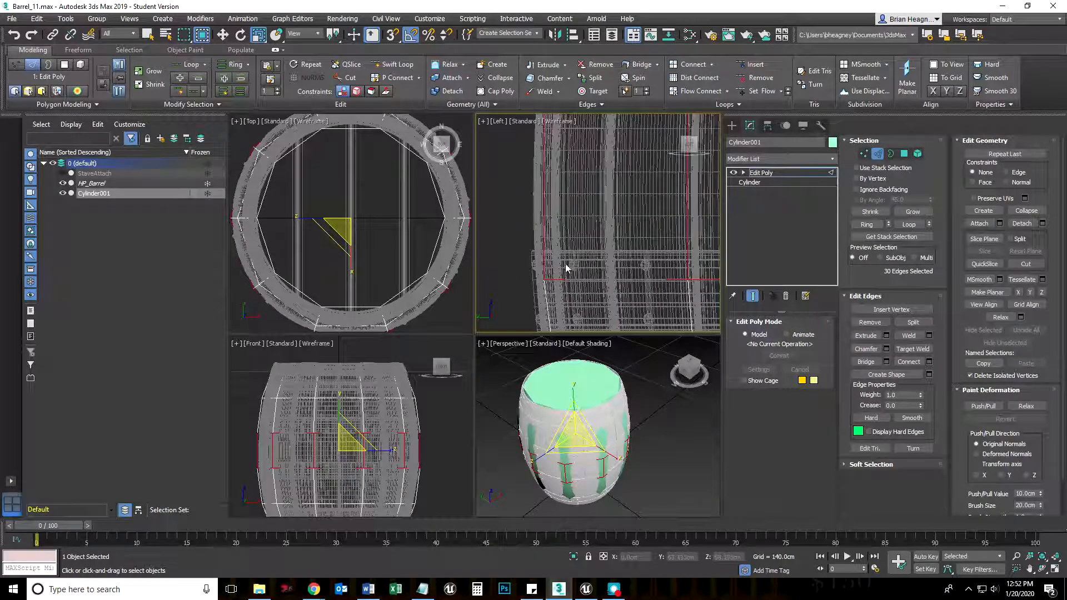
{"action": "scroll", "coordinate": [393, 274], "scroll_direction": "up", "scroll_amount": 3}
{"action": "middle_click_drag", "start_coordinate": [393, 274], "coordinate": [337, 291]}
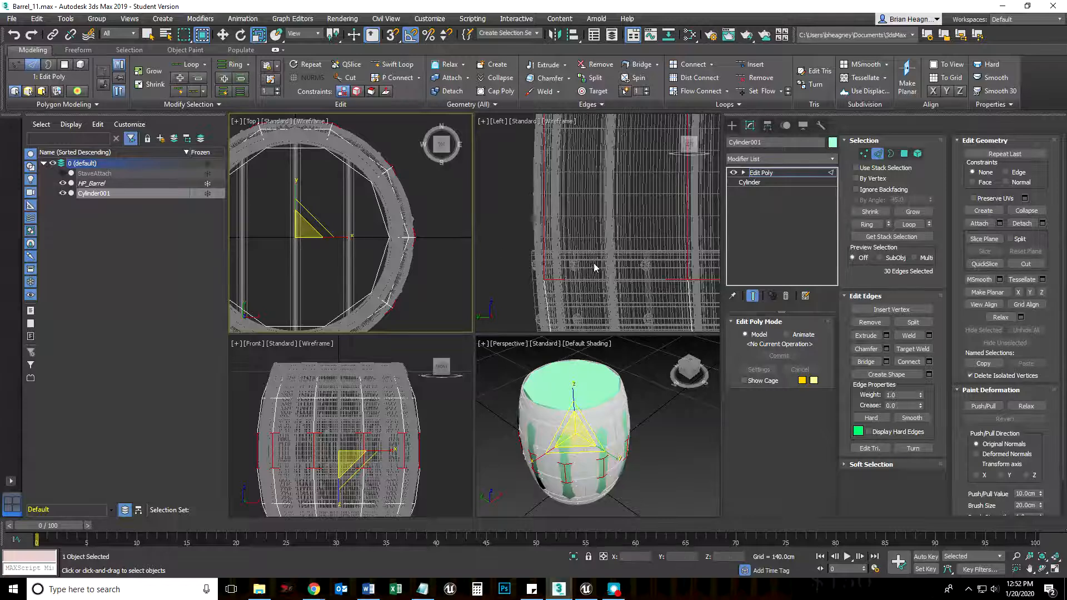
{"action": "scroll", "coordinate": [594, 267], "scroll_direction": "down", "scroll_amount": 5}
{"action": "middle_click_drag", "start_coordinate": [568, 287], "coordinate": [554, 229]}
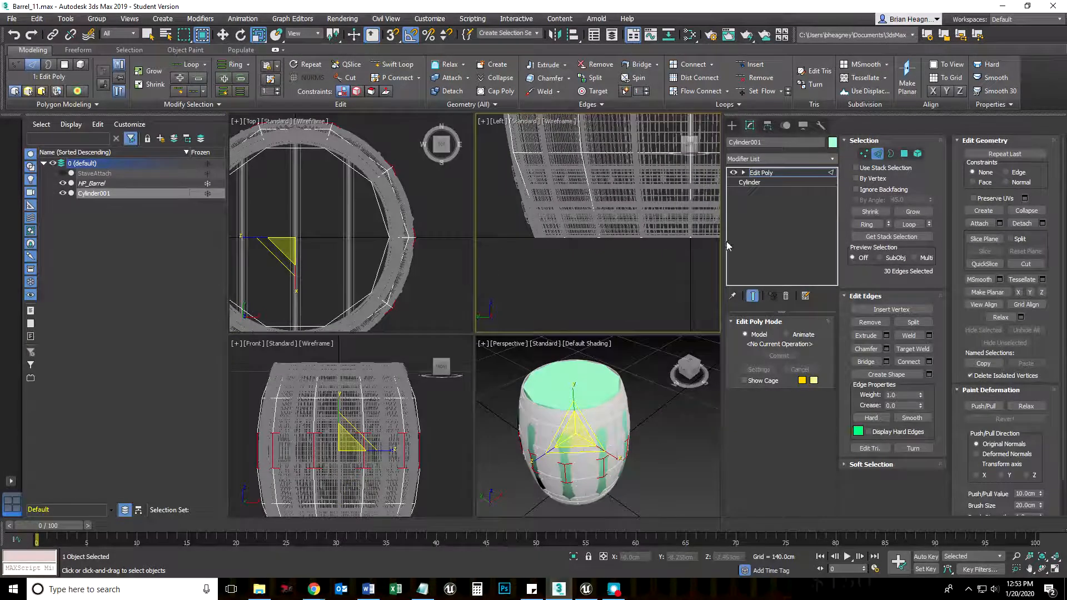
- Select the cylinder's top cap polygon and scale it in the horizontal plane toward the reference barrel's upper rim
{"action": "left_click", "coordinate": [904, 154]}
{"action": "scroll", "coordinate": [610, 223], "scroll_direction": "down", "scroll_amount": 3}
{"action": "scroll", "coordinate": [610, 223], "scroll_direction": "down", "scroll_amount": 2}
{"action": "middle_click_drag", "start_coordinate": [611, 223], "coordinate": [585, 294]}
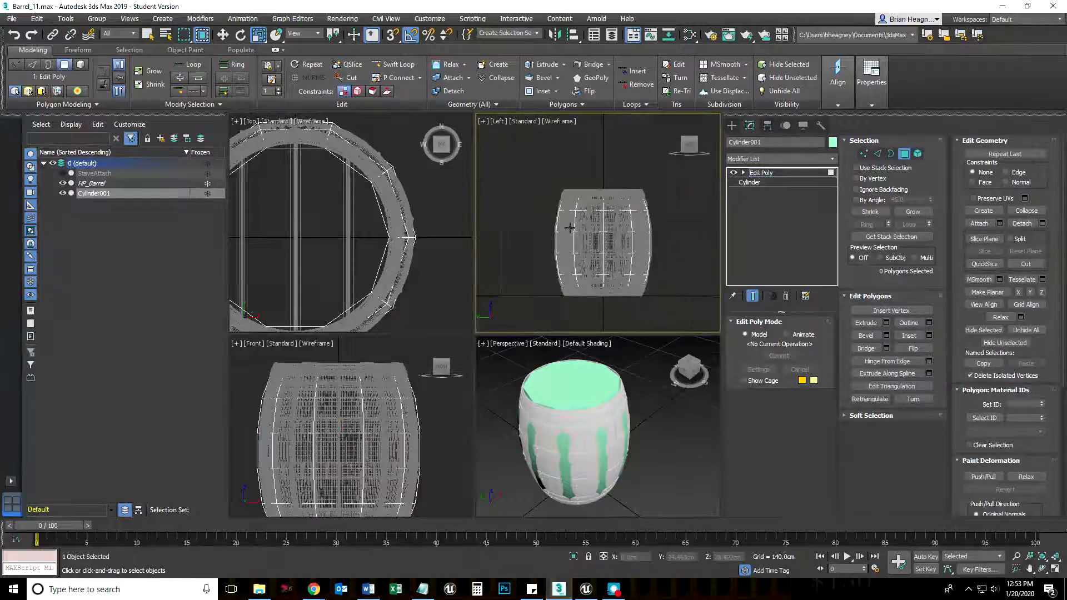
{"action": "scroll", "coordinate": [561, 188], "scroll_direction": "up", "scroll_amount": 6}
{"action": "left_click_drag", "start_coordinate": [794, 213], "coordinate": [793, 213]}
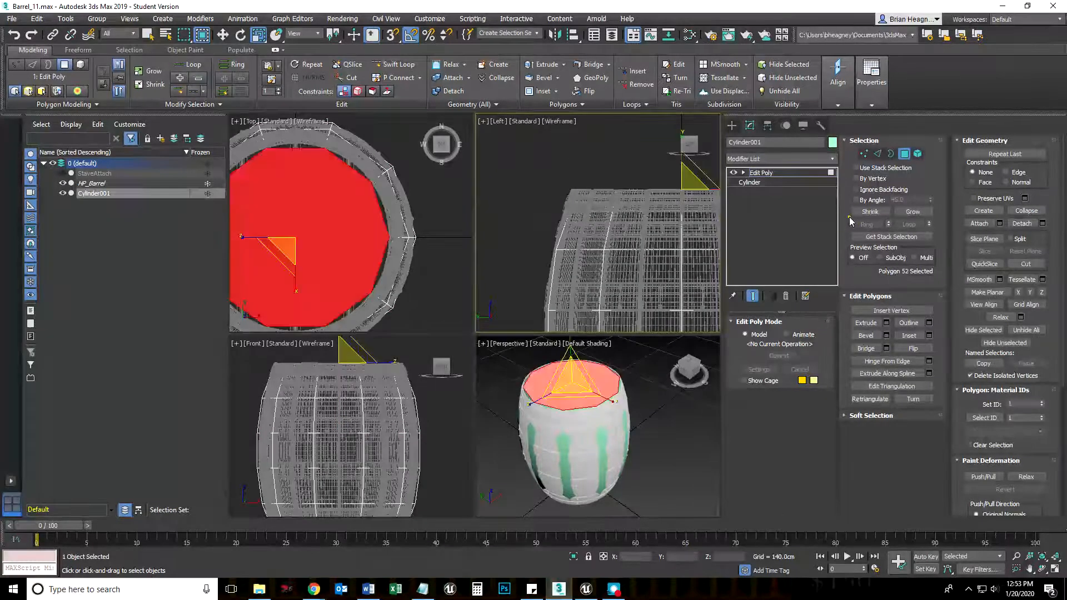
{"action": "scroll", "coordinate": [602, 226], "scroll_direction": "down", "scroll_amount": 2}
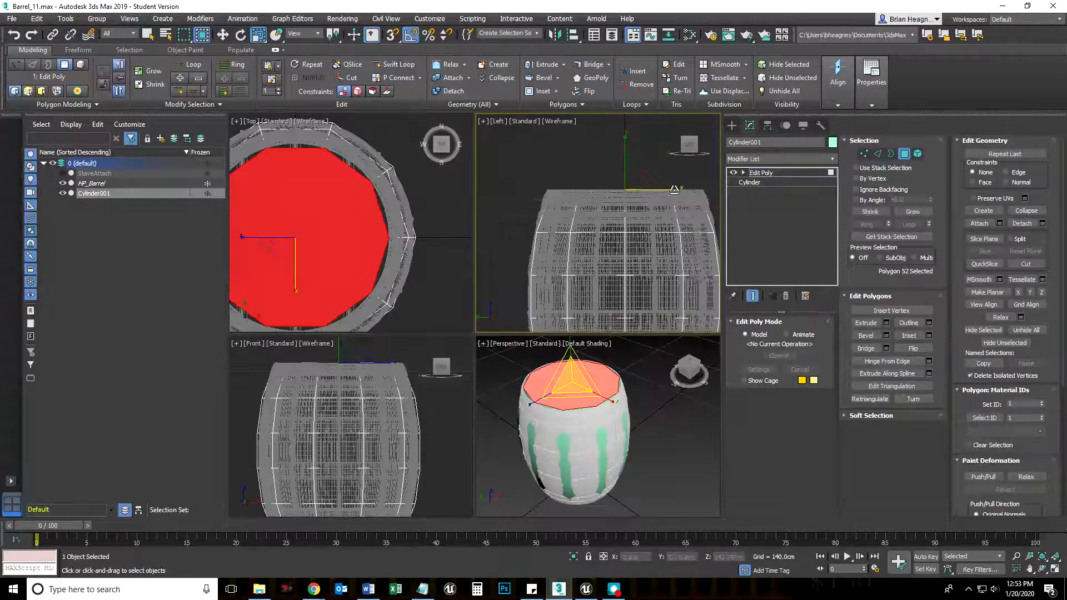
{"action": "right_click", "coordinate": [567, 473]}
{"action": "scroll", "coordinate": [532, 196], "scroll_direction": "up", "scroll_amount": 6}
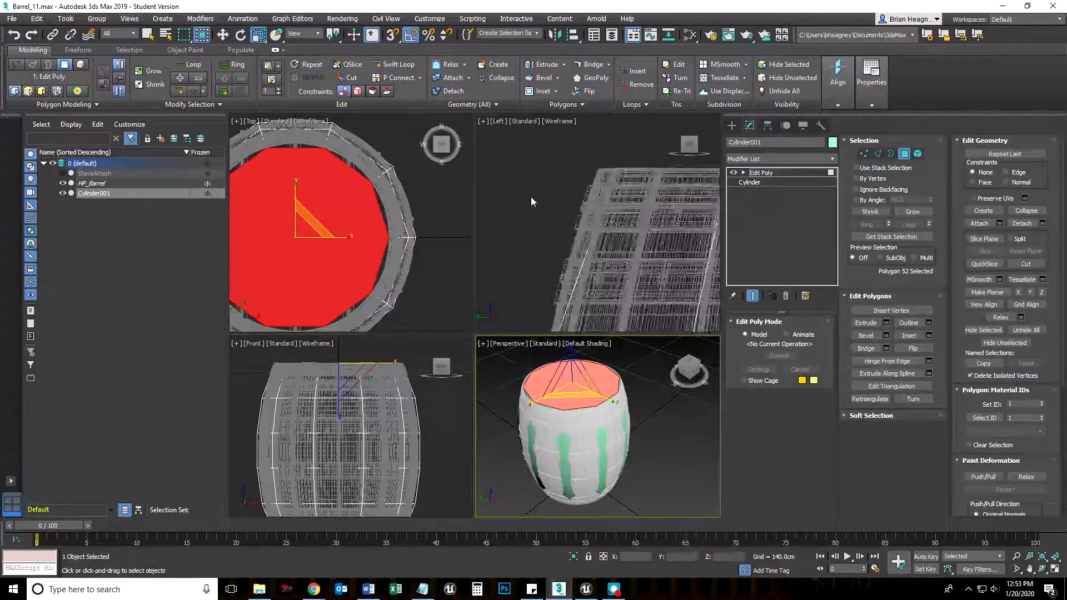
{"action": "right_click", "coordinate": [565, 477]}
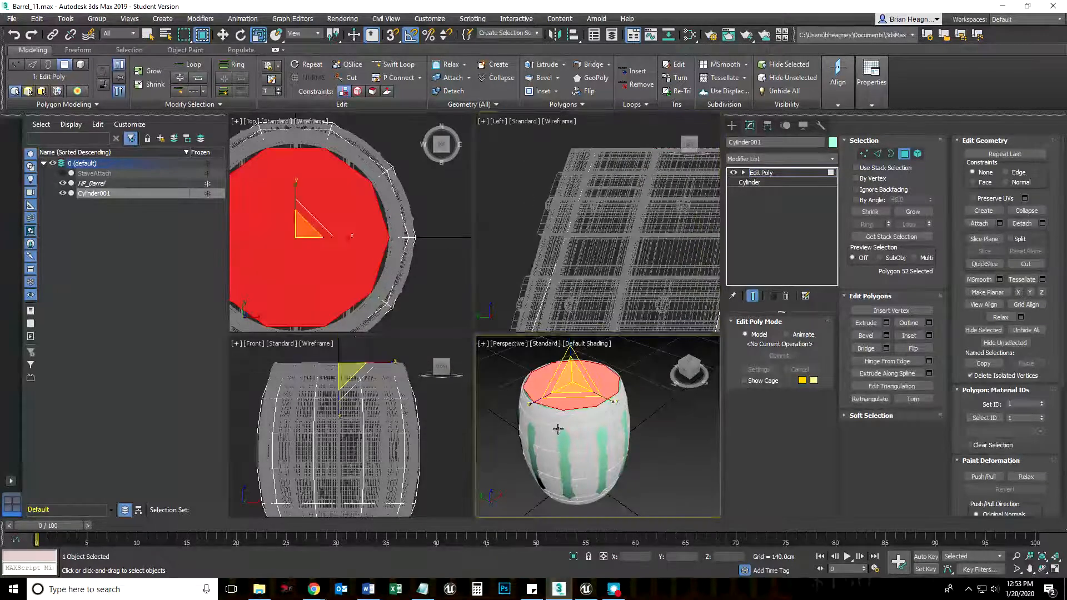
{"action": "left_click_drag", "start_coordinate": [568, 395], "coordinate": [563, 395]}
- Add the bottom cap polygon to the selection and scale both caps in the horizontal plane to match the reference barrel's ends
{"action": "mouse_move", "coordinate": [579, 203]}
{"action": "middle_mouse_down"}
{"action": "mouse_move", "coordinate": [579, 305]}
{"action": "mouse_move", "coordinate": [581, 222]}
{"action": "mouse_move", "coordinate": [567, 220]}
{"action": "middle_mouse_up"}
{"action": "scroll", "coordinate": [494, 263], "scroll_direction": "down", "scroll_amount": 3}
{"action": "middle_click_drag", "start_coordinate": [518, 254], "coordinate": [531, 194]}
{"action": "left_click_drag", "start_coordinate": [516, 244], "coordinate": [607, 267], "text": "ctrl"}
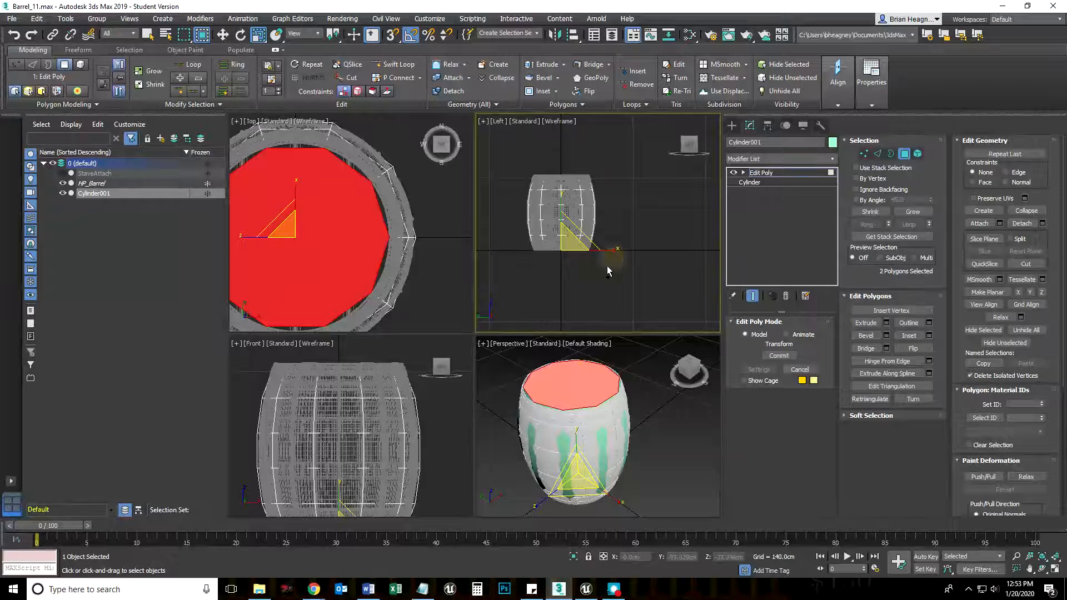
{"action": "right_click", "coordinate": [561, 439]}
{"action": "scroll", "coordinate": [538, 282], "scroll_direction": "up", "scroll_amount": 10}
{"action": "middle_click_drag", "start_coordinate": [614, 268], "coordinate": [642, 321]}
{"action": "right_click", "coordinate": [637, 419]}
{"action": "left_click_drag", "start_coordinate": [582, 494], "coordinate": [585, 496]}
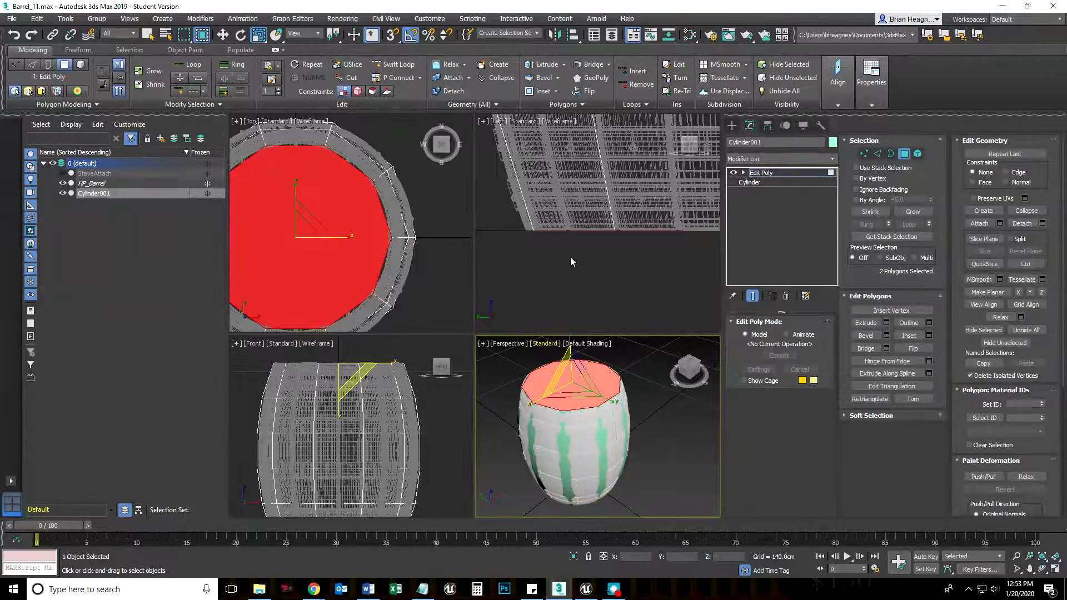
- Leave polygon editing and toggle the Edit Poly modifier off and on to compare the shaped barrel with the base cylinder
{"action": "left_click", "coordinate": [905, 155]}
{"action": "scroll", "coordinate": [570, 261], "scroll_direction": "down", "scroll_amount": 6}
{"action": "middle_click_drag", "start_coordinate": [588, 189], "coordinate": [587, 215]}
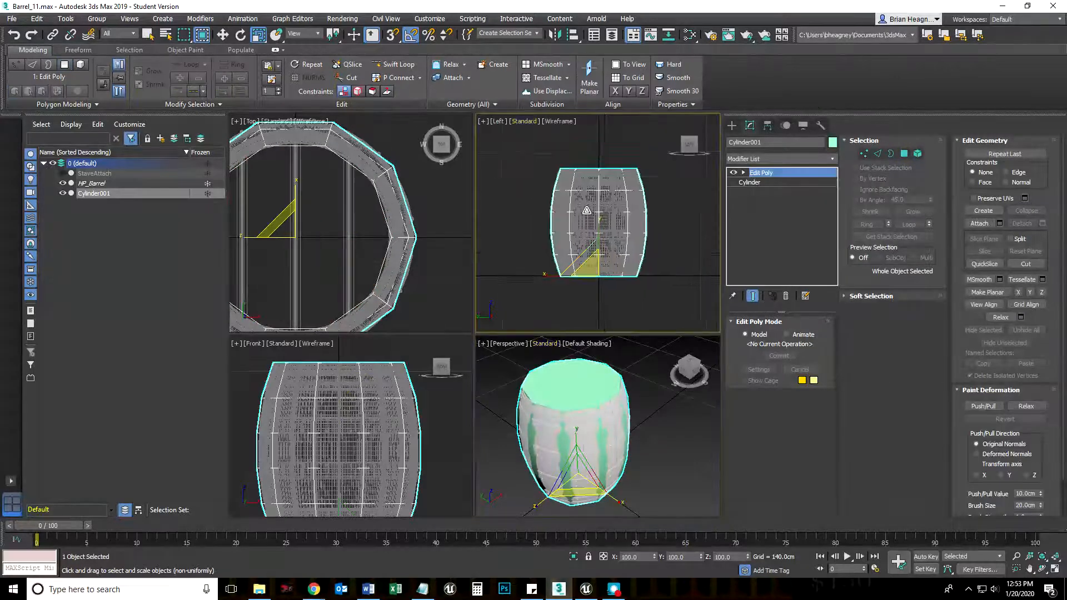
{"action": "scroll", "coordinate": [593, 213], "scroll_direction": "up", "scroll_amount": 2}
{"action": "left_click", "coordinate": [734, 173]}
{"action": "left_click", "coordinate": [734, 173]}
{"action": "left_click", "coordinate": [734, 173]}
{"action": "left_click", "coordinate": [735, 173]}
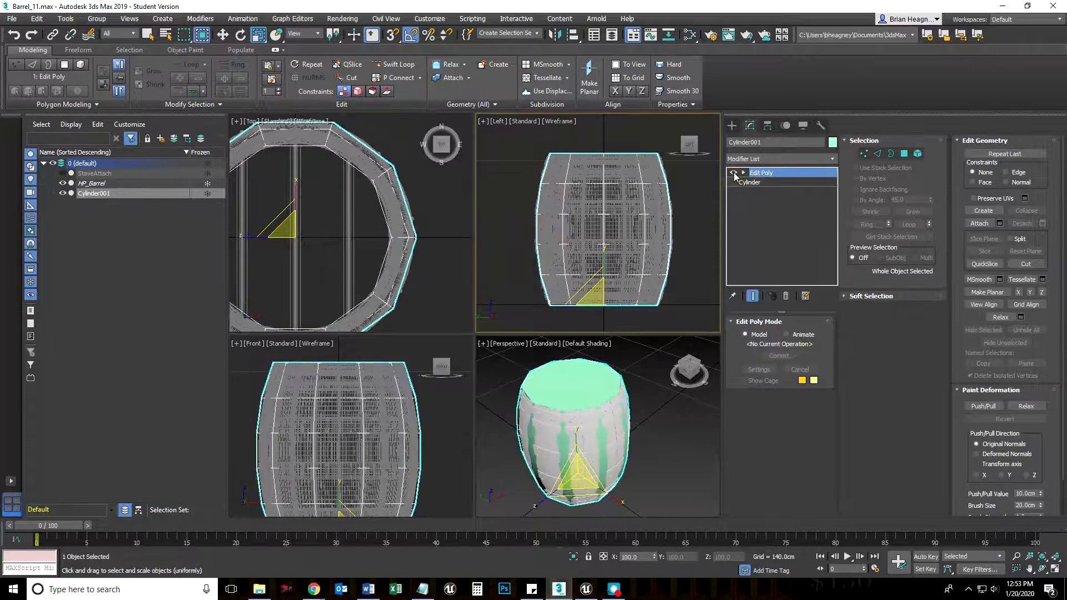
{"action": "left_click", "coordinate": [734, 173]}
{"action": "left_click", "coordinate": [734, 173]}
{"action": "left_click", "coordinate": [734, 173]}
{"action": "left_click", "coordinate": [734, 173]}
{"action": "left_click", "coordinate": [833, 160]}
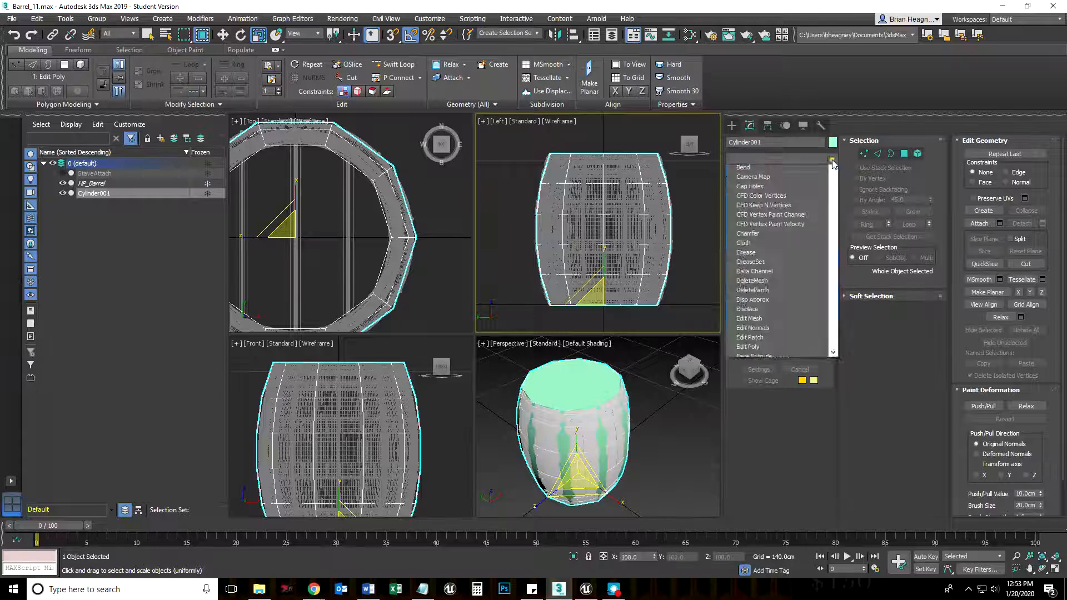
{"action": "scroll", "coordinate": [779, 401], "scroll_direction": "down", "scroll_amount": 3}
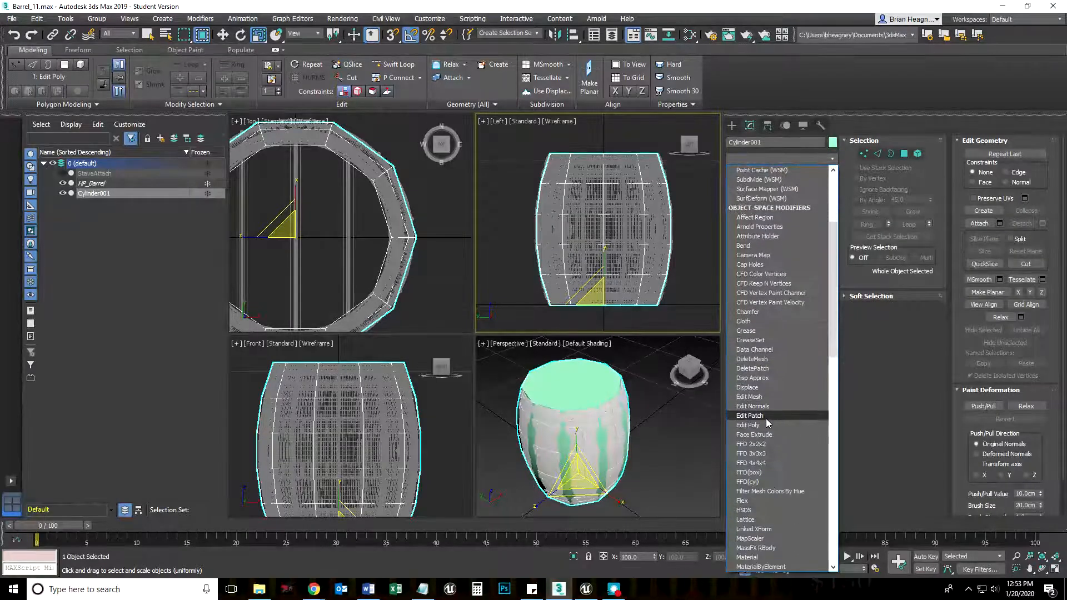
{"action": "left_click", "coordinate": [765, 417]}
{"action": "left_click", "coordinate": [786, 295]}
- Add a second Edit Poly modifier on top of the cylinder's modifier stack
{"action": "left_click", "coordinate": [833, 159]}
{"action": "scroll", "coordinate": [776, 474], "scroll_direction": "down", "scroll_amount": 3}
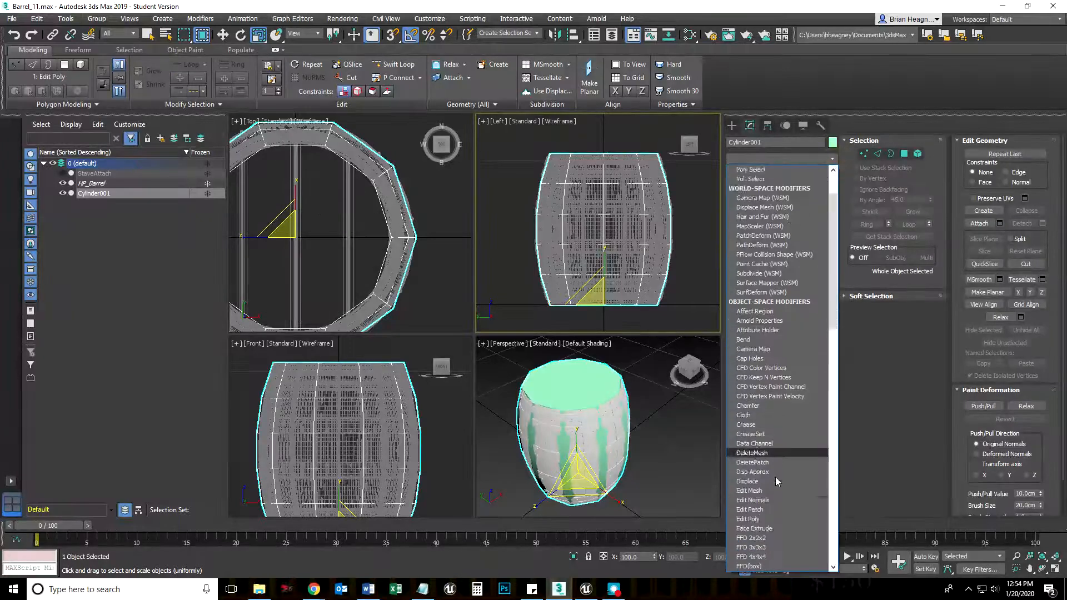
{"action": "left_click", "coordinate": [775, 482]}
- At polygon level of the new Edit Poly, clear the selection and select only the barrel's top and bottom cap polygons
{"action": "middle_click_drag", "start_coordinate": [578, 231], "coordinate": [594, 267], "text": "alt"}
{"action": "right_click", "coordinate": [574, 397]}
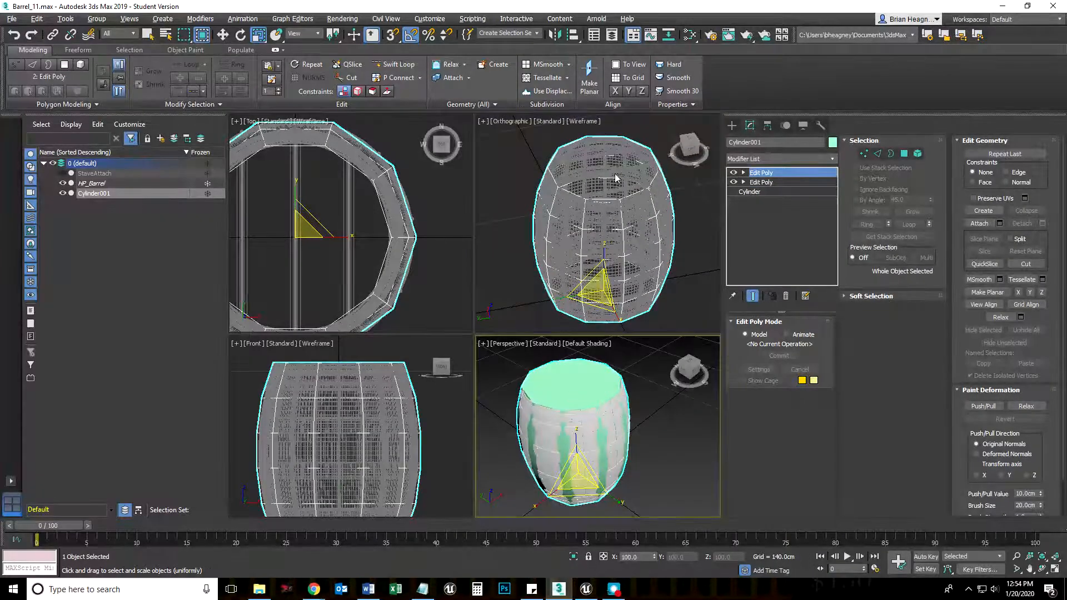
{"action": "left_click", "coordinate": [905, 154]}
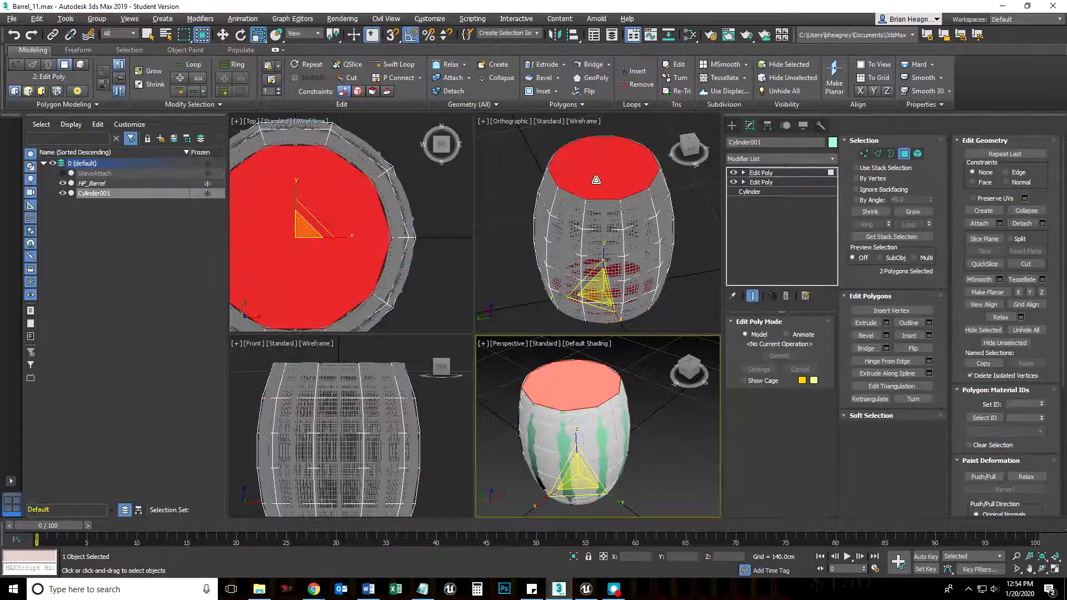
{"action": "right_click", "coordinate": [688, 195]}
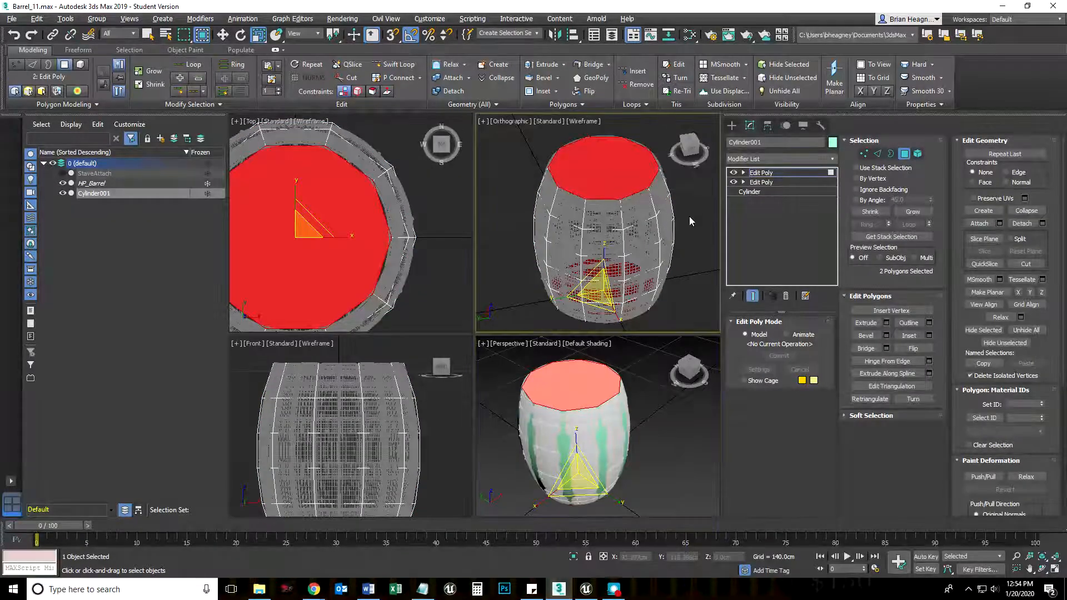
{"action": "left_click", "coordinate": [690, 218]}
{"action": "key", "text": "q"}
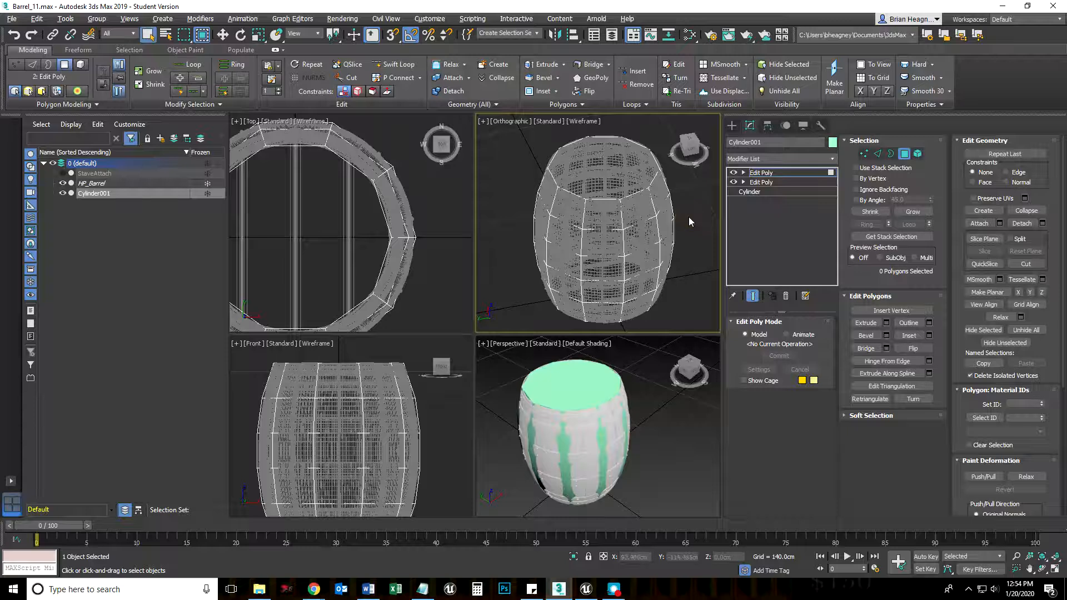
{"action": "left_click", "coordinate": [607, 173]}
{"action": "middle_click_drag", "start_coordinate": [623, 250], "coordinate": [618, 206], "text": "alt"}
{"action": "left_click", "coordinate": [617, 260], "text": "ctrl"}
{"action": "middle_click_drag", "start_coordinate": [617, 260], "coordinate": [619, 245], "text": "alt"}
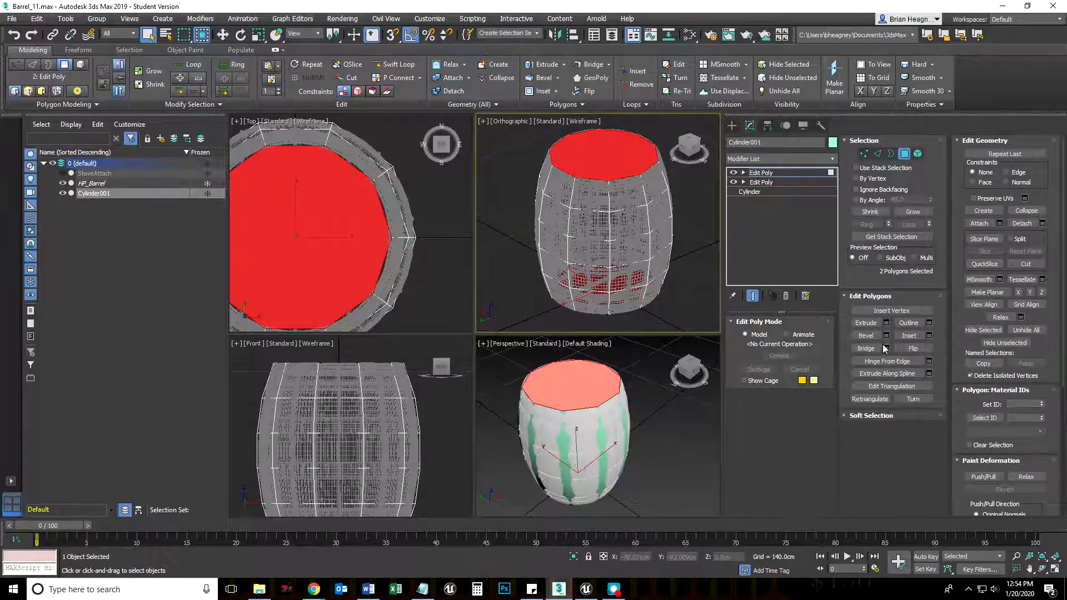
- Inset the two cap polygons by about 2.1 cm to form the rim thickness, checking the fit in shaded display
{"action": "left_click", "coordinate": [929, 338]}
{"action": "scroll", "coordinate": [558, 206], "scroll_direction": "up", "scroll_amount": 5}
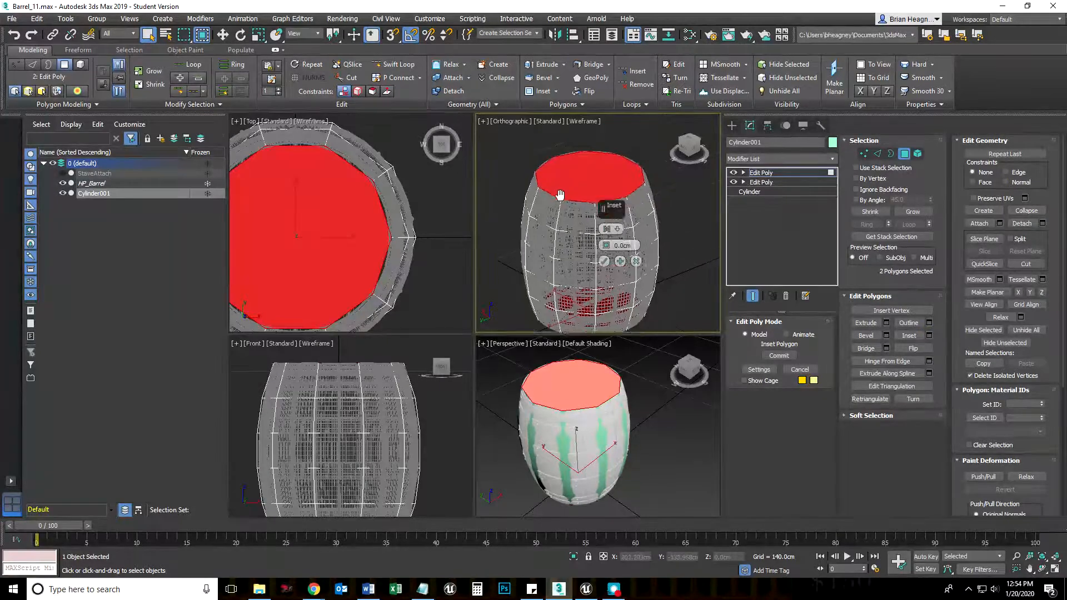
{"action": "mouse_move", "coordinate": [606, 247]}
{"action": "left_mouse_down"}
{"action": "mouse_move", "coordinate": [614, 224]}
{"action": "mouse_move", "coordinate": [609, 237]}
{"action": "left_mouse_up"}
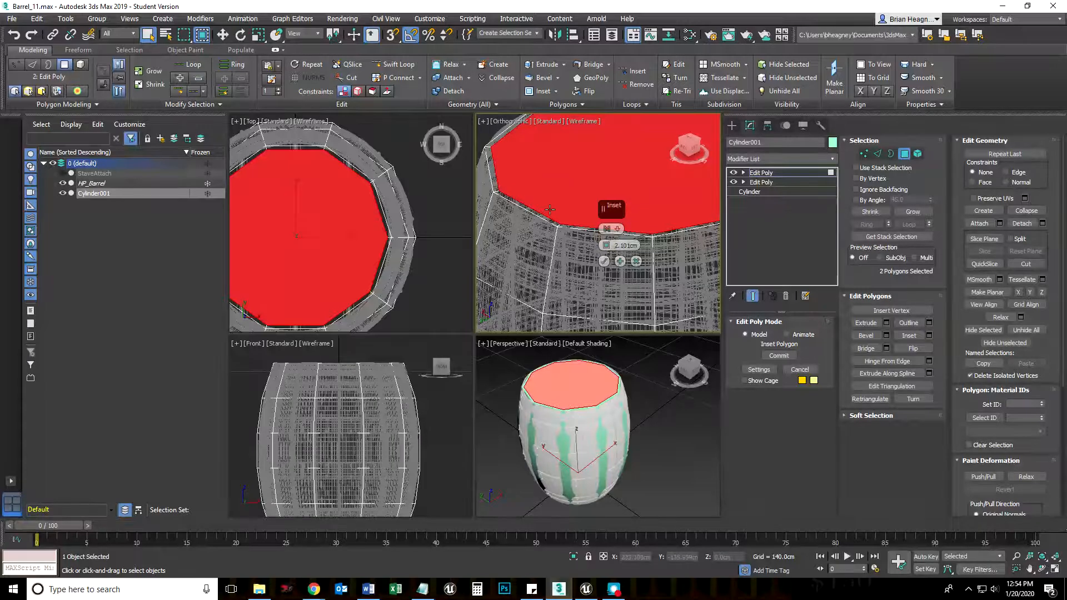
{"action": "key", "text": "F3"}
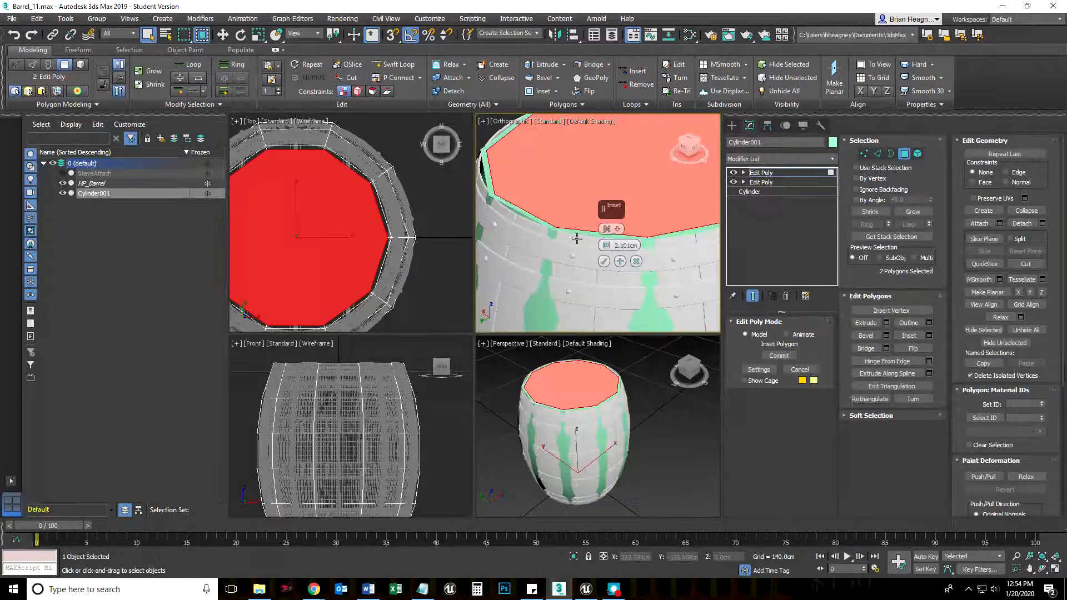
{"action": "left_click_drag", "start_coordinate": [606, 247], "coordinate": [604, 247]}
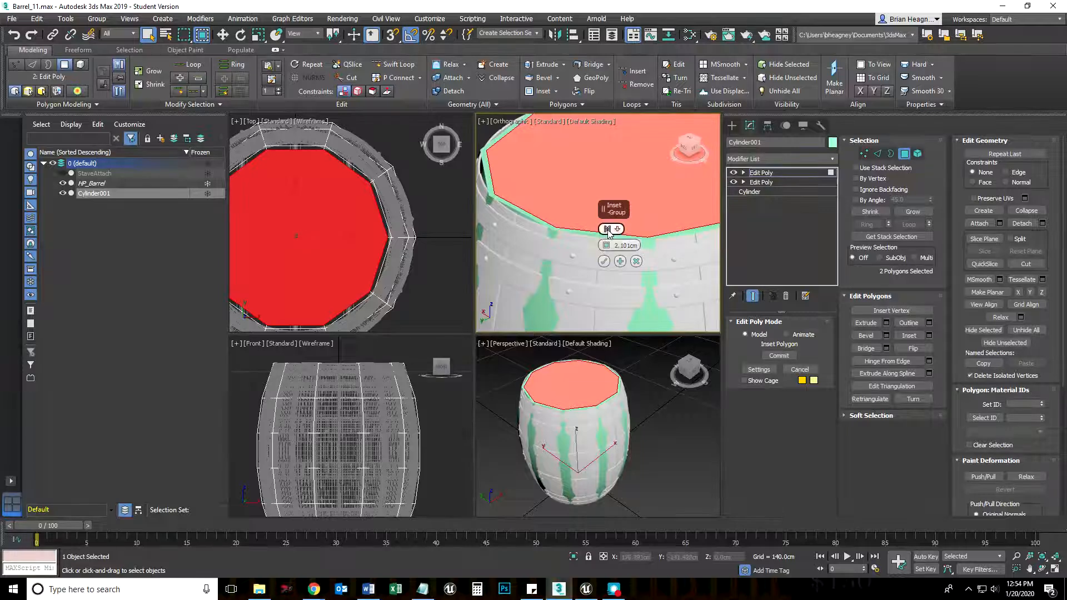
{"action": "left_click", "coordinate": [604, 261]}
{"action": "middle_click_drag", "start_coordinate": [635, 269], "coordinate": [628, 261]}
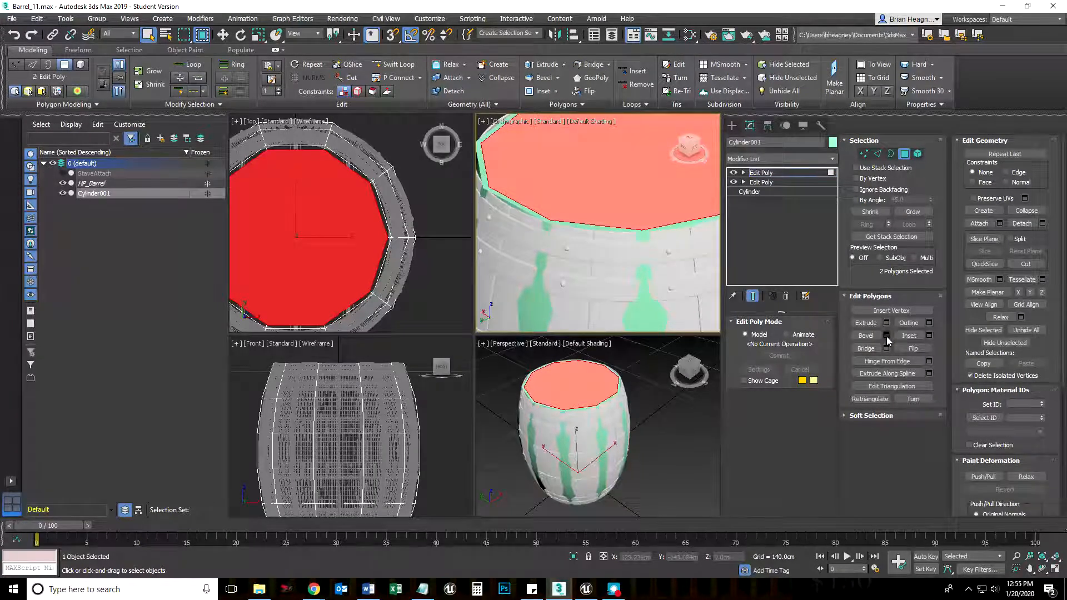
- Bevel the two inset caps inward with a height of about -5.635 cm to recess the barrel's ends
{"action": "left_click", "coordinate": [886, 337]}
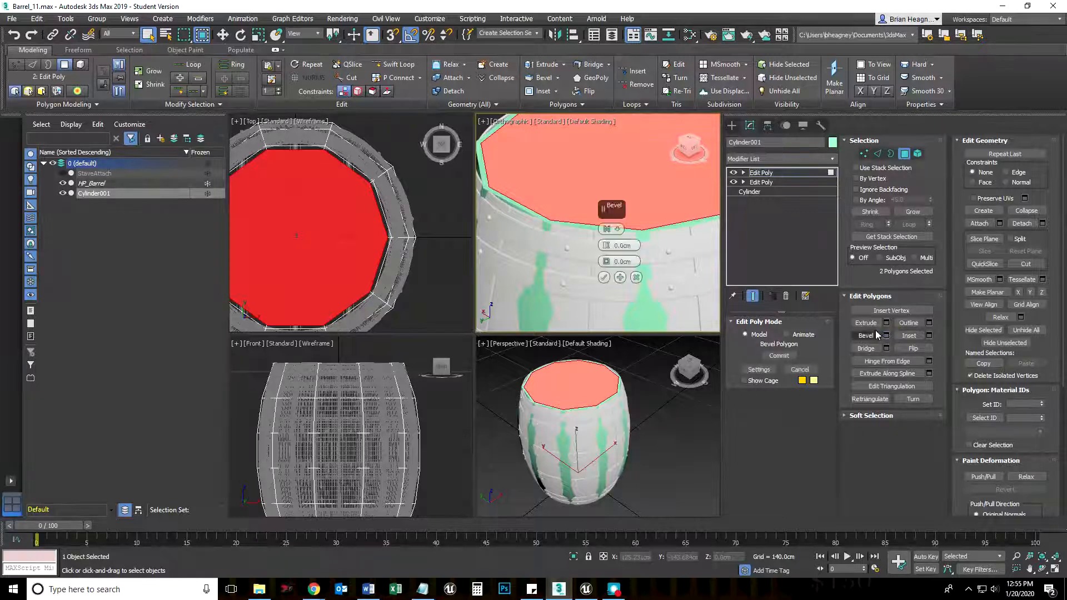
{"action": "left_click_drag", "start_coordinate": [569, 229], "coordinate": [526, 245]}
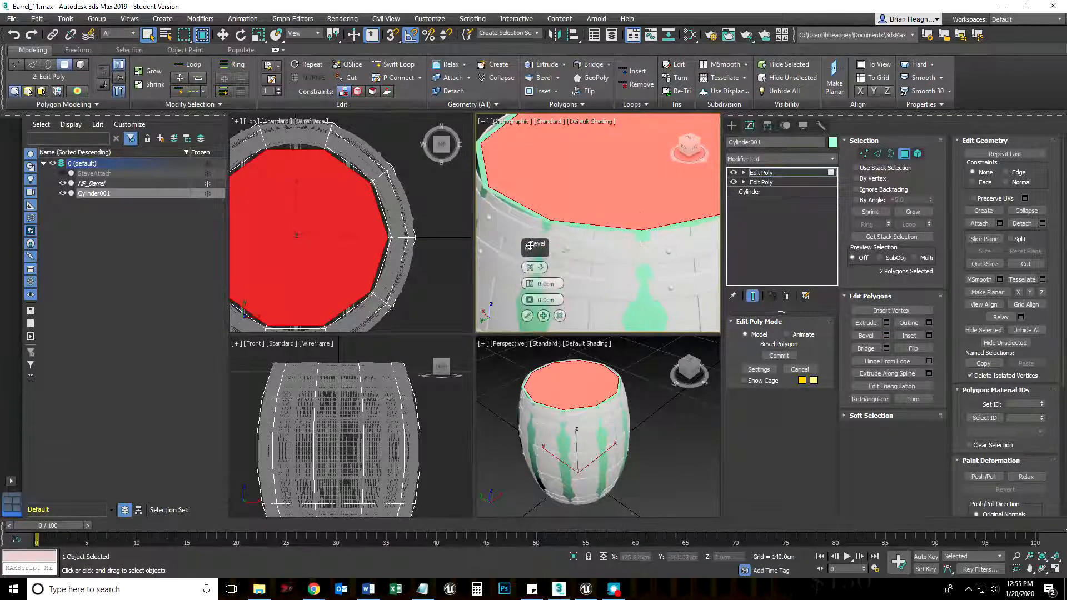
{"action": "scroll", "coordinate": [629, 214], "scroll_direction": "up", "scroll_amount": 3}
{"action": "middle_click_drag", "start_coordinate": [632, 215], "coordinate": [663, 193]}
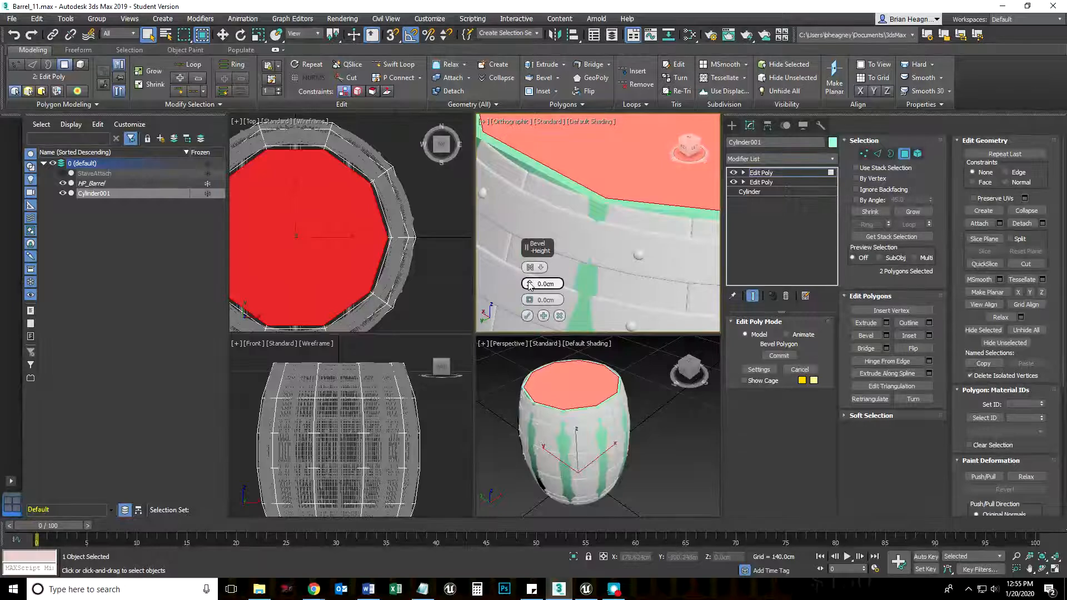
{"action": "left_click_drag", "start_coordinate": [529, 285], "coordinate": [526, 299]}
{"action": "middle_click_drag", "start_coordinate": [593, 227], "coordinate": [670, 310], "text": "alt"}
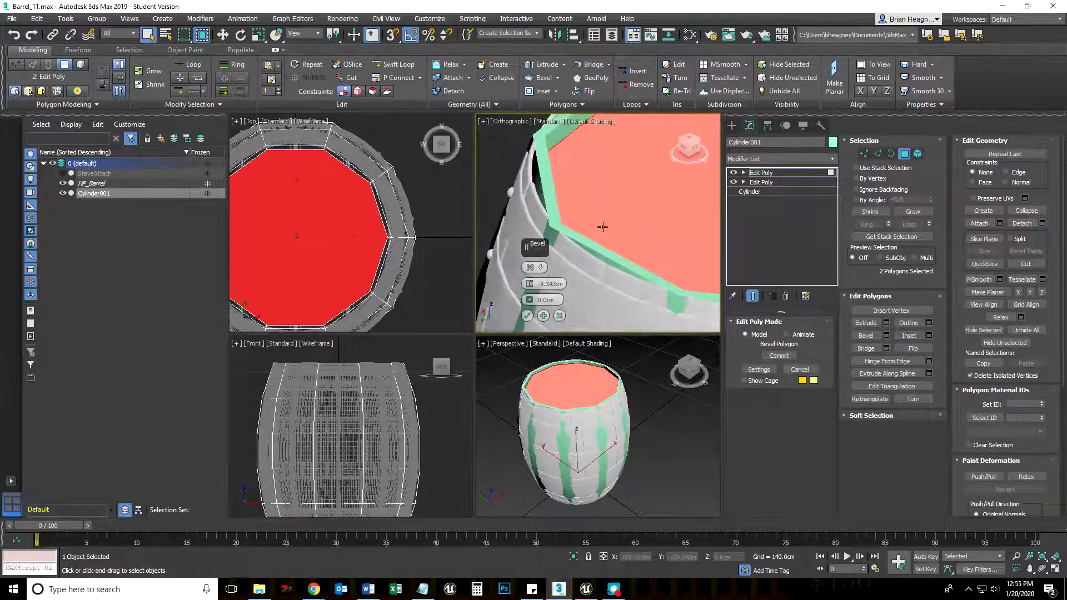
{"action": "middle_click_drag", "start_coordinate": [607, 221], "coordinate": [600, 224], "text": "alt"}
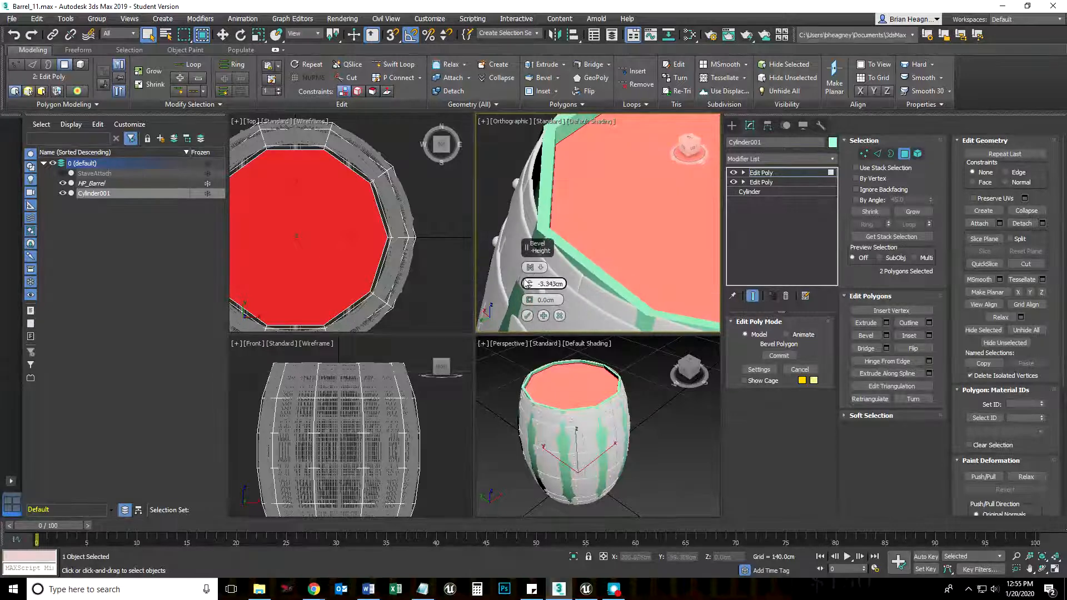
{"action": "left_click_drag", "start_coordinate": [526, 283], "coordinate": [530, 294]}
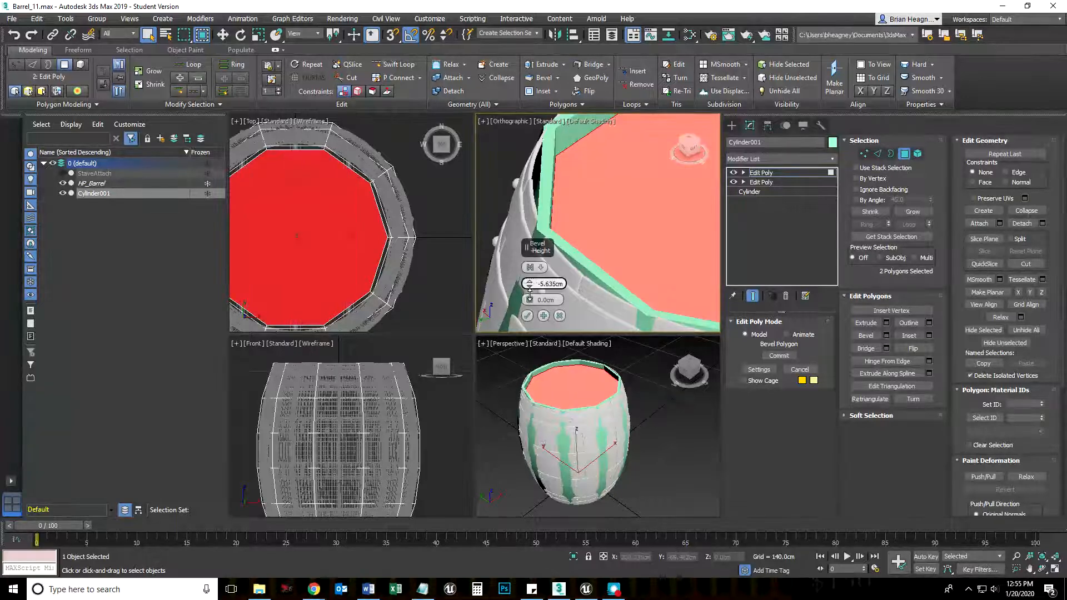
{"action": "middle_click_drag", "start_coordinate": [617, 250], "coordinate": [600, 245], "text": "alt"}
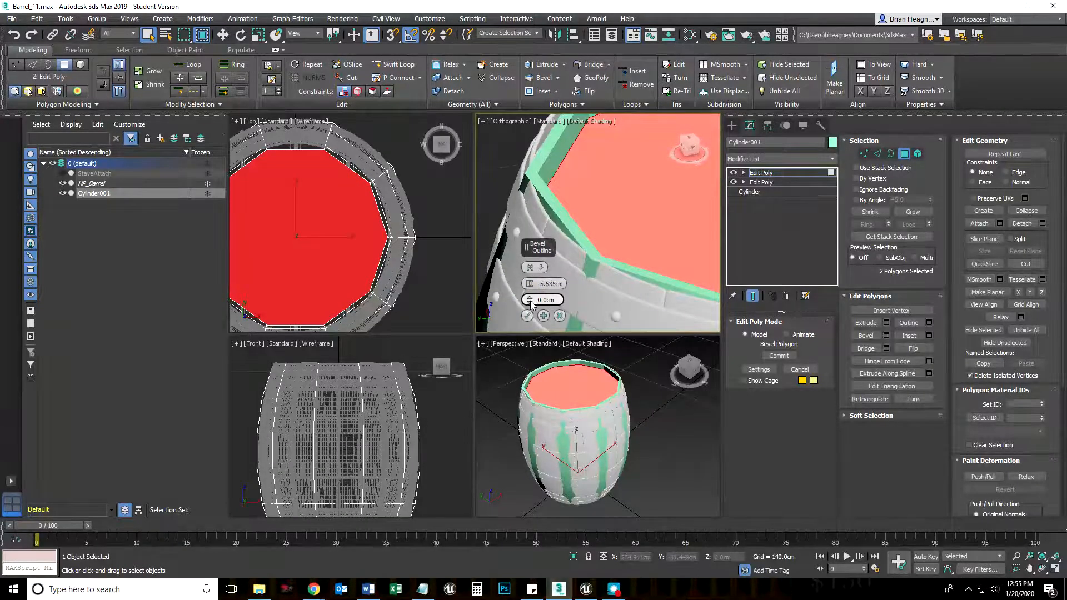
- Try several outline amounts for the bevel on the two end caps and reset the outline to 0 cm
{"action": "left_click_drag", "start_coordinate": [529, 306], "coordinate": [534, 298]}
{"action": "middle_click_drag", "start_coordinate": [636, 225], "coordinate": [617, 186], "text": "alt"}
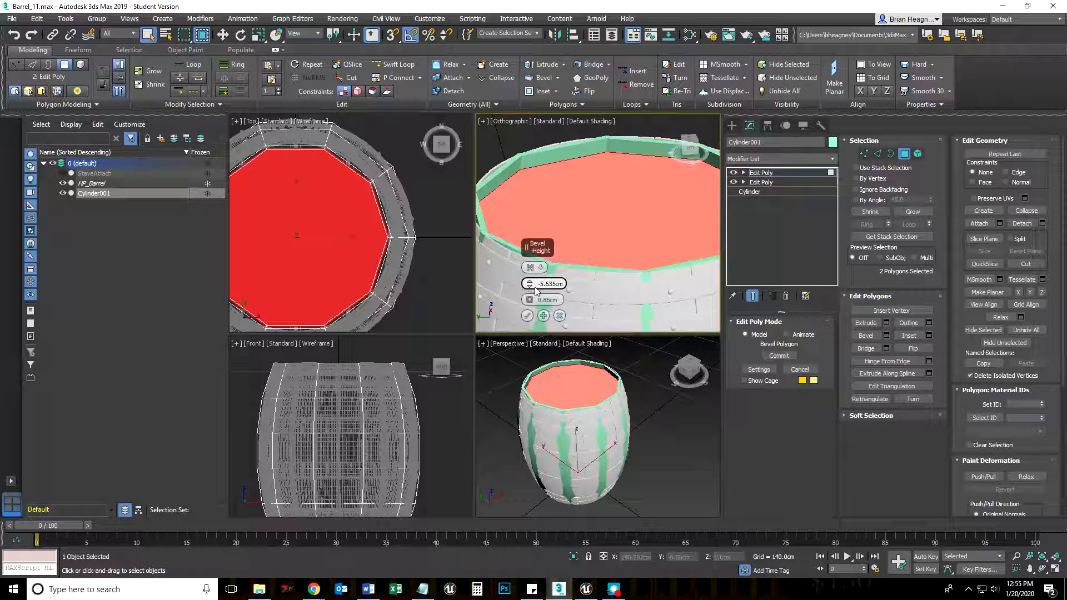
{"action": "mouse_move", "coordinate": [529, 300]}
{"action": "left_mouse_down"}
{"action": "mouse_move", "coordinate": [531, 321]}
{"action": "mouse_move", "coordinate": [545, 297]}
{"action": "left_mouse_up"}
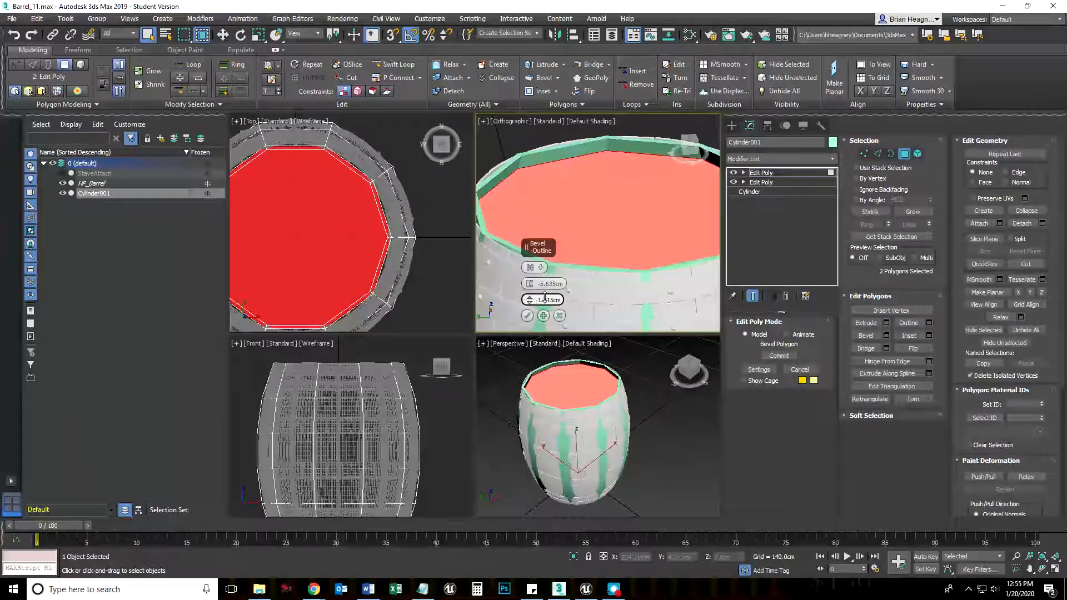
{"action": "left_click_drag", "start_coordinate": [544, 298], "coordinate": [548, 300]}
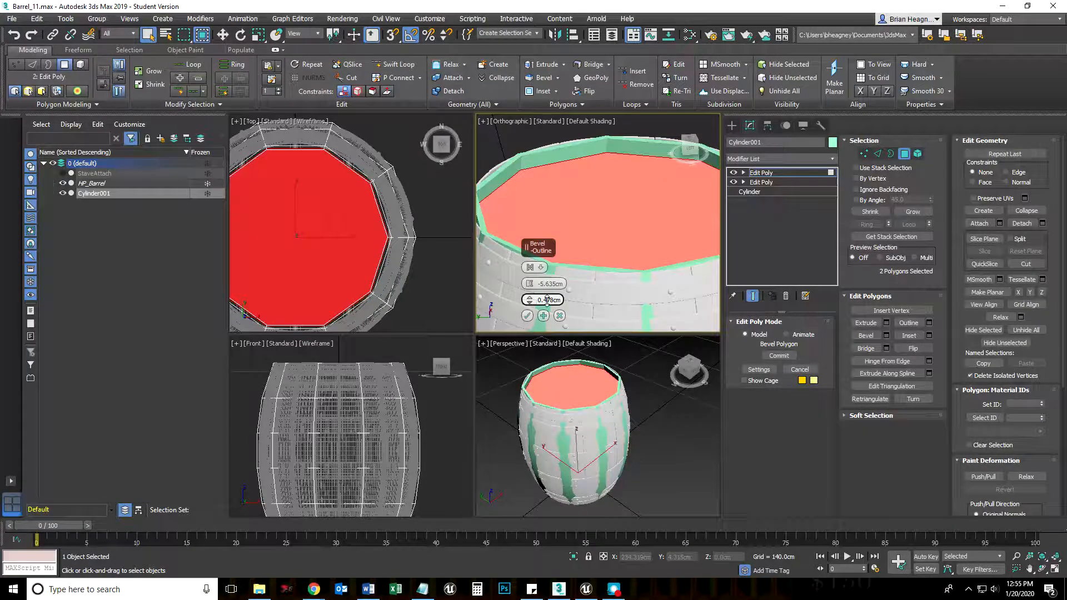
{"action": "double_click", "coordinate": [548, 300]}
{"action": "type", "text": "0"}
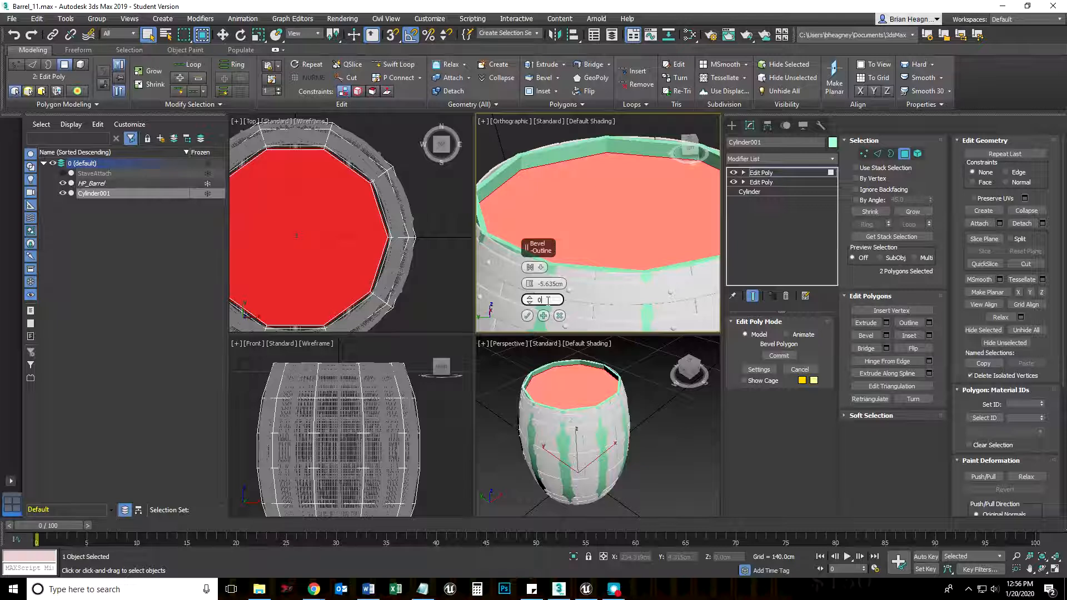
{"action": "key", "text": "Return"}
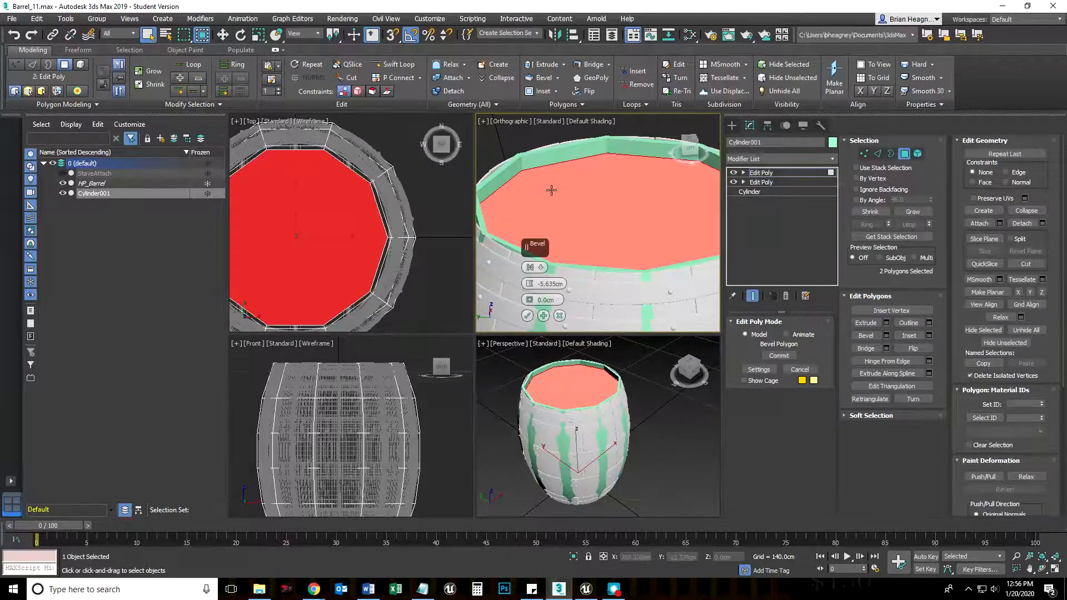
- Set the cap bevel's outline to about 1.569 cm so the recessed walls follow the barrel's taper, and leave polygon level
{"action": "scroll", "coordinate": [617, 165], "scroll_direction": "up", "scroll_amount": 2}
{"action": "scroll", "coordinate": [591, 181], "scroll_direction": "down", "scroll_amount": 2}
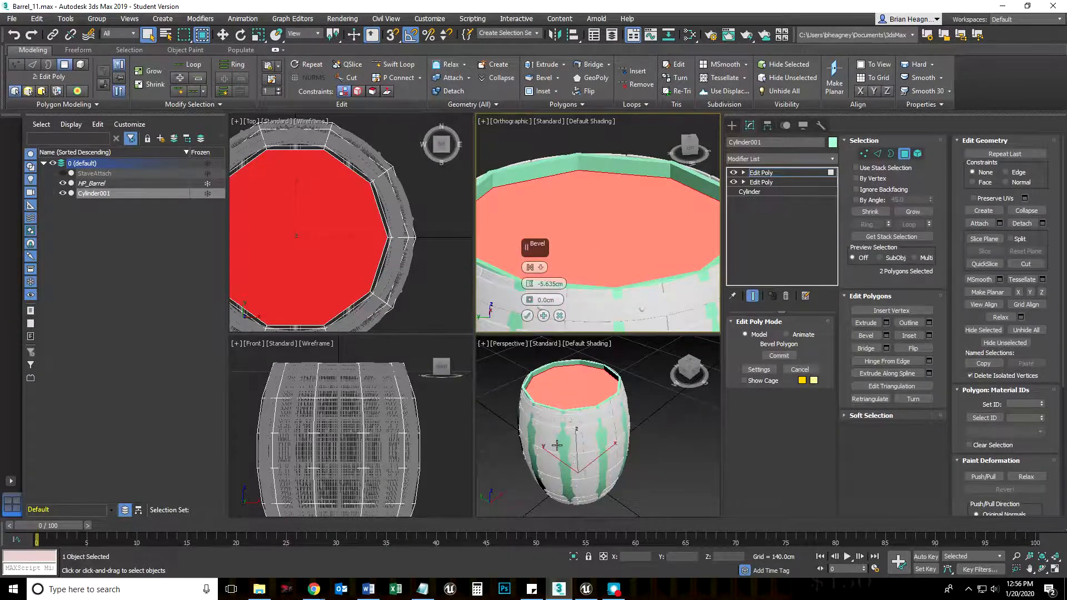
{"action": "middle_click_drag", "start_coordinate": [556, 422], "coordinate": [566, 423]}
{"action": "scroll", "coordinate": [328, 445], "scroll_direction": "up", "scroll_amount": 6}
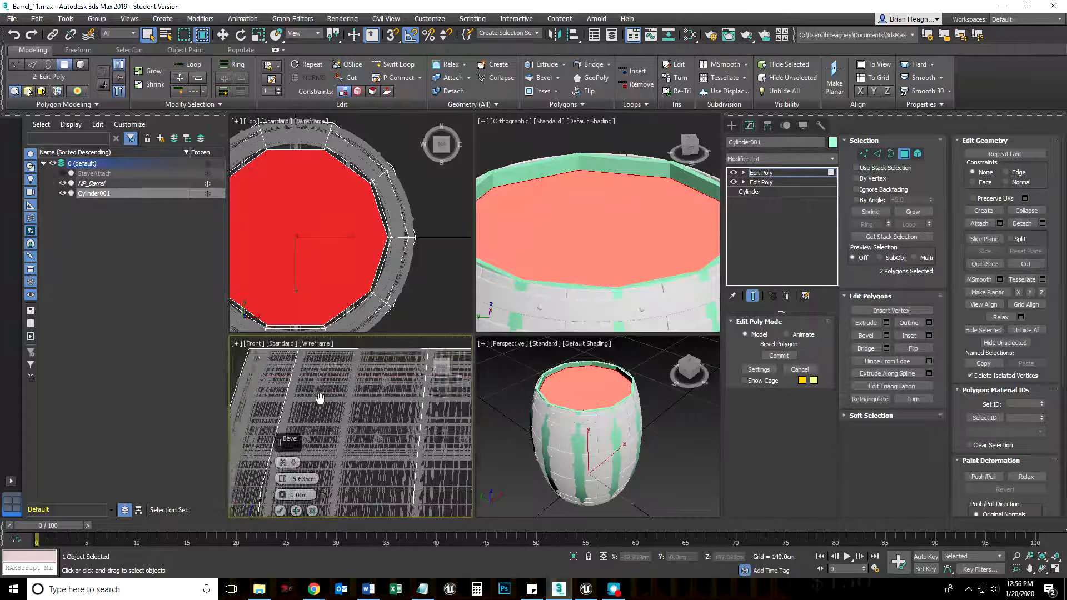
{"action": "scroll", "coordinate": [281, 403], "scroll_direction": "up", "scroll_amount": 2}
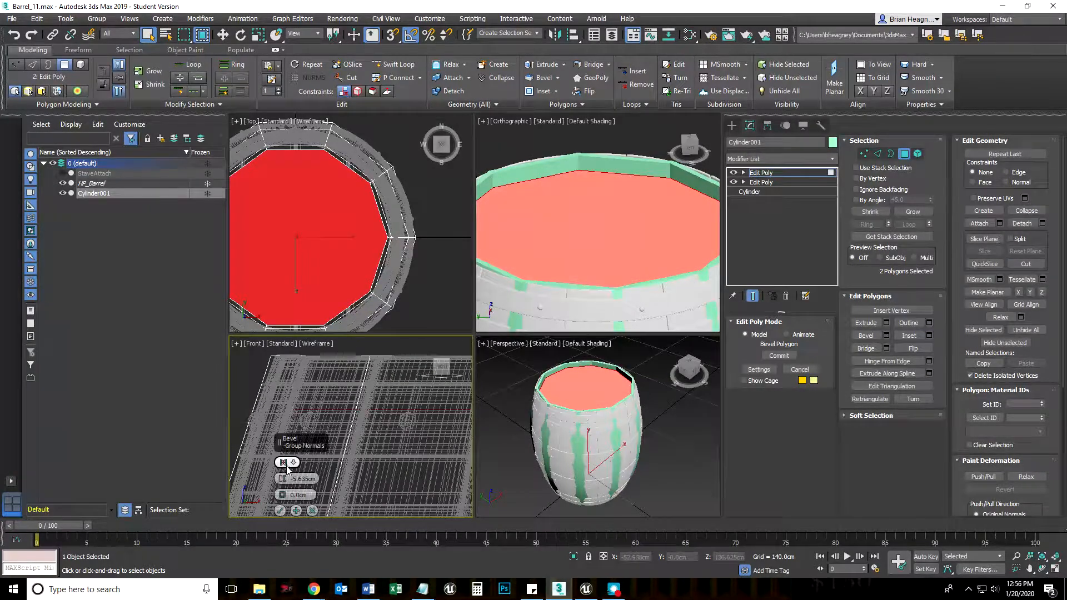
{"action": "left_click_drag", "start_coordinate": [282, 496], "coordinate": [288, 476]}
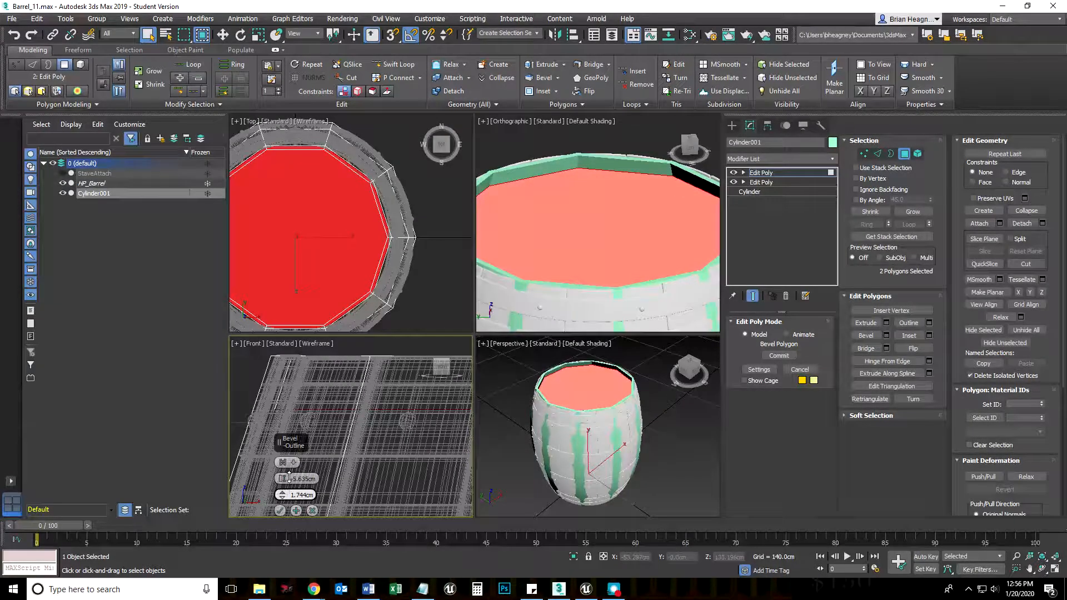
{"action": "left_click_drag", "start_coordinate": [289, 477], "coordinate": [290, 482]}
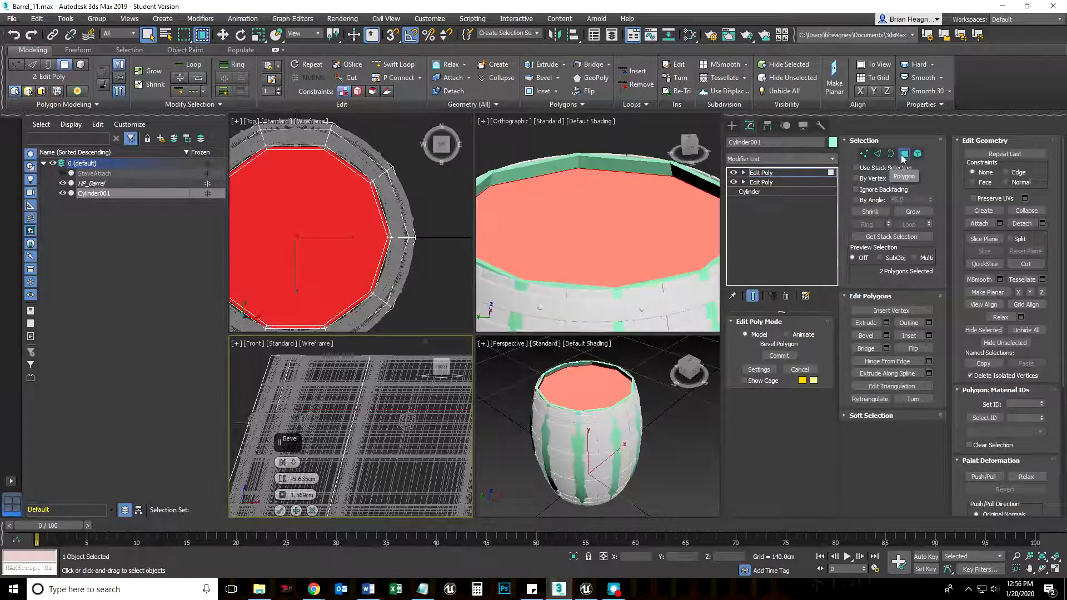
{"action": "left_click", "coordinate": [903, 158]}
- Isolate the low-poly barrel from the high-poly reference and clear the selection
{"action": "middle_click_drag", "start_coordinate": [625, 276], "coordinate": [638, 231]}
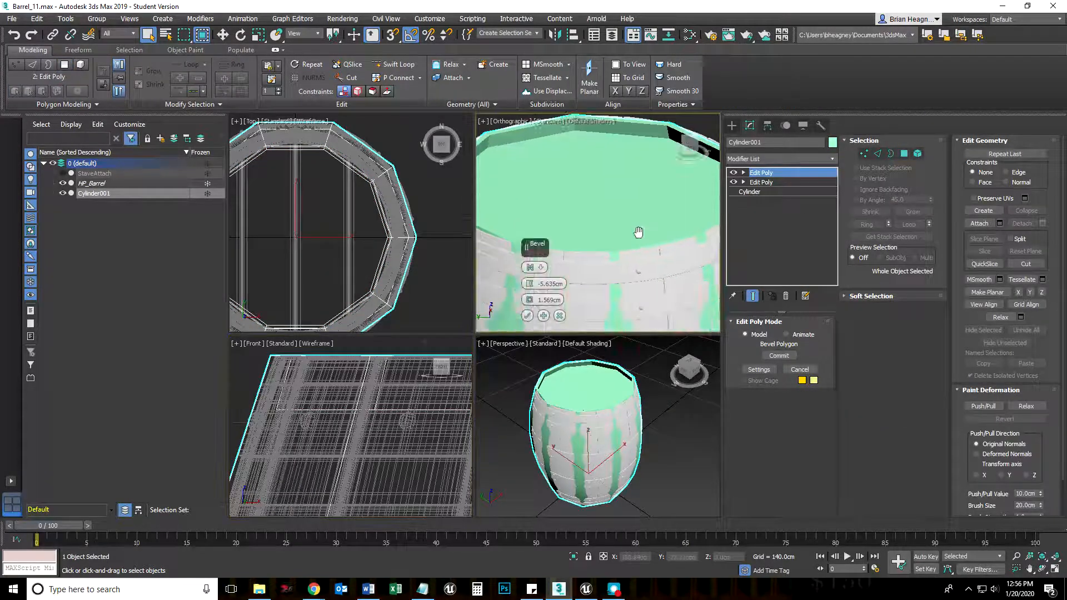
{"action": "scroll", "coordinate": [621, 261], "scroll_direction": "down", "scroll_amount": 3}
{"action": "middle_click_drag", "start_coordinate": [615, 285], "coordinate": [615, 245]}
{"action": "right_click", "coordinate": [618, 223]}
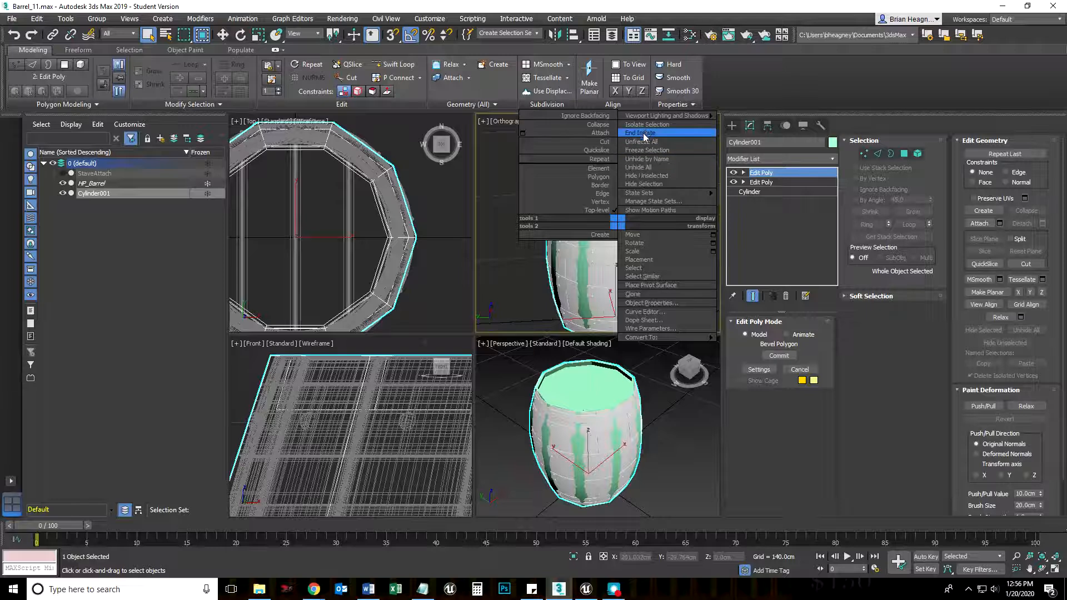
{"action": "left_click", "coordinate": [645, 132]}
{"action": "left_click", "coordinate": [684, 245]}
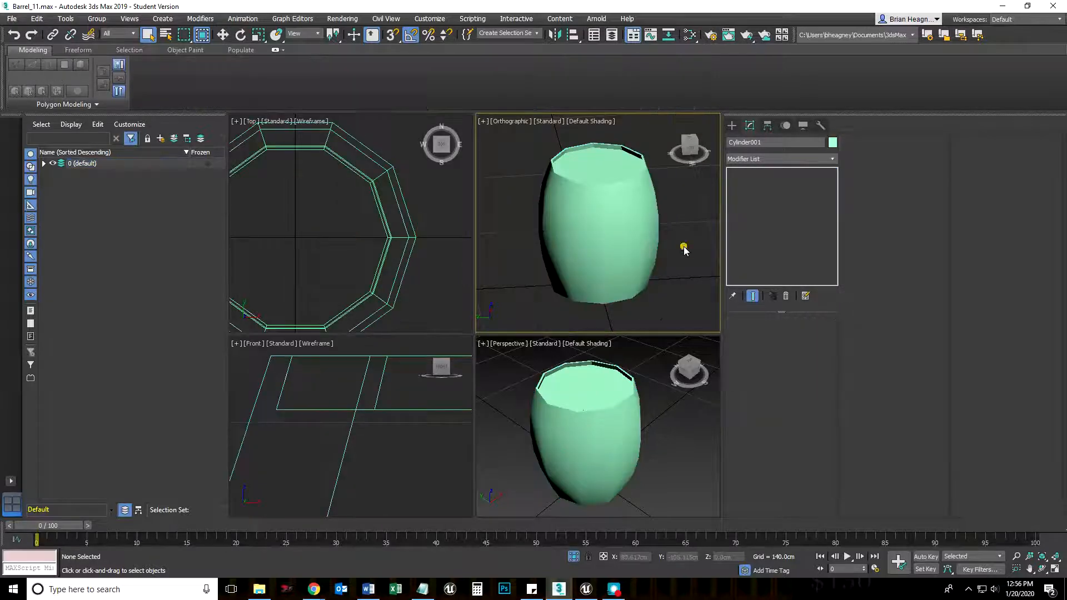
- Maximize the Perspective viewport and select the low-poly barrel
{"action": "left_click", "coordinate": [669, 444]}
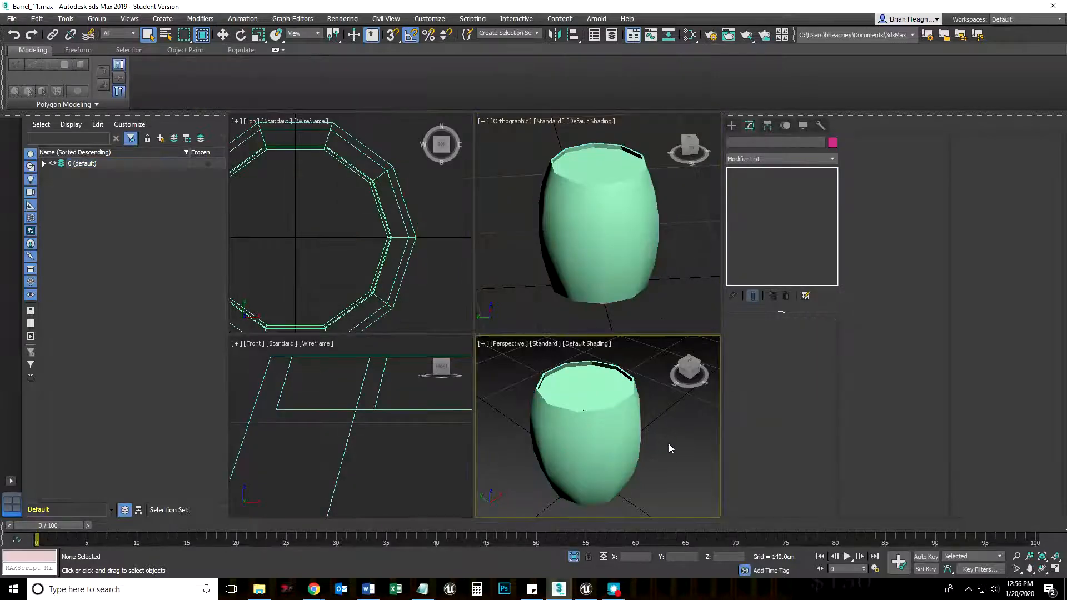
{"action": "left_click", "coordinate": [1054, 570]}
{"action": "middle_click_drag", "start_coordinate": [462, 297], "coordinate": [467, 282]}
{"action": "middle_click_drag", "start_coordinate": [522, 362], "coordinate": [481, 362], "text": "alt"}
{"action": "right_click", "coordinate": [625, 292]}
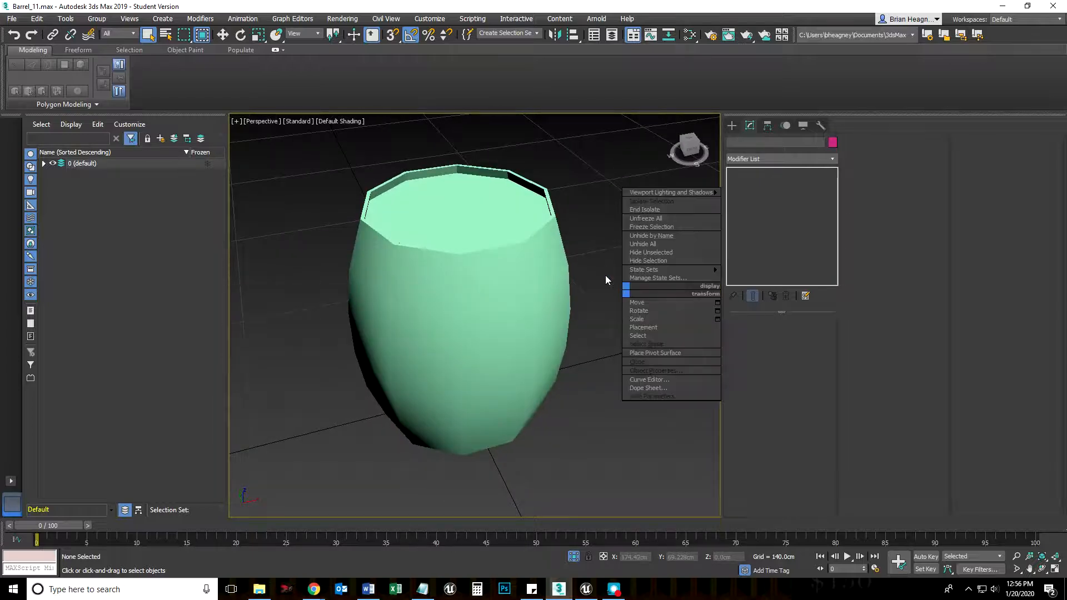
{"action": "left_click", "coordinate": [527, 259]}
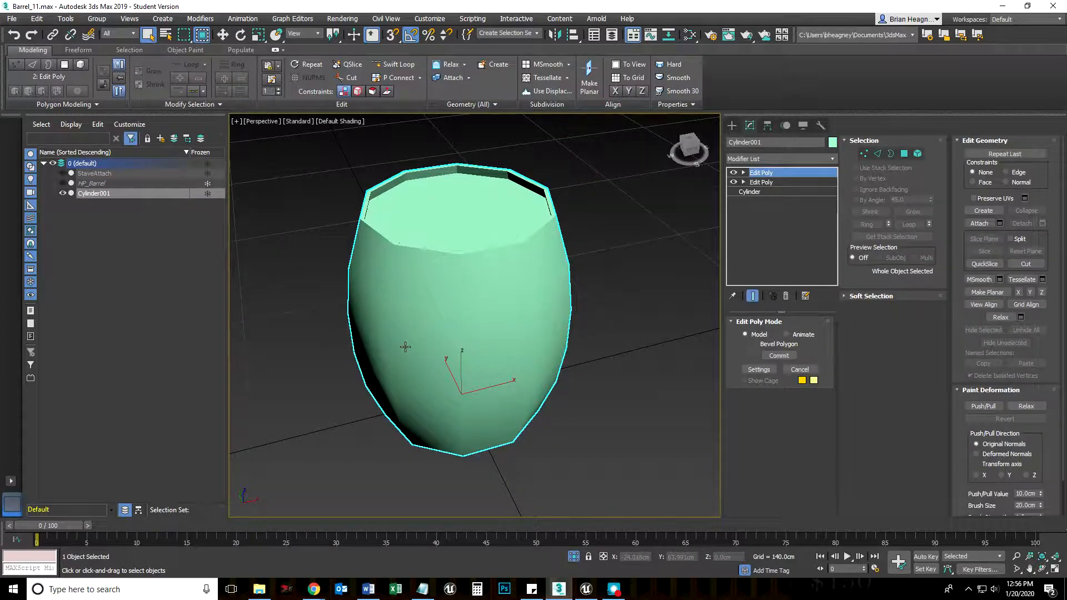
- Turn on edged faces and inspect the barrel's recessed rim and side faces from several angles
{"action": "key", "text": "F4"}
{"action": "mouse_move", "coordinate": [548, 346]}
{"action": "middle_mouse_down", "text": "alt"}
{"action": "mouse_move", "coordinate": [432, 314]}
{"action": "mouse_move", "coordinate": [479, 345]}
{"action": "mouse_move", "coordinate": [492, 315]}
{"action": "middle_mouse_up", "text": "alt"}
{"action": "scroll", "coordinate": [487, 189], "scroll_direction": "up", "scroll_amount": 4}
{"action": "middle_click_drag", "start_coordinate": [442, 182], "coordinate": [501, 188], "text": "alt"}
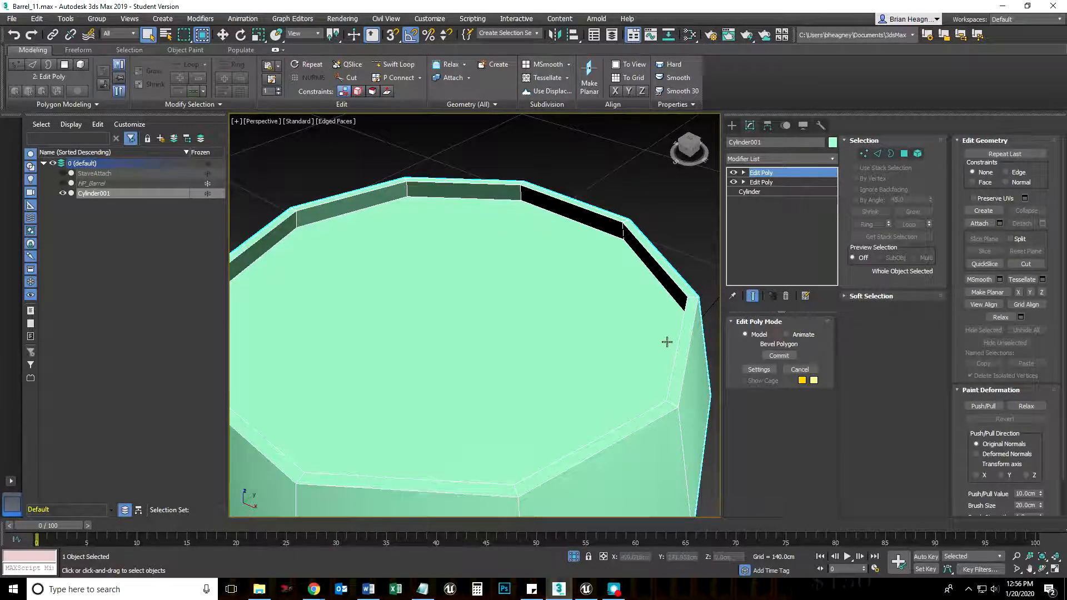
{"action": "scroll", "coordinate": [556, 319], "scroll_direction": "down", "scroll_amount": 5}
{"action": "middle_click_drag", "start_coordinate": [503, 324], "coordinate": [481, 300], "text": "alt"}
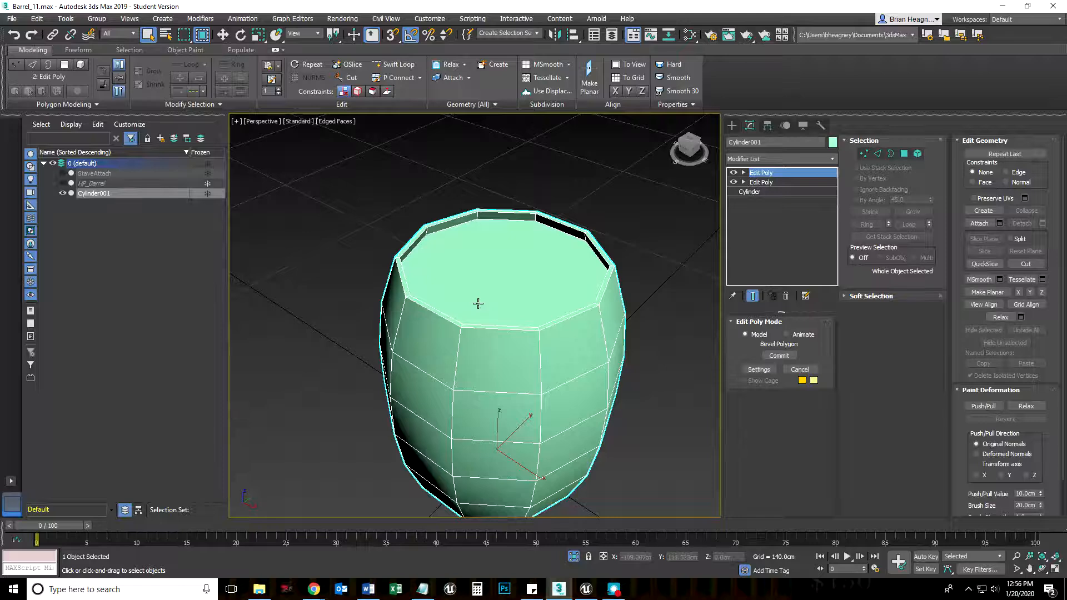
{"action": "middle_click_drag", "start_coordinate": [510, 351], "coordinate": [468, 376], "text": "alt"}
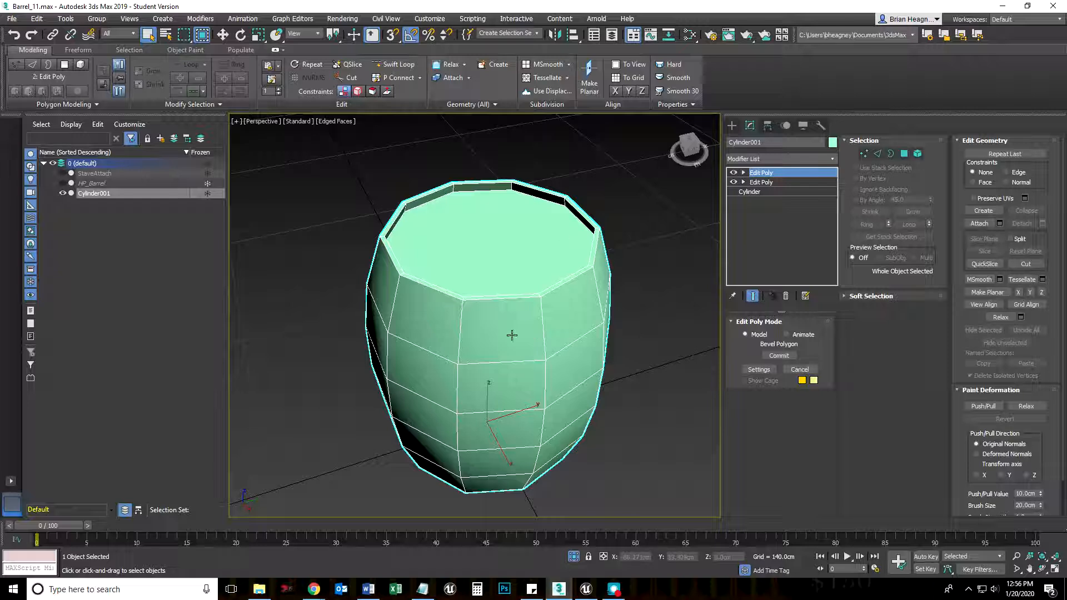
- Try setting the base Cylinder's sides to 20 beneath the Edit Poly modifiers, and undo the change
{"action": "left_click", "coordinate": [737, 192]}
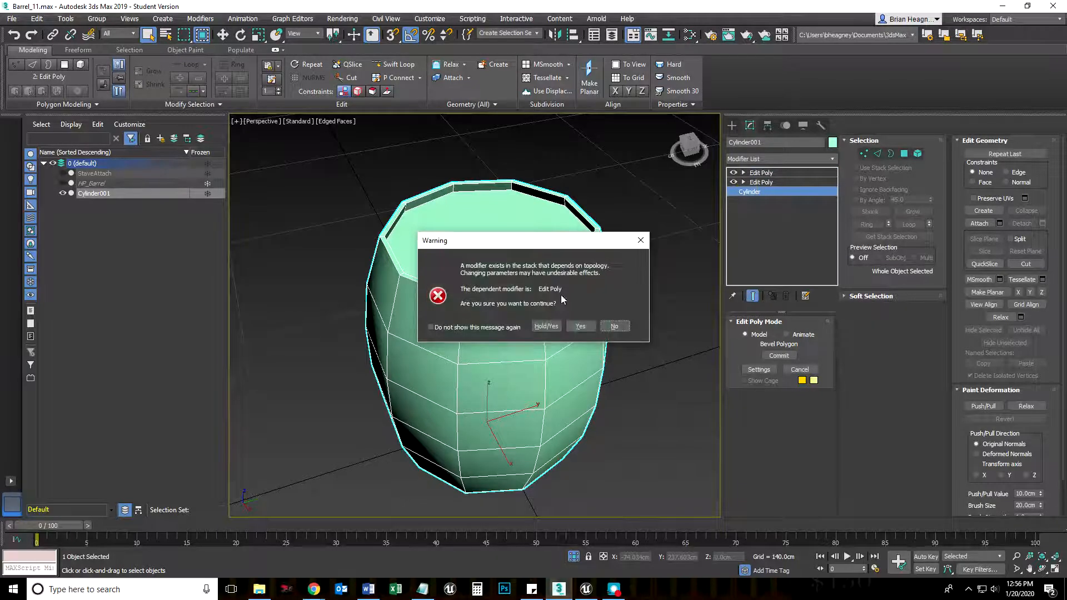
{"action": "left_click", "coordinate": [582, 327]}
{"action": "left_click_drag", "start_coordinate": [799, 382], "coordinate": [784, 384]}
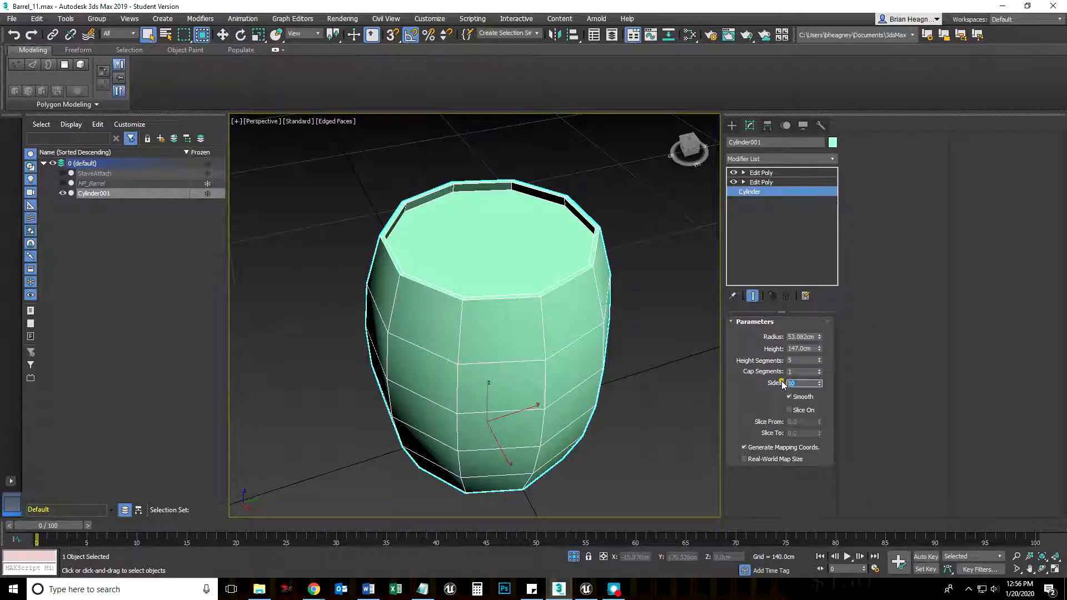
{"action": "middle_click_drag", "start_coordinate": [648, 375], "coordinate": [684, 345], "text": "alt"}
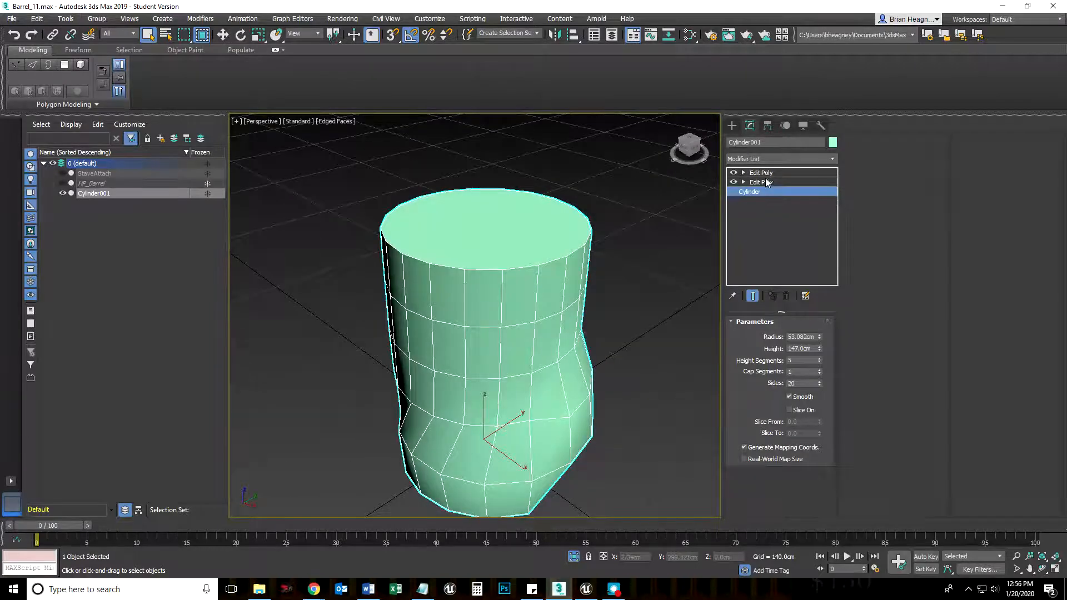
{"action": "middle_click_drag", "start_coordinate": [660, 229], "coordinate": [557, 413], "text": "alt"}
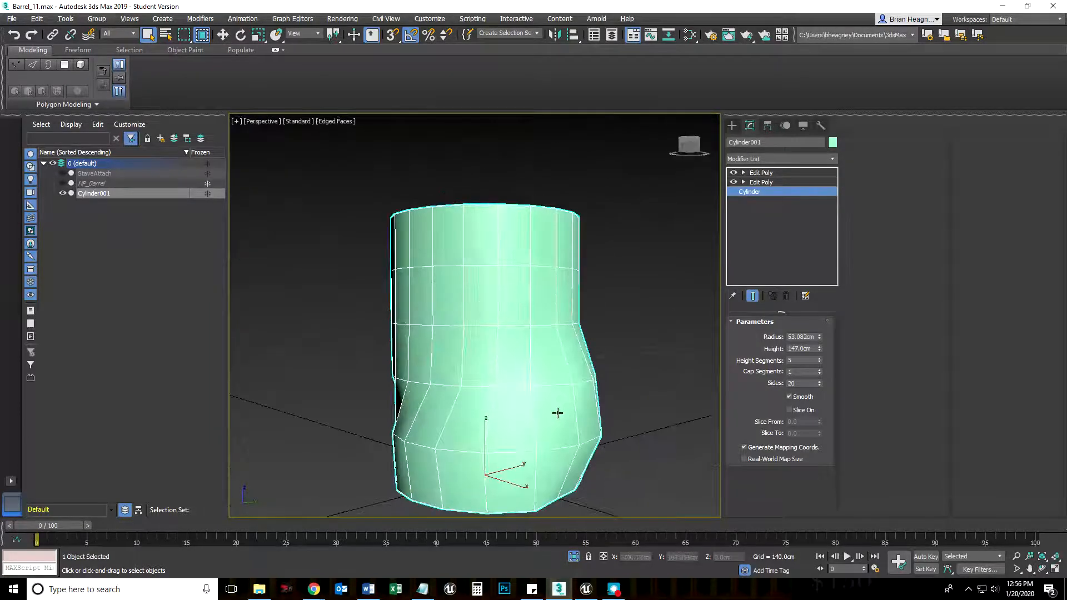
{"action": "key", "text": "ctrl+z"}
{"action": "middle_click_drag", "start_coordinate": [621, 332], "coordinate": [633, 378], "text": "alt"}
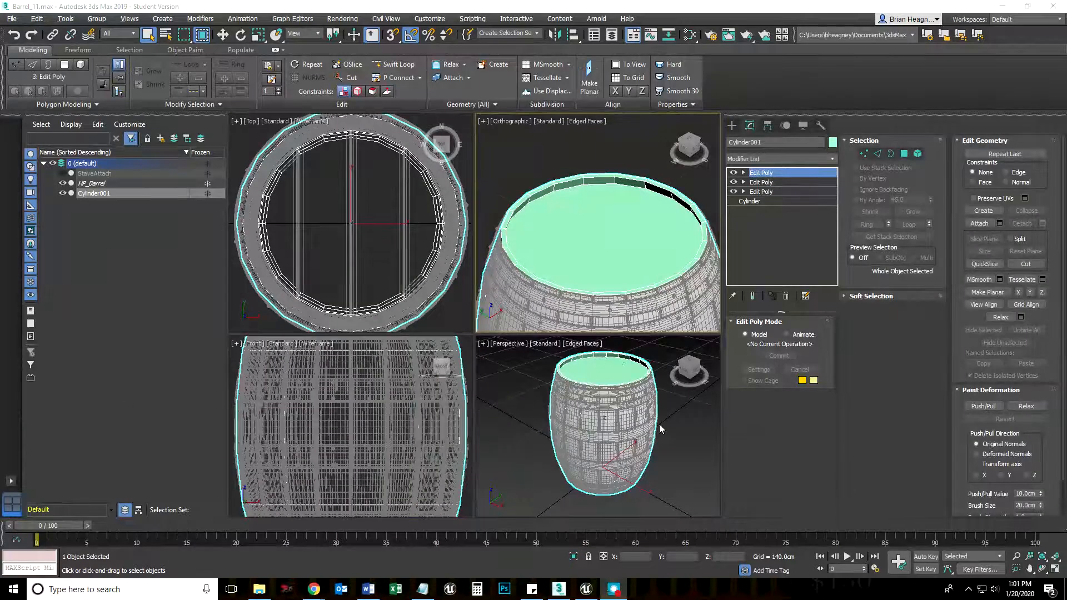
- Maximize the Perspective viewport, isolate the rebuilt low-poly barrel from the high-poly reference and frame it
{"action": "left_click", "coordinate": [671, 440]}
{"action": "left_click", "coordinate": [1055, 569]}
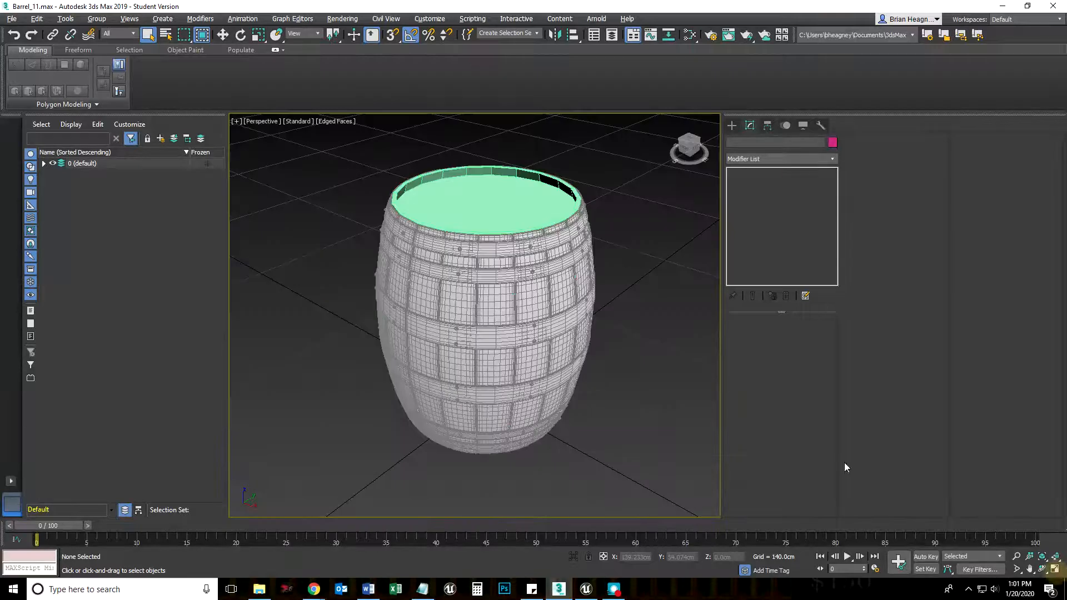
{"action": "middle_click_drag", "start_coordinate": [499, 316], "coordinate": [506, 342], "text": "alt"}
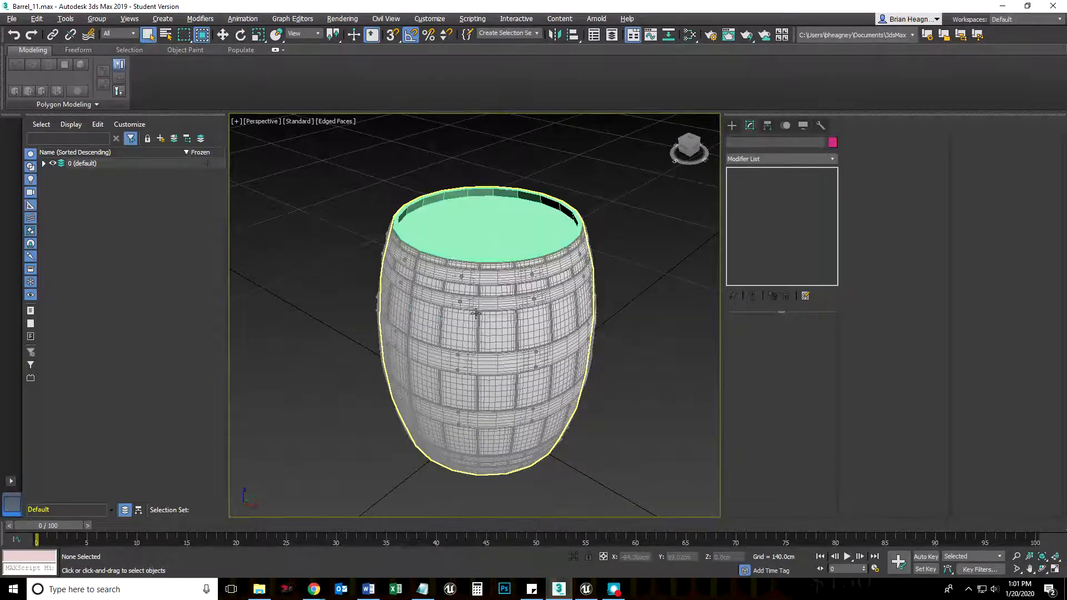
{"action": "left_click", "coordinate": [429, 250]}
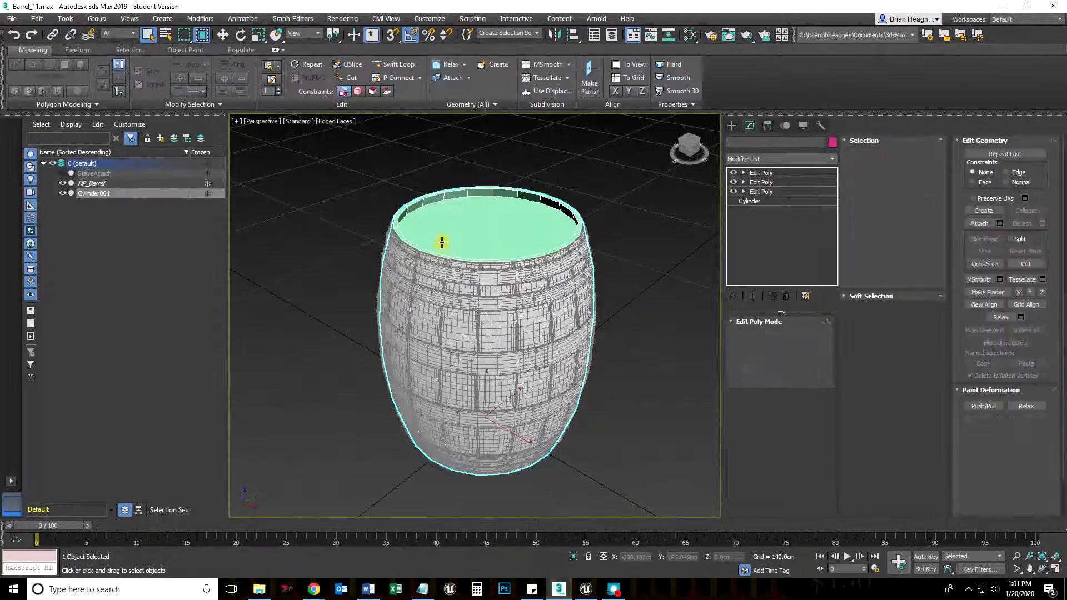
{"action": "right_click", "coordinate": [436, 204]}
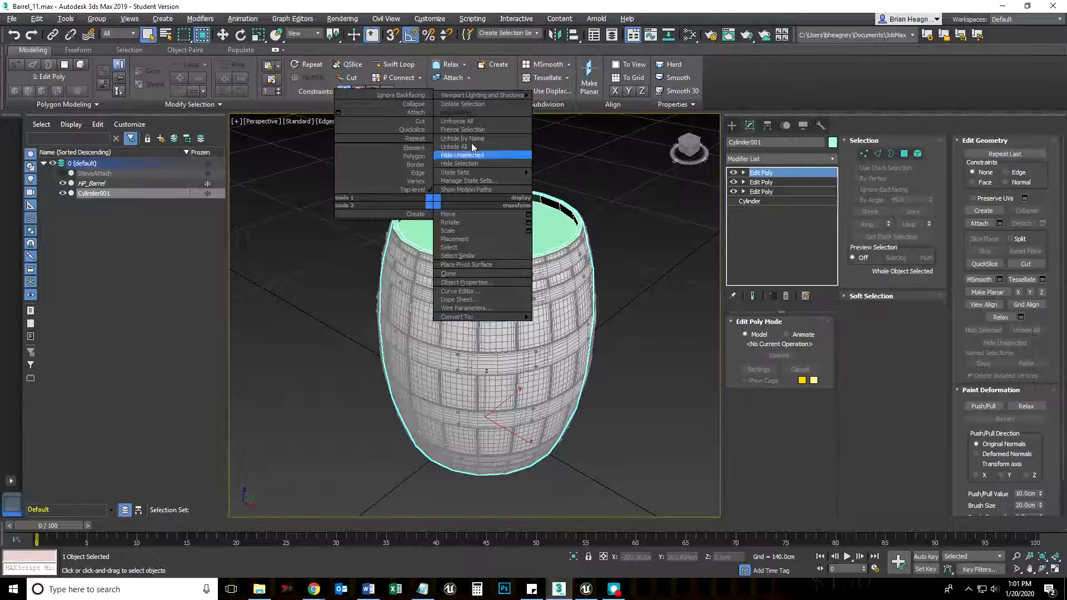
{"action": "left_click", "coordinate": [463, 105]}
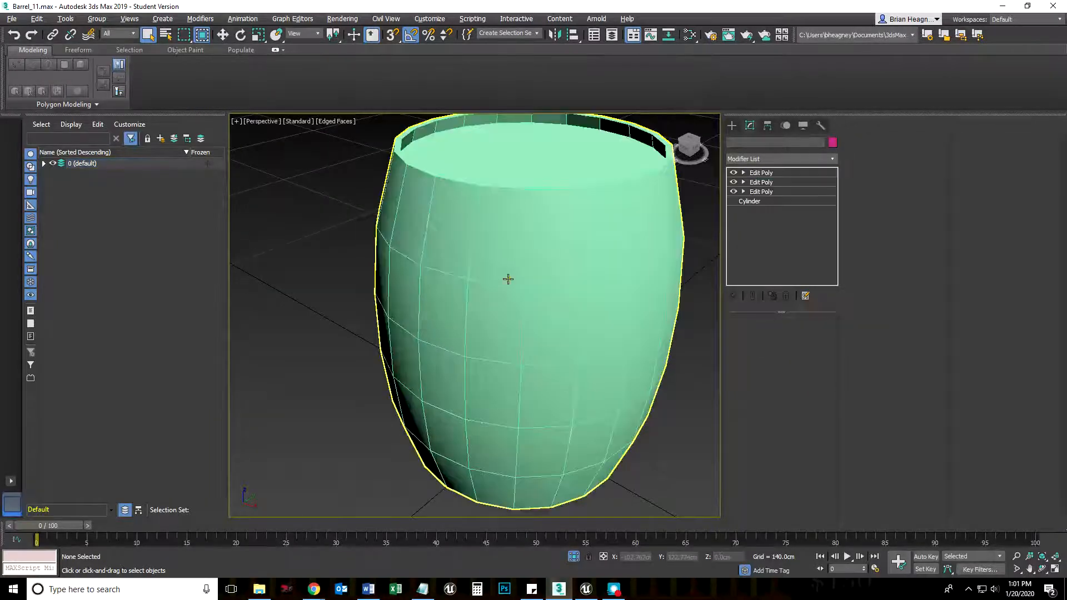
{"action": "scroll", "coordinate": [491, 345], "scroll_direction": "down", "scroll_amount": 5}
{"action": "scroll", "coordinate": [488, 347], "scroll_direction": "up", "scroll_amount": 2}
{"action": "middle_click_drag", "start_coordinate": [487, 347], "coordinate": [476, 358]}
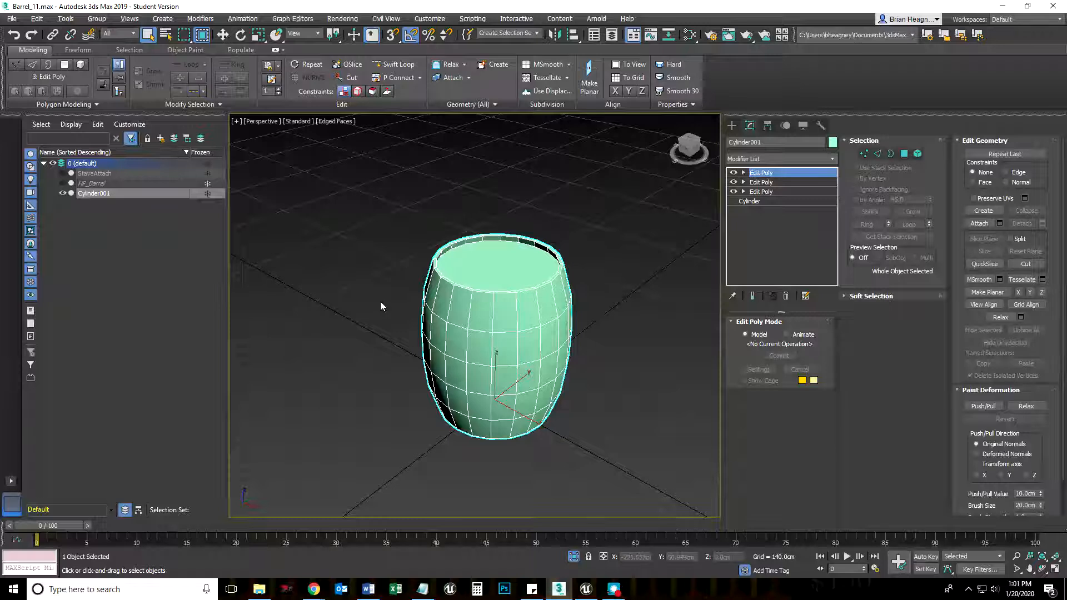
- Show the polygon and vertex statistics in the viewport and reselect the low-poly barrel
{"action": "key", "text": "7"}
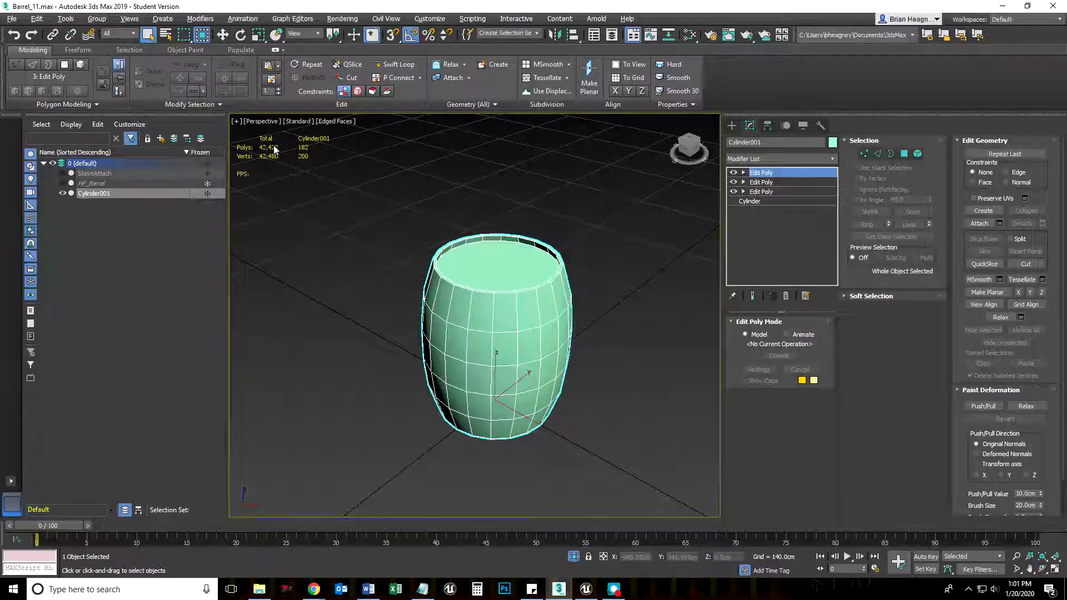
{"action": "left_click", "coordinate": [389, 291]}
{"action": "left_click", "coordinate": [438, 285]}
- Apply viewport statistics with Polygon Count, Vertex Count and Frames Per Second enabled for Total + Selection
{"action": "left_click", "coordinate": [236, 122]}
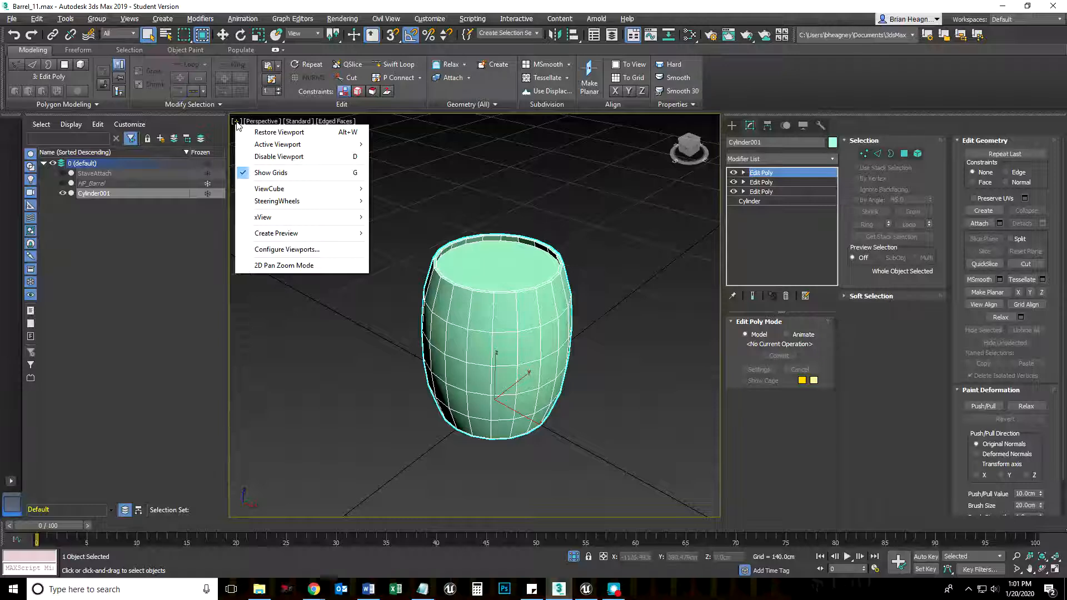
{"action": "left_click", "coordinate": [304, 250]}
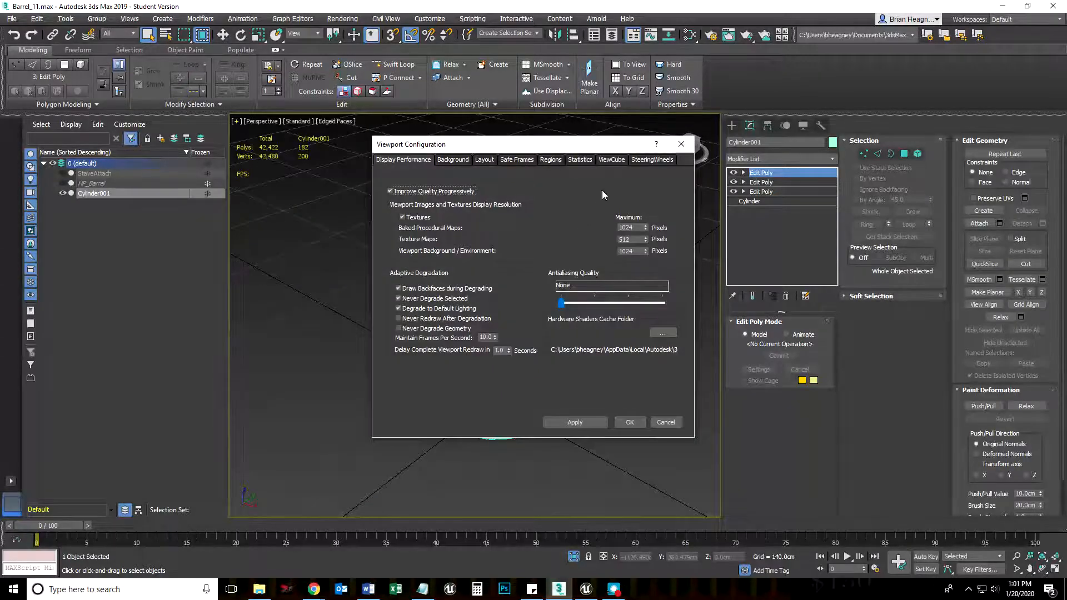
{"action": "left_click", "coordinate": [578, 160]}
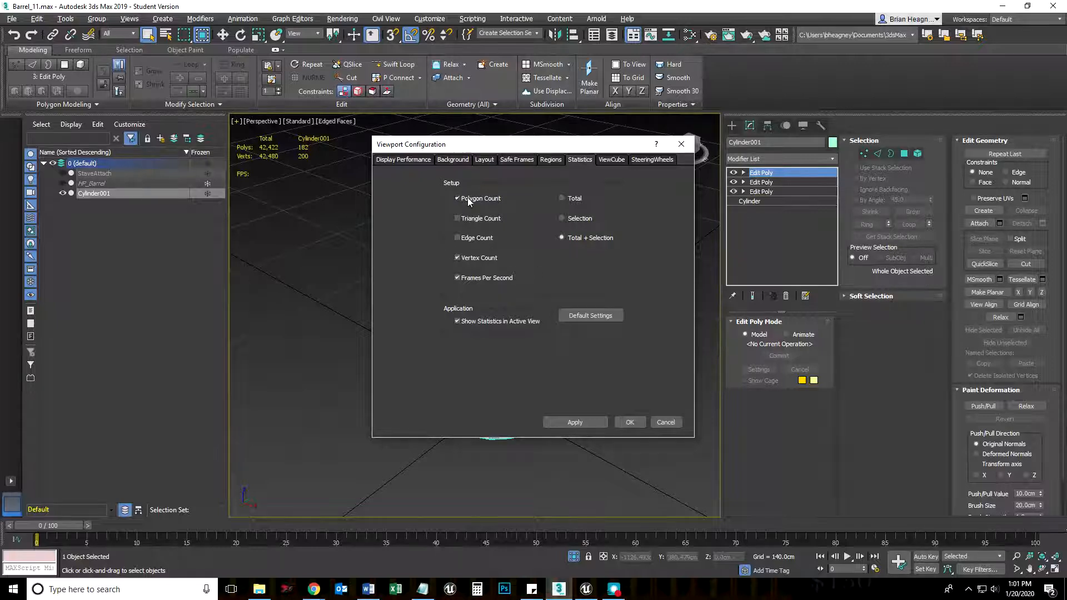
{"action": "left_click", "coordinate": [573, 423]}
{"action": "left_click", "coordinate": [629, 424]}
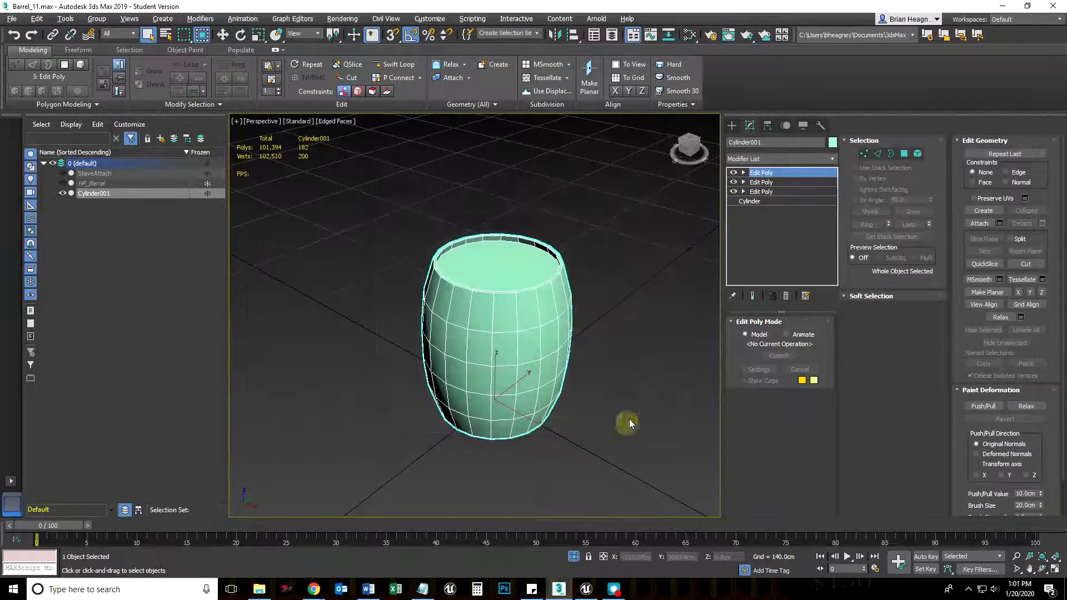
- End the isolation of the low-poly barrel so the high-poly reference is shown together with it
{"action": "left_click", "coordinate": [369, 269]}
{"action": "left_click", "coordinate": [440, 284]}
{"action": "right_click", "coordinate": [389, 216]}
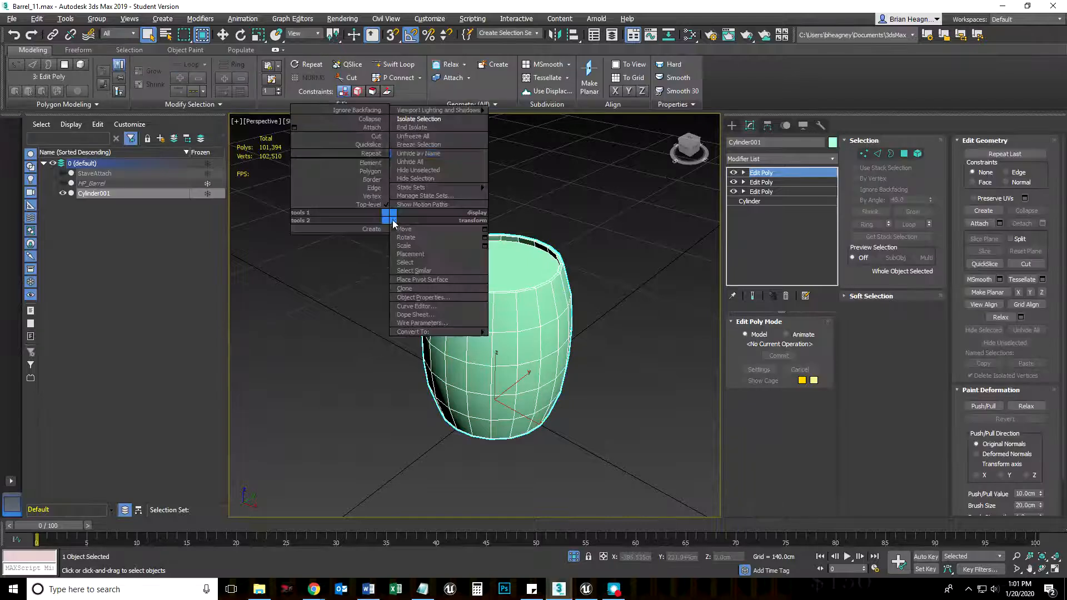
{"action": "left_click", "coordinate": [420, 127]}
{"action": "left_click", "coordinate": [451, 222]}
{"action": "scroll", "coordinate": [448, 272], "scroll_direction": "down", "scroll_amount": 4}
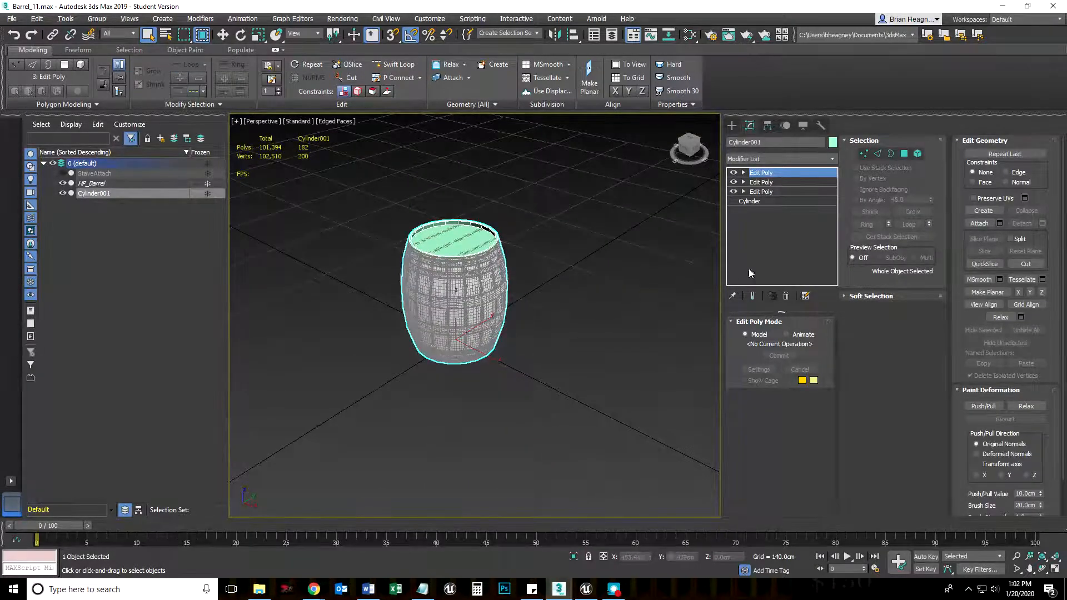
- Compare the polygon and vertex statistics of HP_Barrel and Cylinder001, and inspect the low-poly top cap against the reference
{"action": "right_click", "coordinate": [548, 274]}
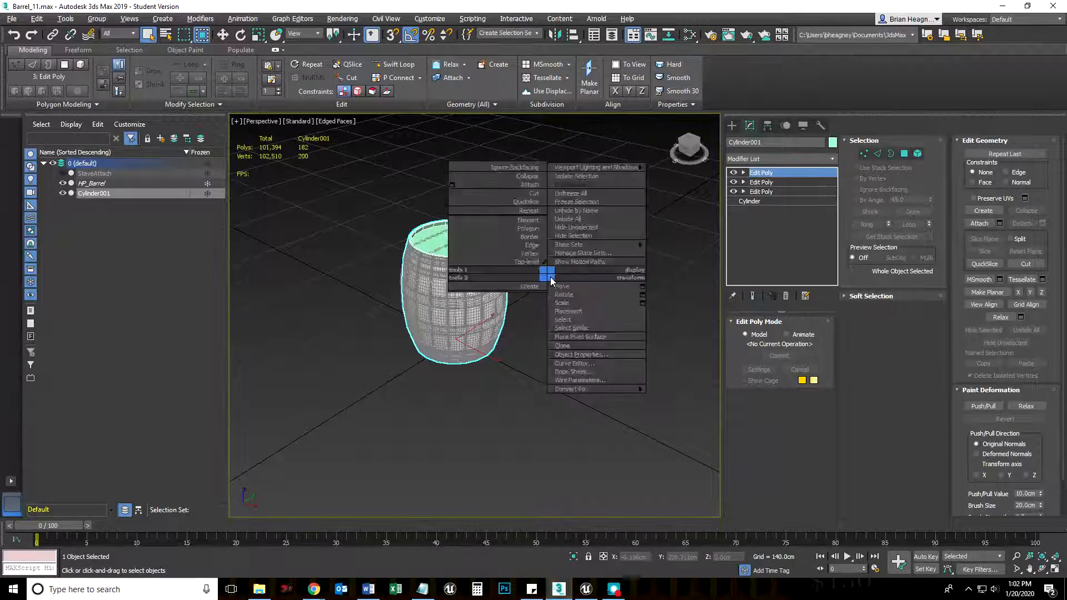
{"action": "left_click", "coordinate": [102, 186]}
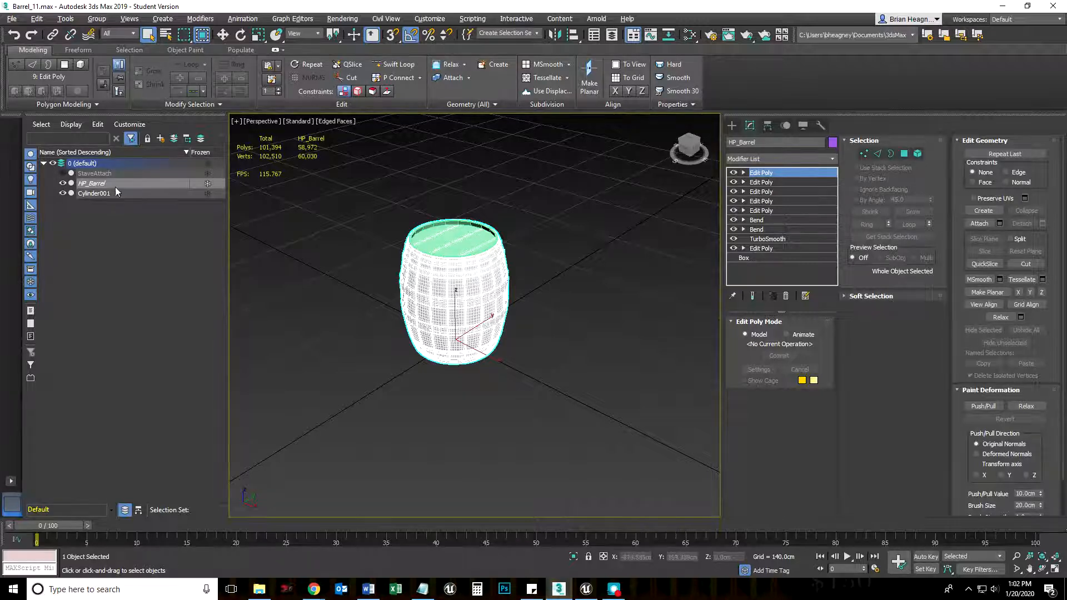
{"action": "left_click", "coordinate": [92, 194]}
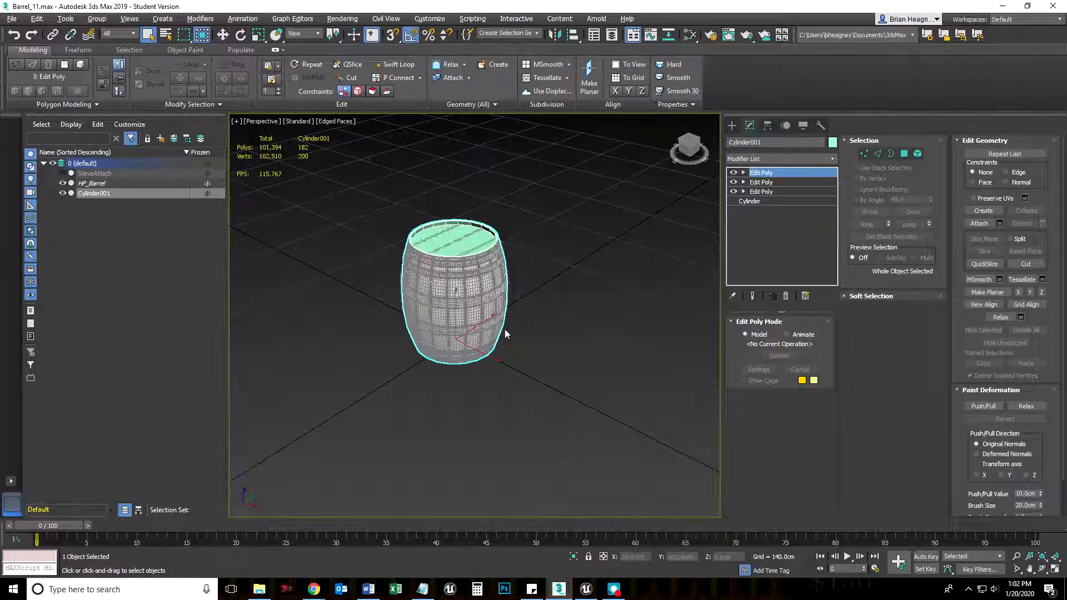
{"action": "scroll", "coordinate": [506, 307], "scroll_direction": "up", "scroll_amount": 5}
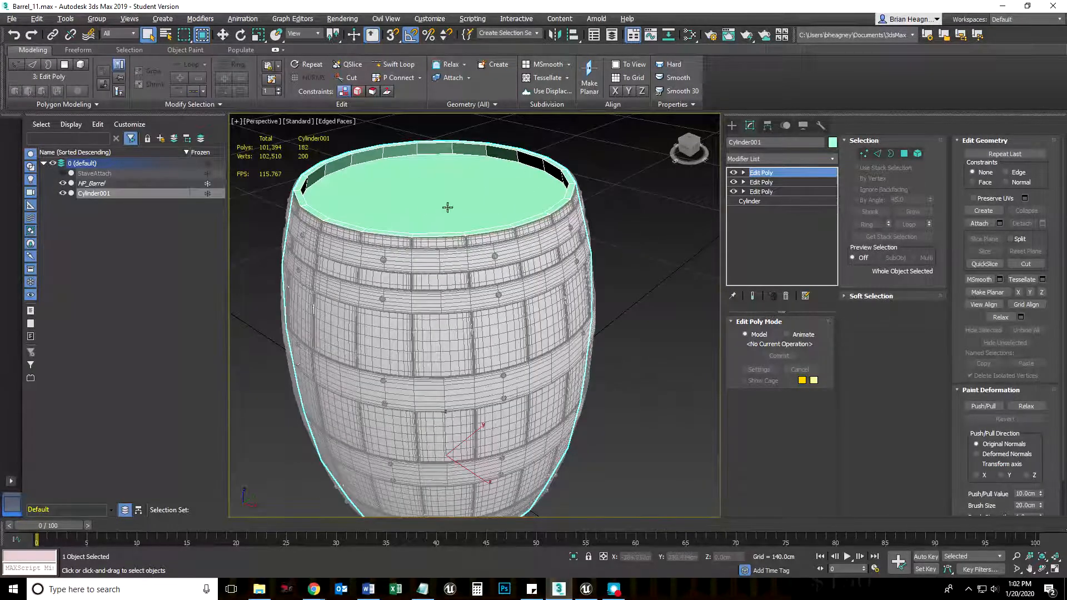
{"action": "middle_click_drag", "start_coordinate": [424, 250], "coordinate": [436, 267], "text": "alt"}
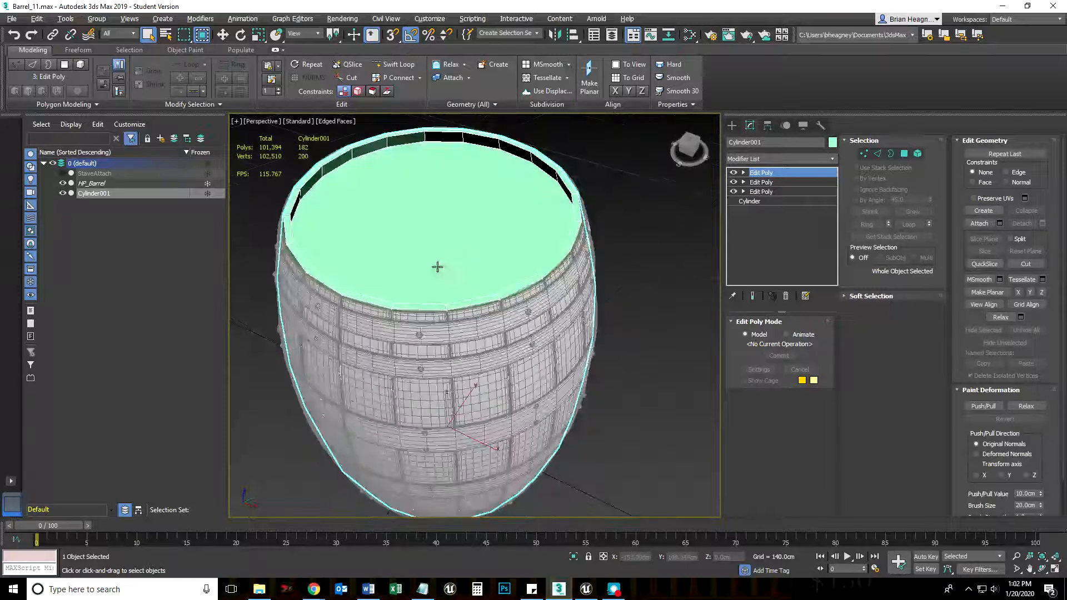